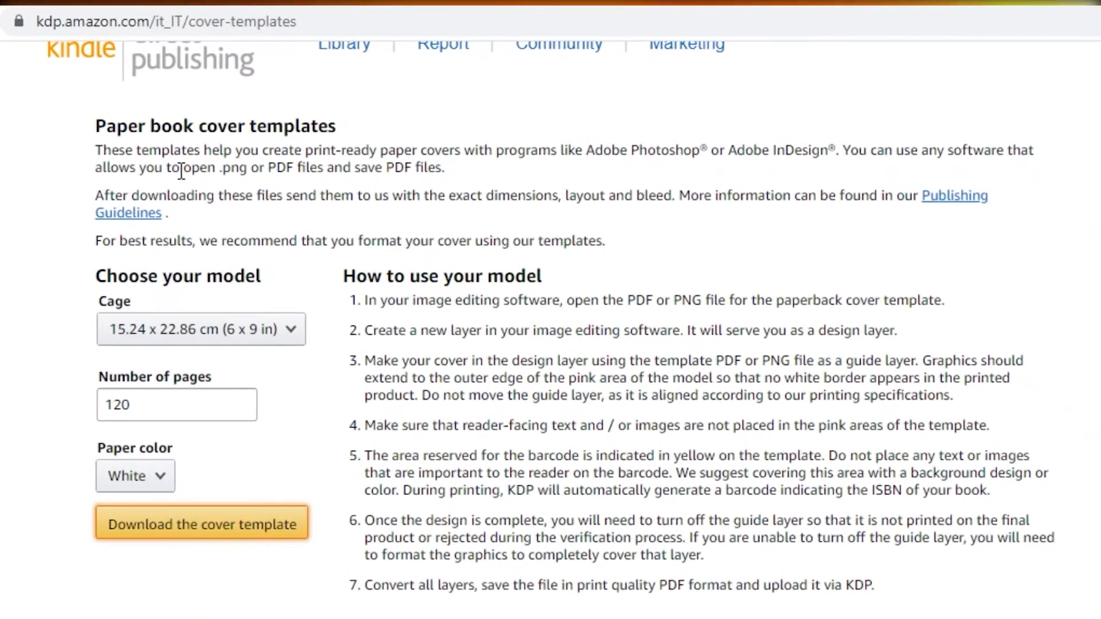
# - Set the paperback cover template's size to 15.24 x 22.86 cm (6 x 9 in) and its number of pages to 120
pyautogui.scroll(3, 335, 376)
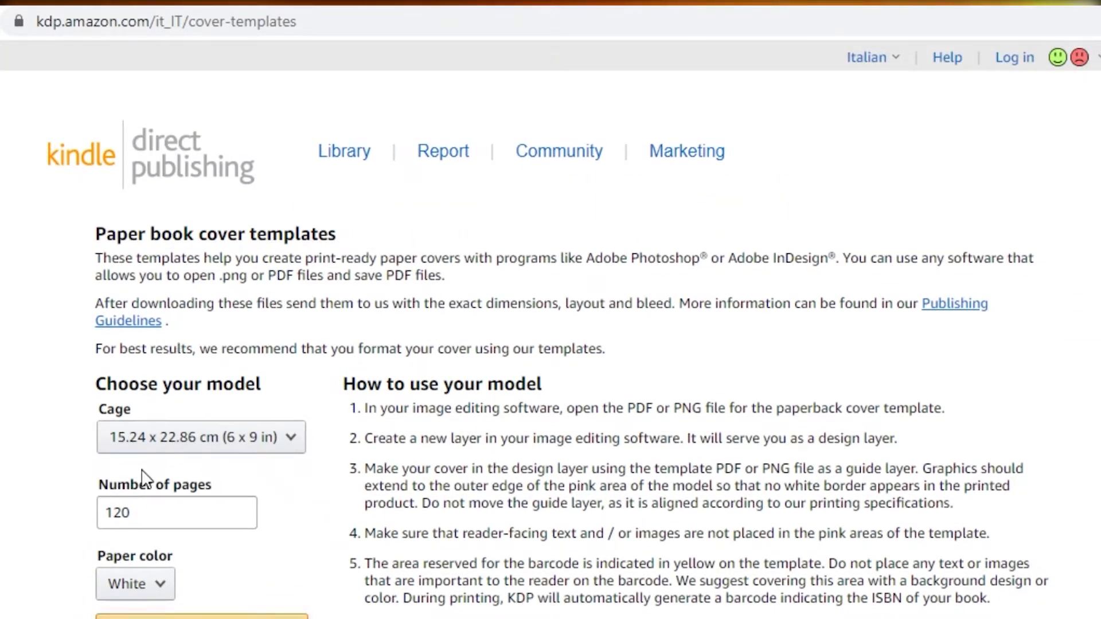
pyautogui.click(132, 447)
pyautogui.click(132, 447)
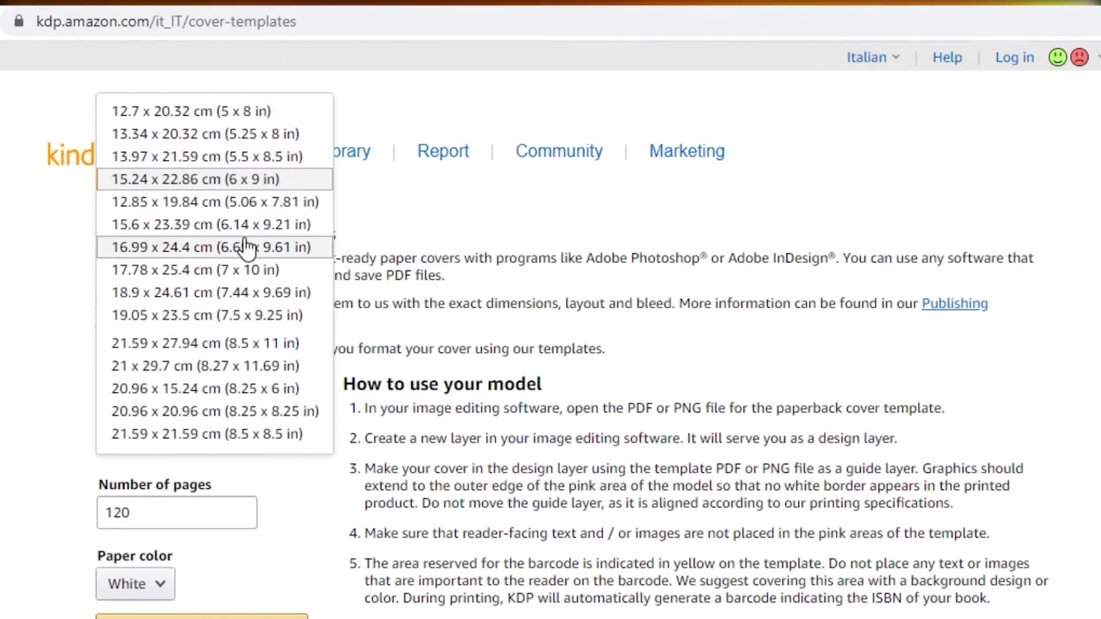
pyautogui.click(238, 185)
pyautogui.click(118, 513)
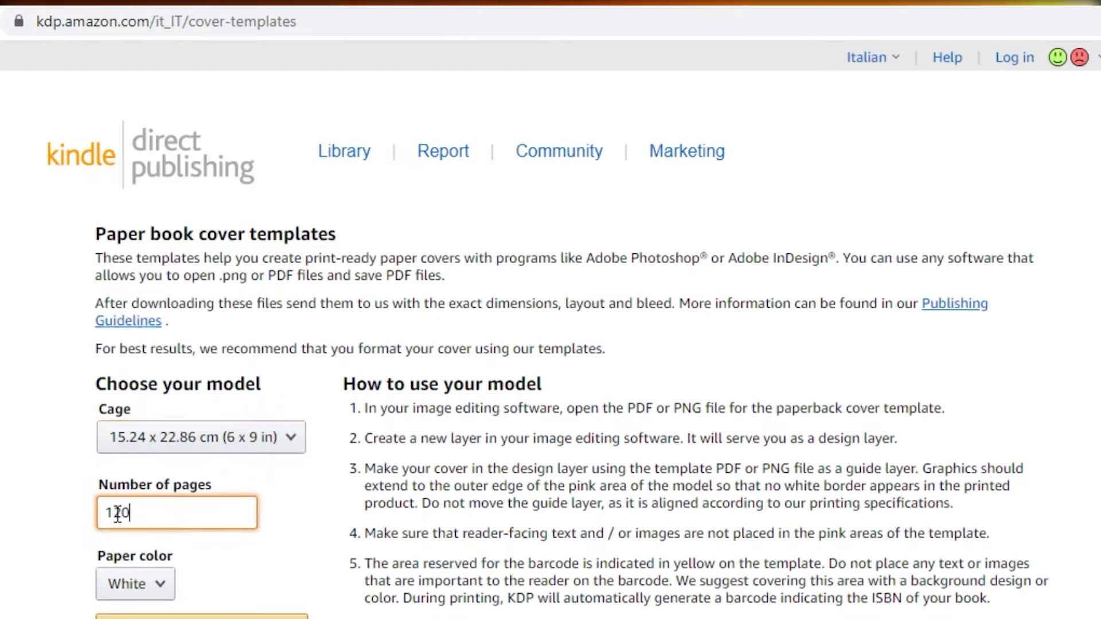
pyautogui.doubleClick(117, 513)
pyautogui.write('120')
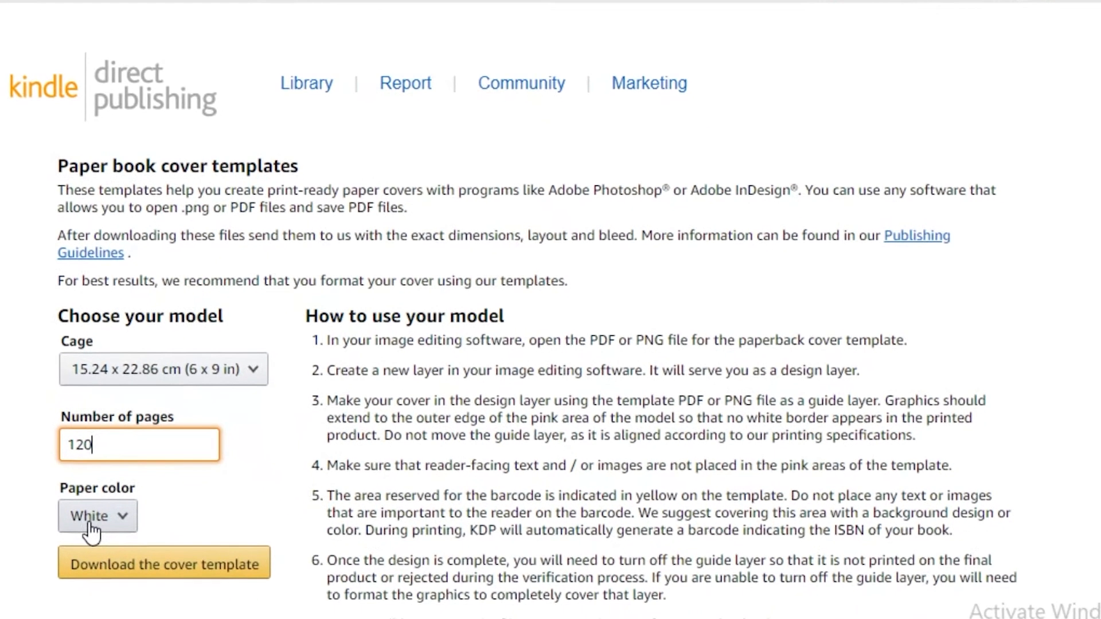
# - Choose White as the paper color and download the cover template
pyautogui.click(129, 590)
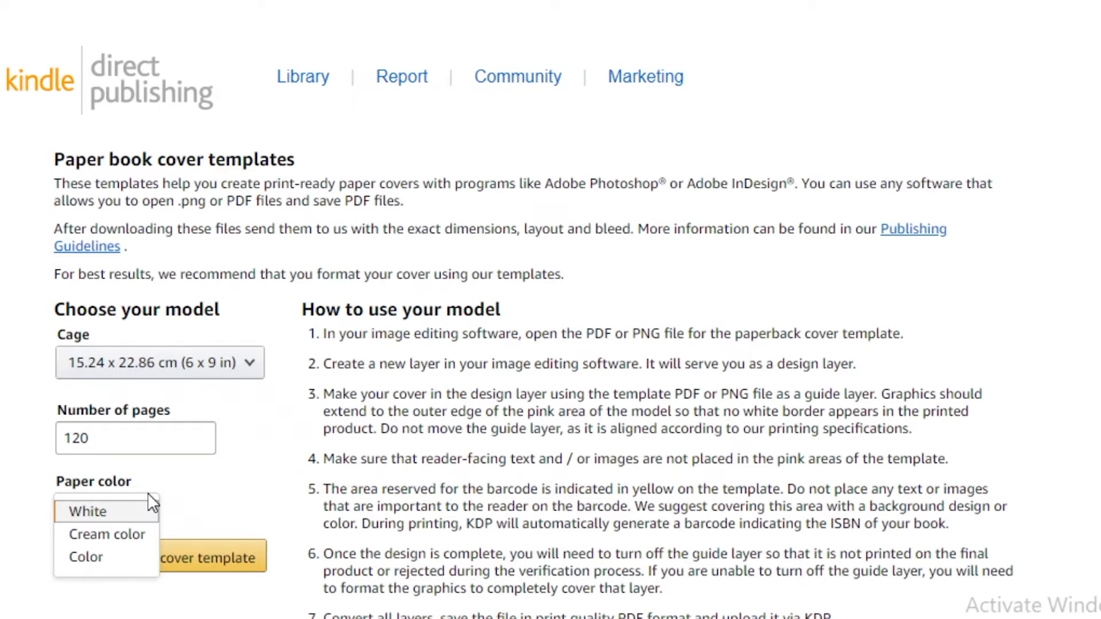
pyautogui.click(140, 511)
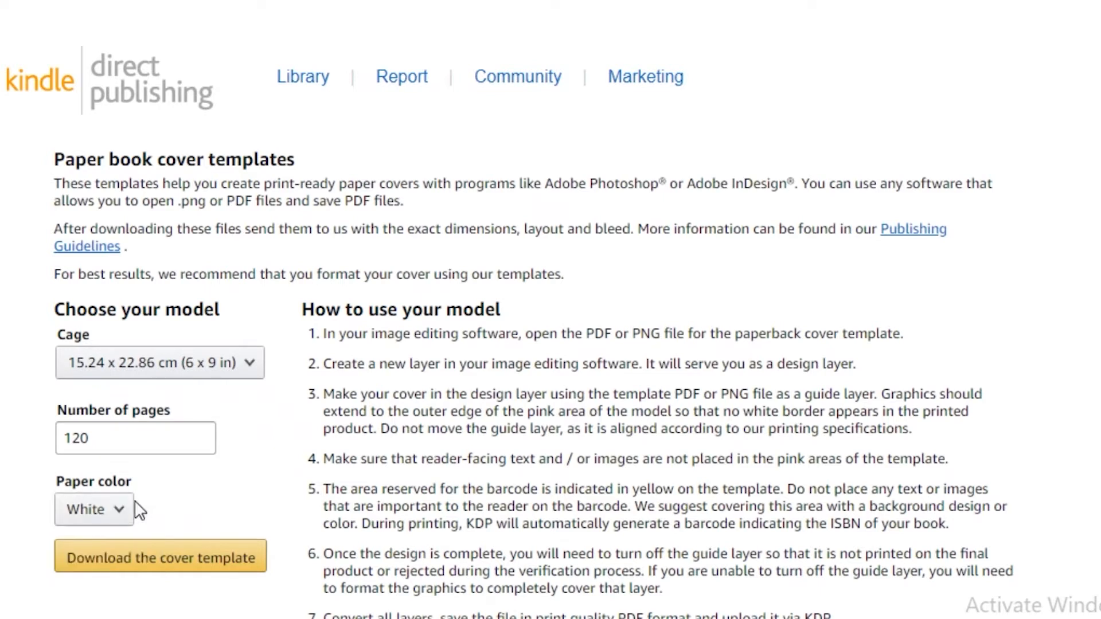
pyautogui.click(188, 566)
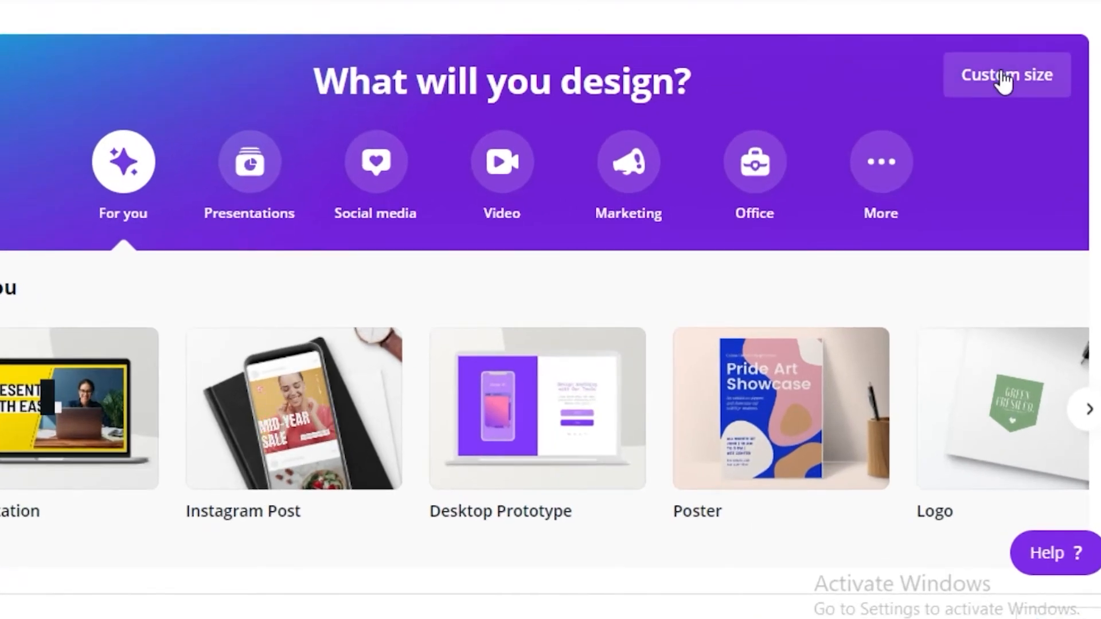
# - In Canva, create a new custom-size design measuring 12.54 x 9.25 in
pyautogui.click(1002, 81)
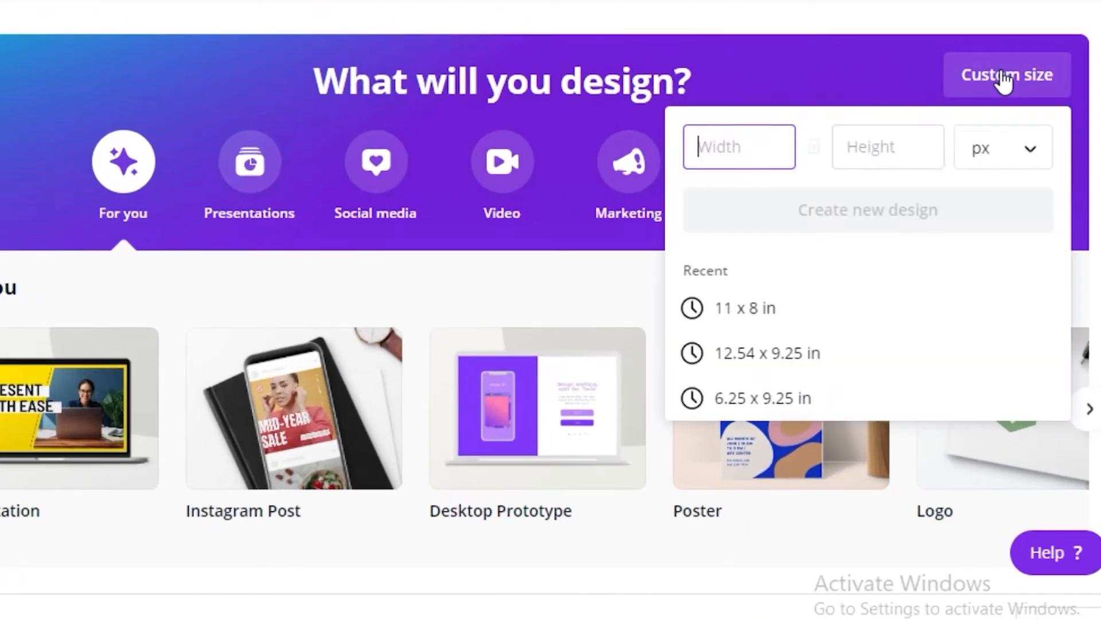
pyautogui.click(964, 165)
pyautogui.click(978, 192)
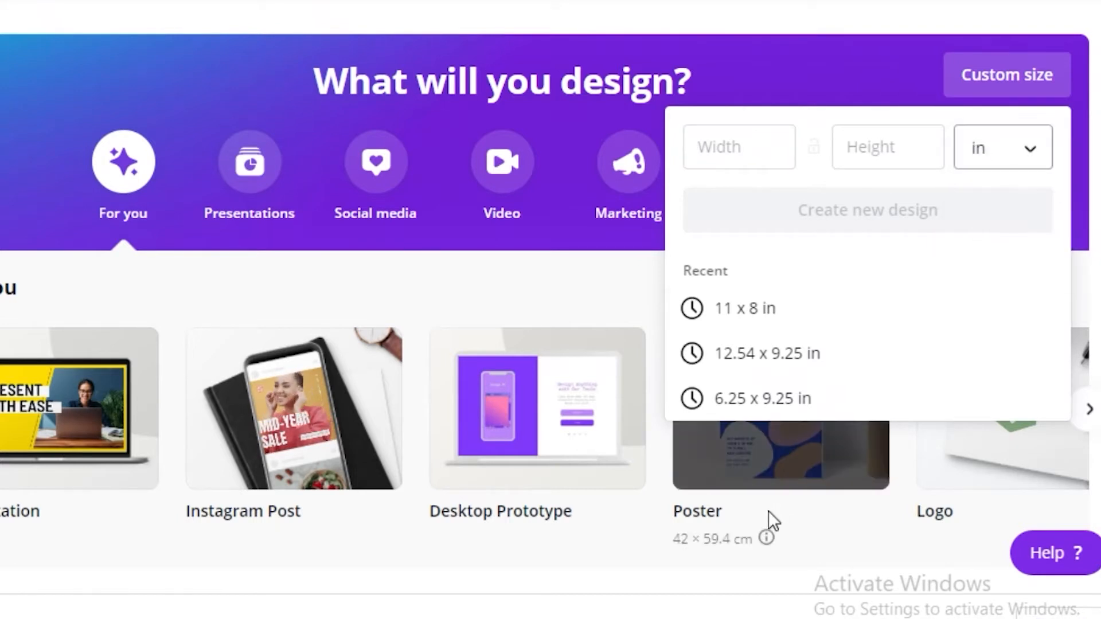
pyautogui.click(747, 168)
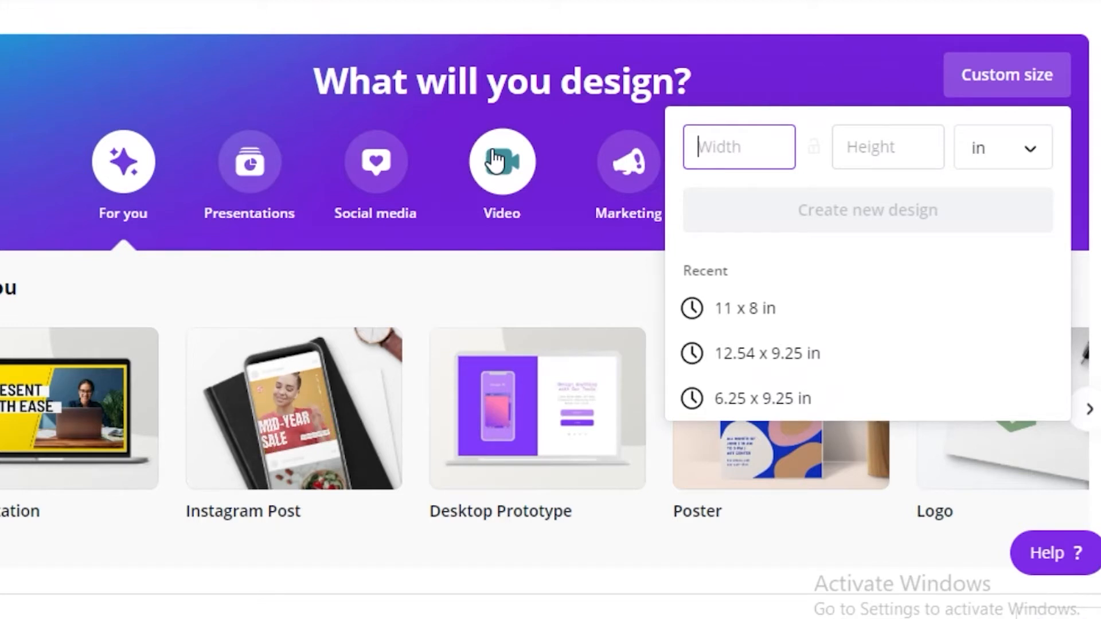
pyautogui.write('1')
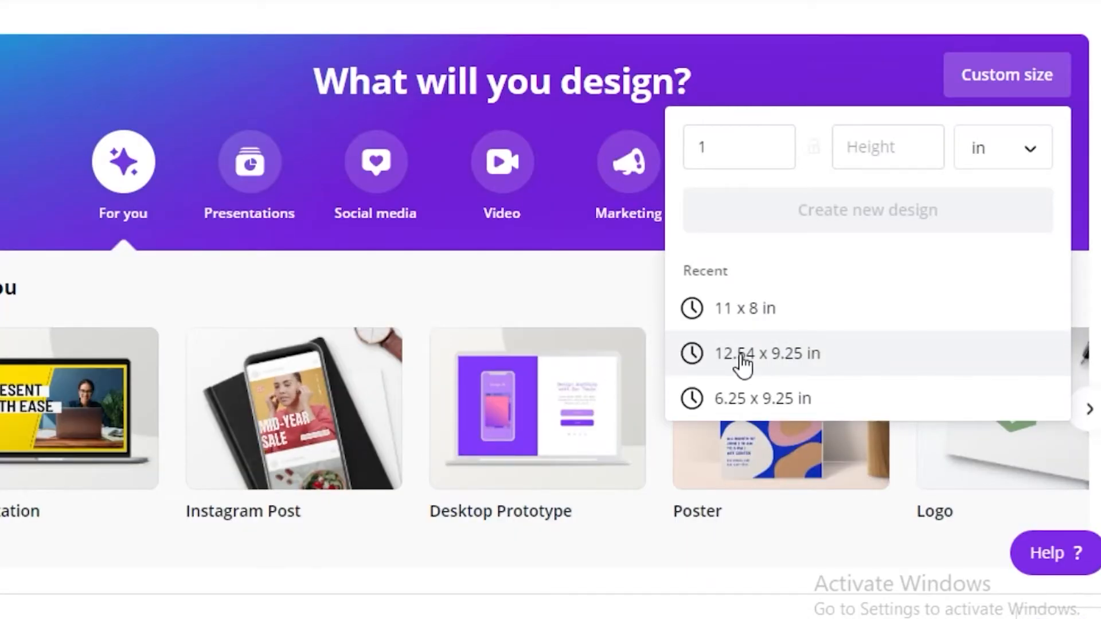
pyautogui.click(767, 353)
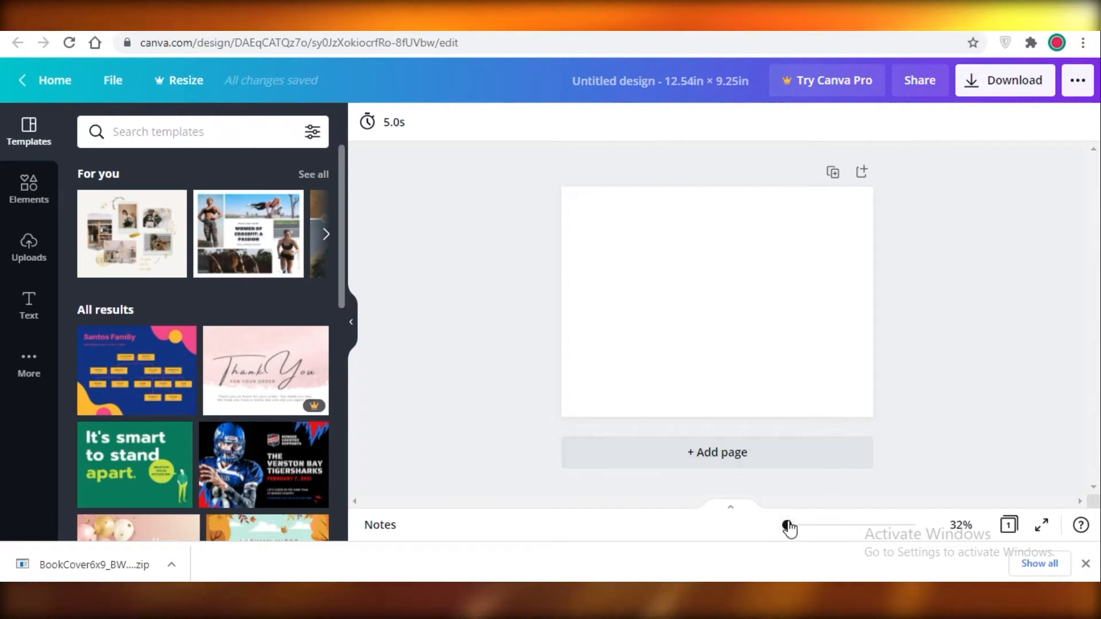
# - Add the uploaded paperback cover template image to the blank page and resize it to fill the whole canvas
pyautogui.moveTo(787, 527); pyautogui.dragTo(789, 528)
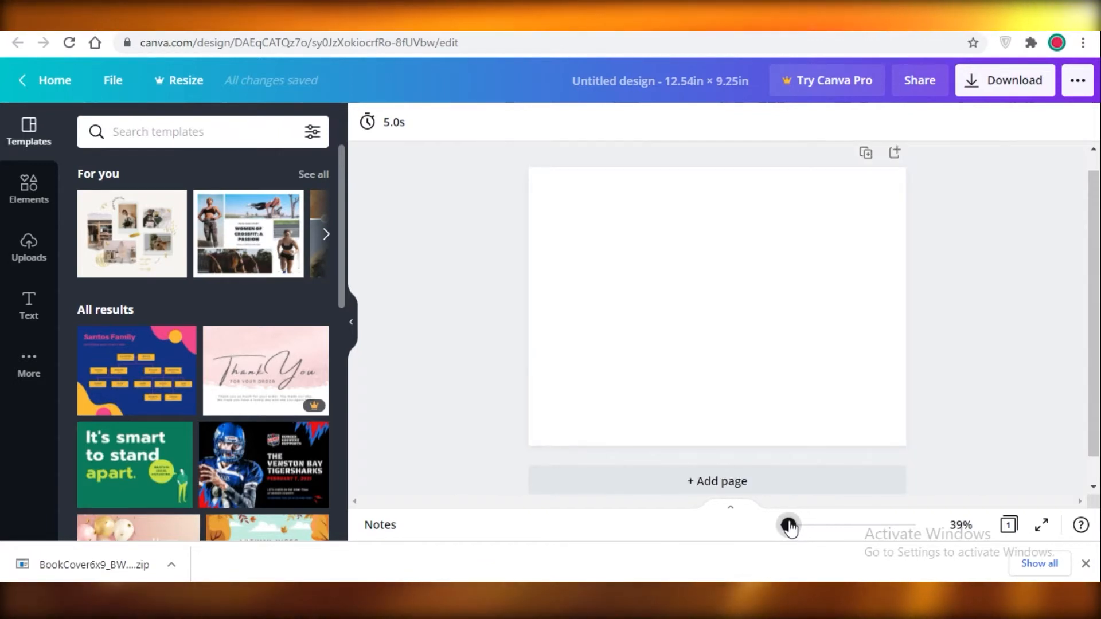
pyautogui.click(36, 258)
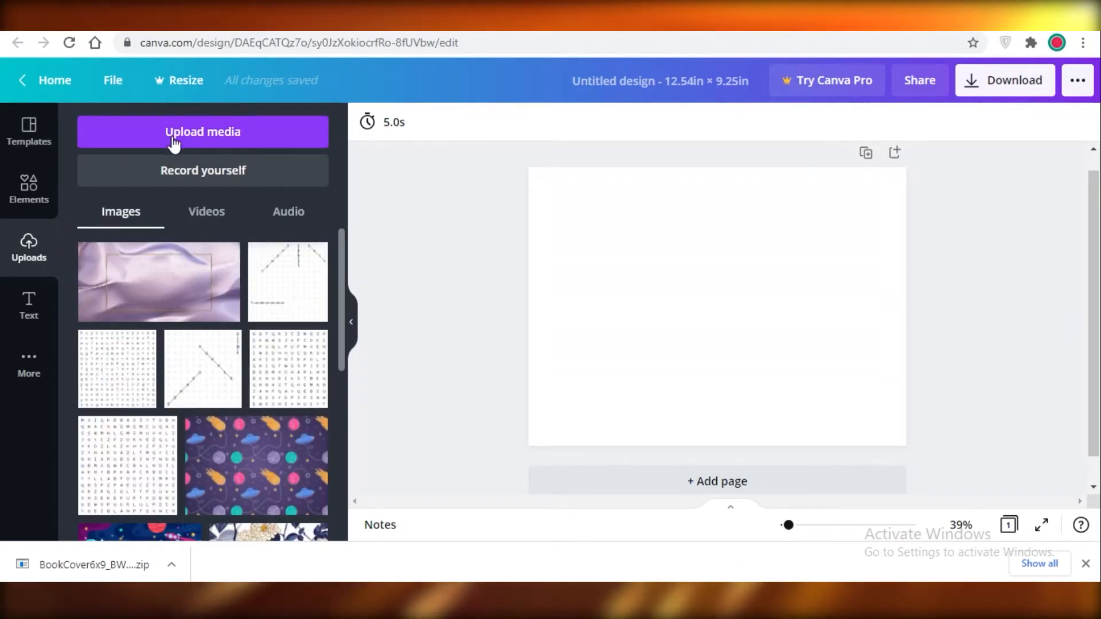
pyautogui.scroll(-5, 209, 423)
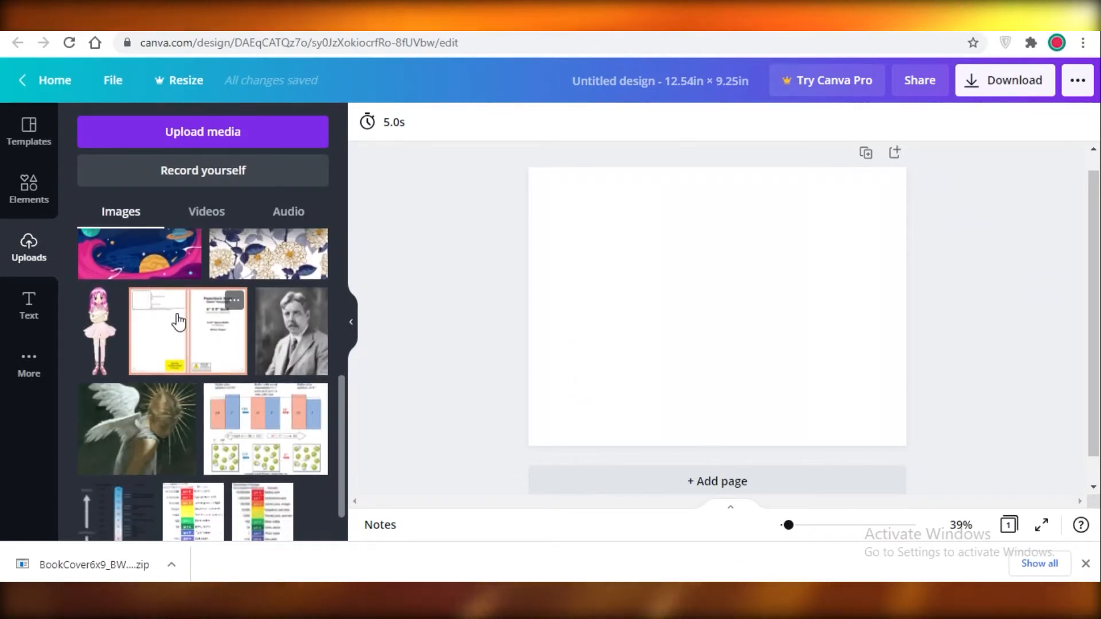
pyautogui.click(177, 361)
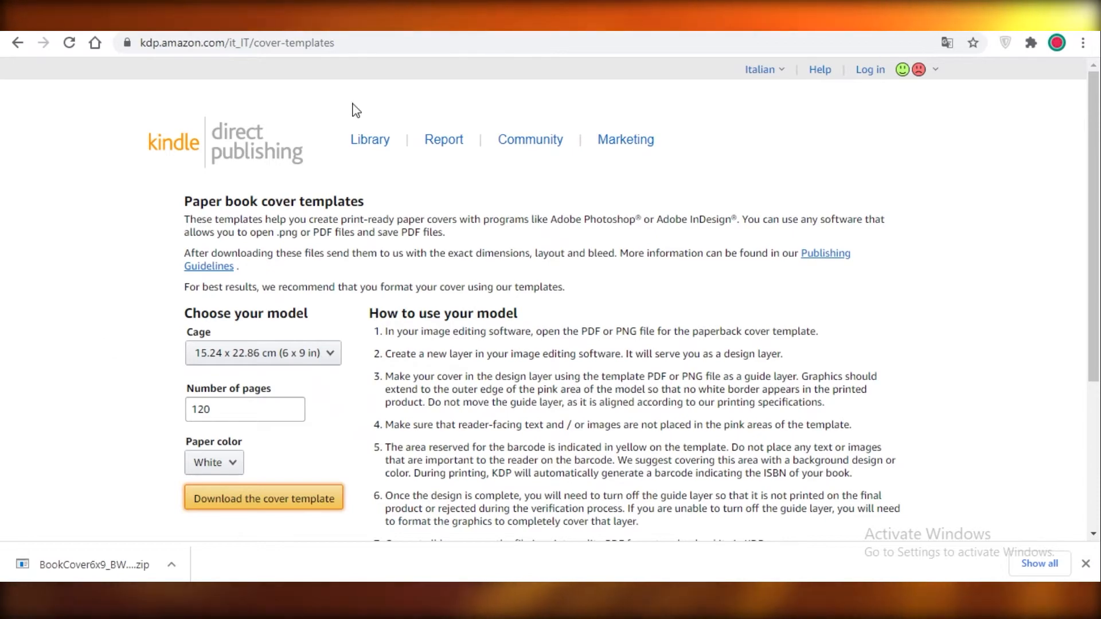
pyautogui.hotkey('ctrl', 'Tab')
pyautogui.moveTo(678, 314); pyautogui.dragTo(766, 245)
pyautogui.moveTo(705, 315); pyautogui.dragTo(543, 456)
pyautogui.moveTo(536, 457); pyautogui.dragTo(522, 446)
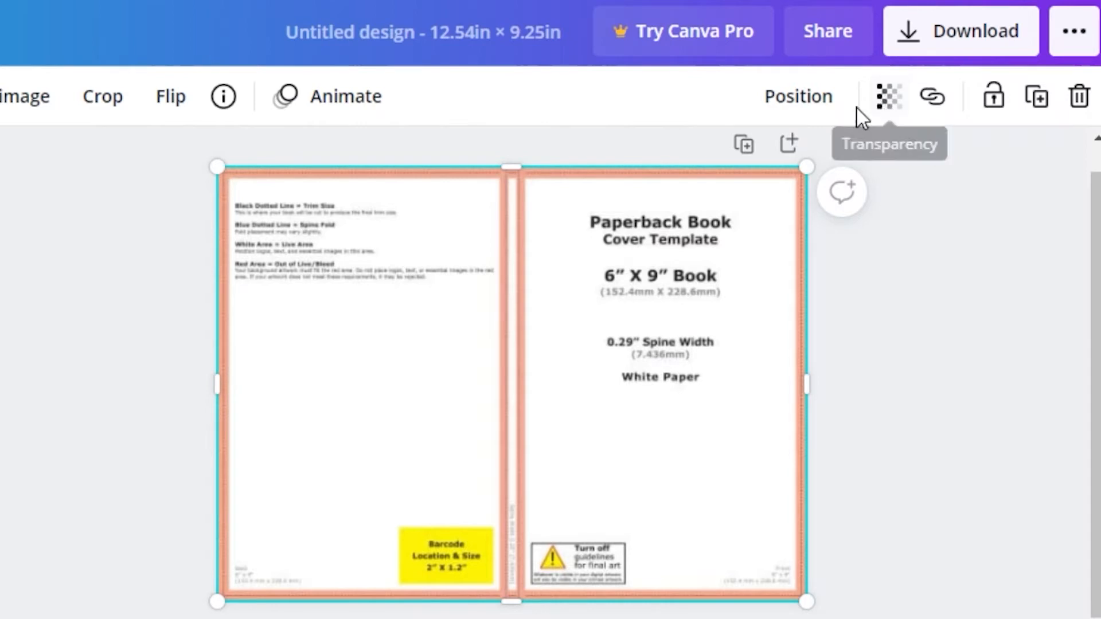
# - Set the cover template image's transparency to 48
pyautogui.click(886, 99)
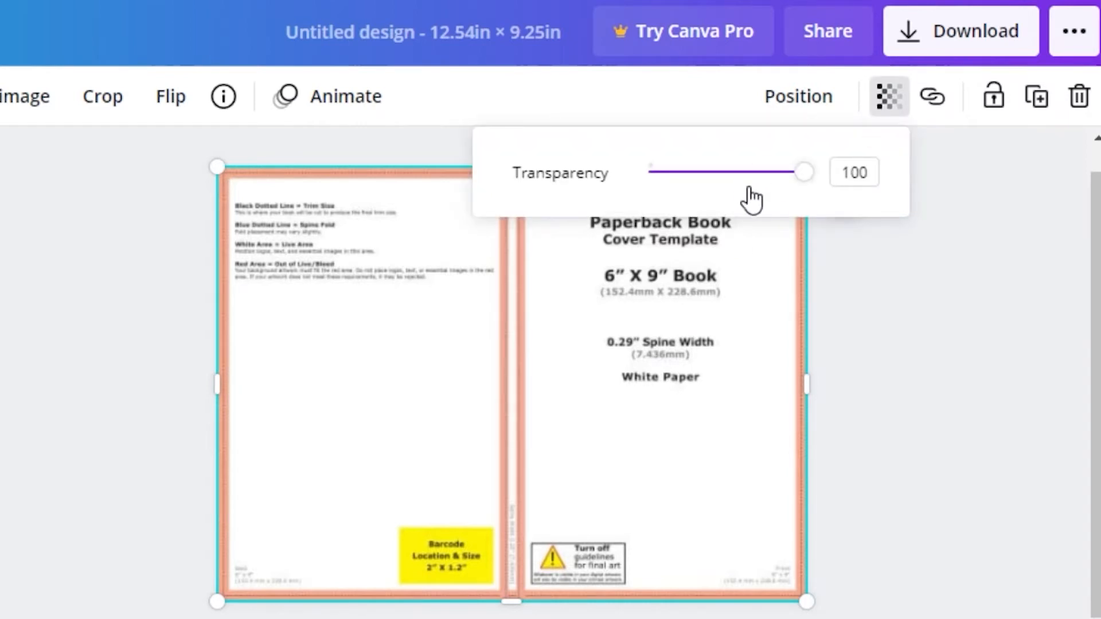
pyautogui.moveTo(750, 192); pyautogui.dragTo(724, 195)
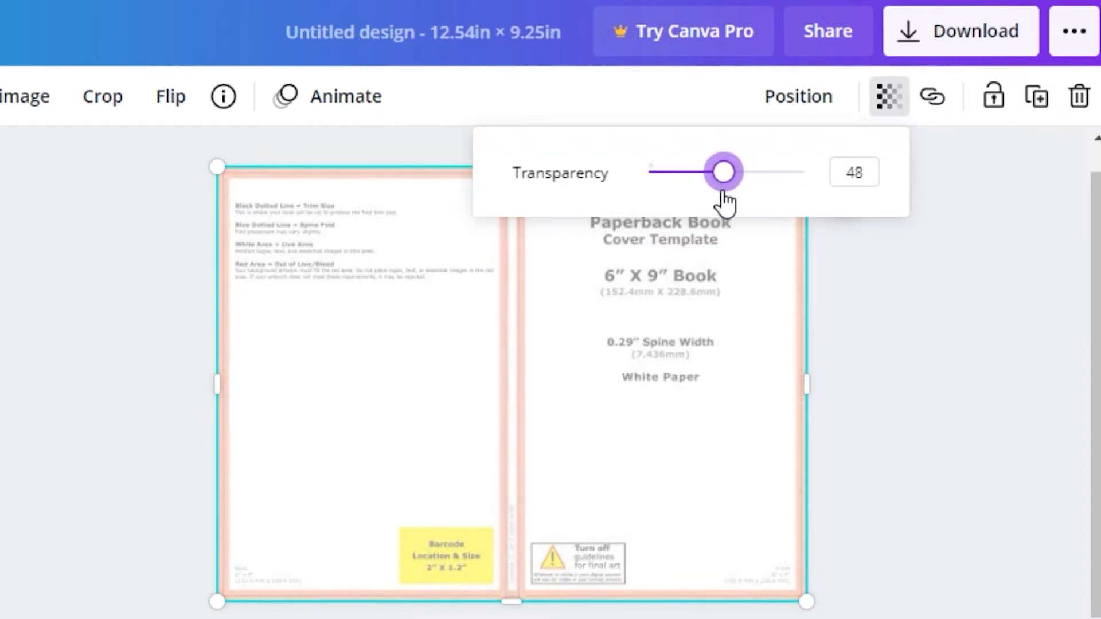
pyautogui.click(769, 350)
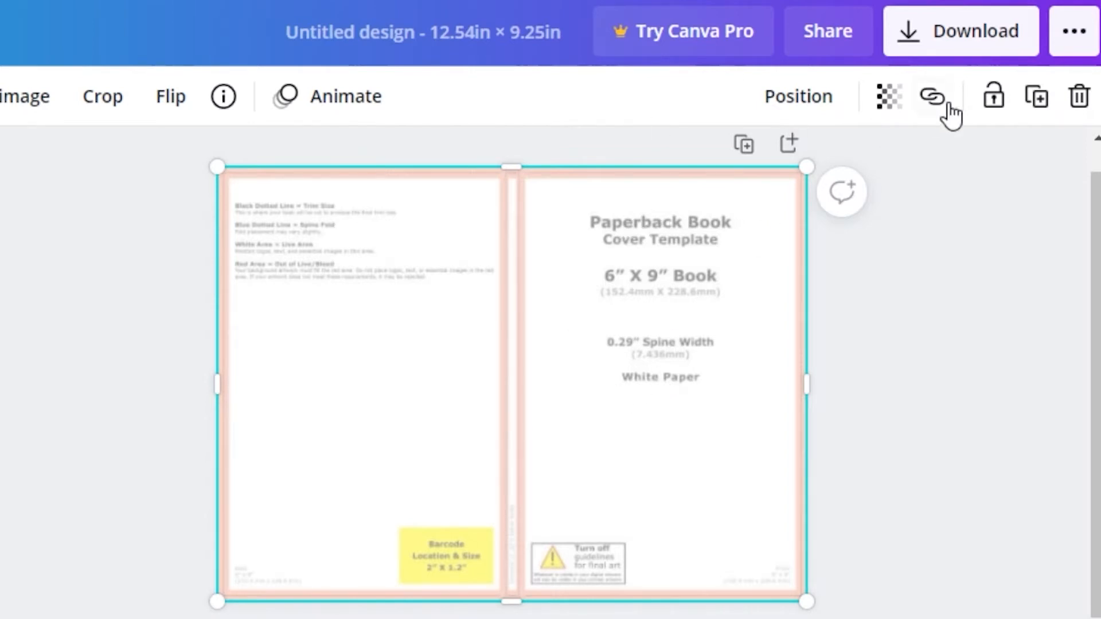
# - Lock the cover template image in place and test the lock by trying to move it
pyautogui.click(994, 99)
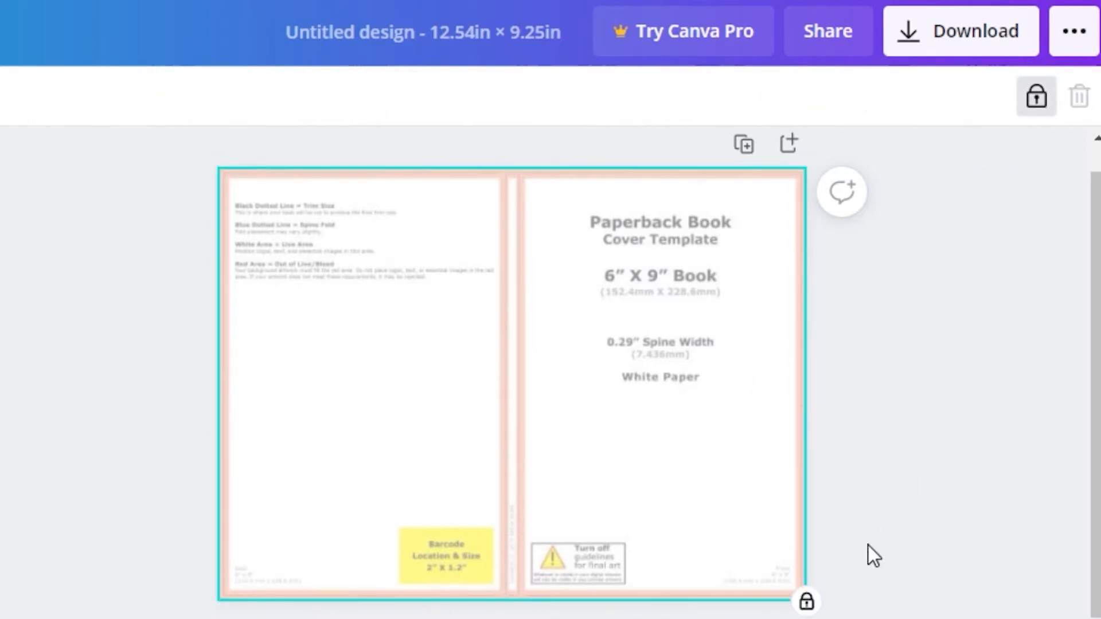
pyautogui.click(171, 461)
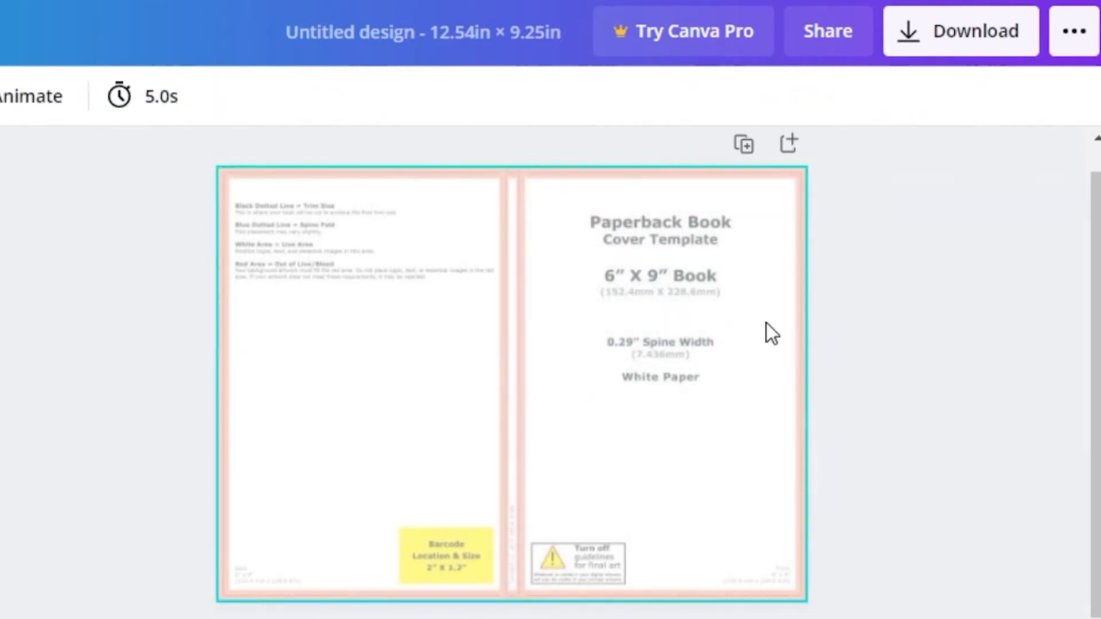
pyautogui.moveTo(376, 365); pyautogui.dragTo(0, 461)
pyautogui.moveTo(387, 336); pyautogui.dragTo(275, 353)
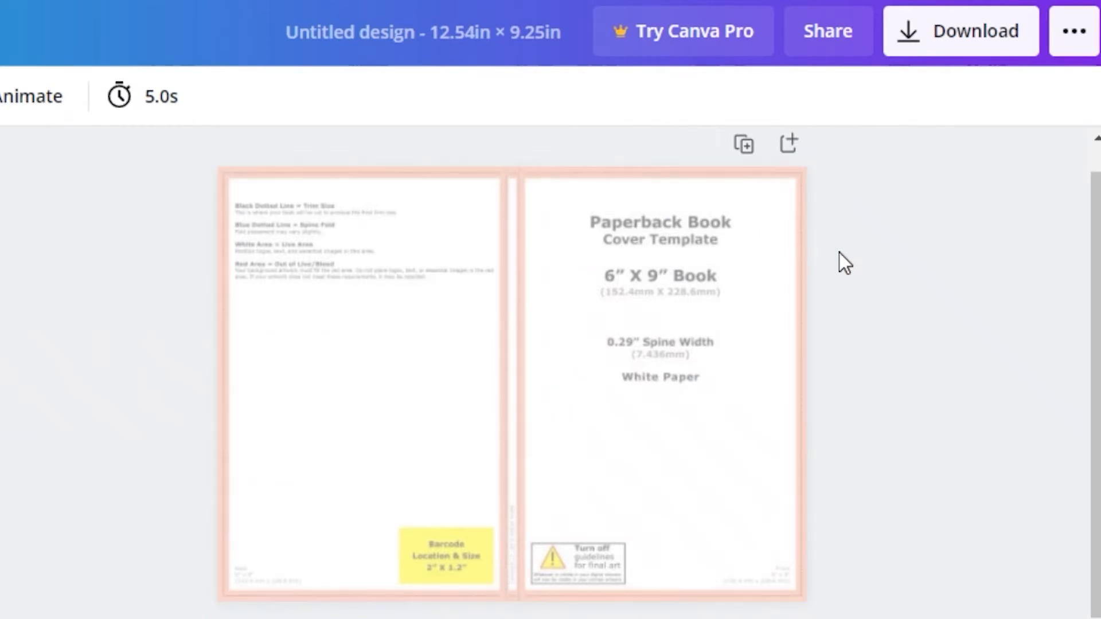
pyautogui.moveTo(626, 270); pyautogui.dragTo(857, 172)
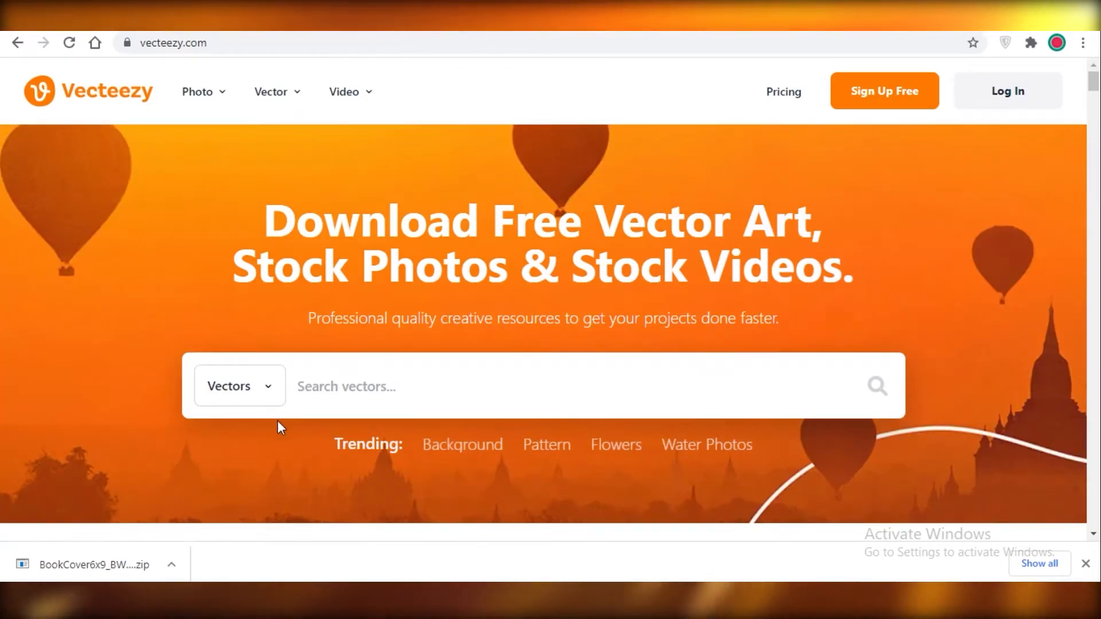
# - On Vecteezy, search the photos for "burgers background" and browse the resulting images
pyautogui.click(242, 401)
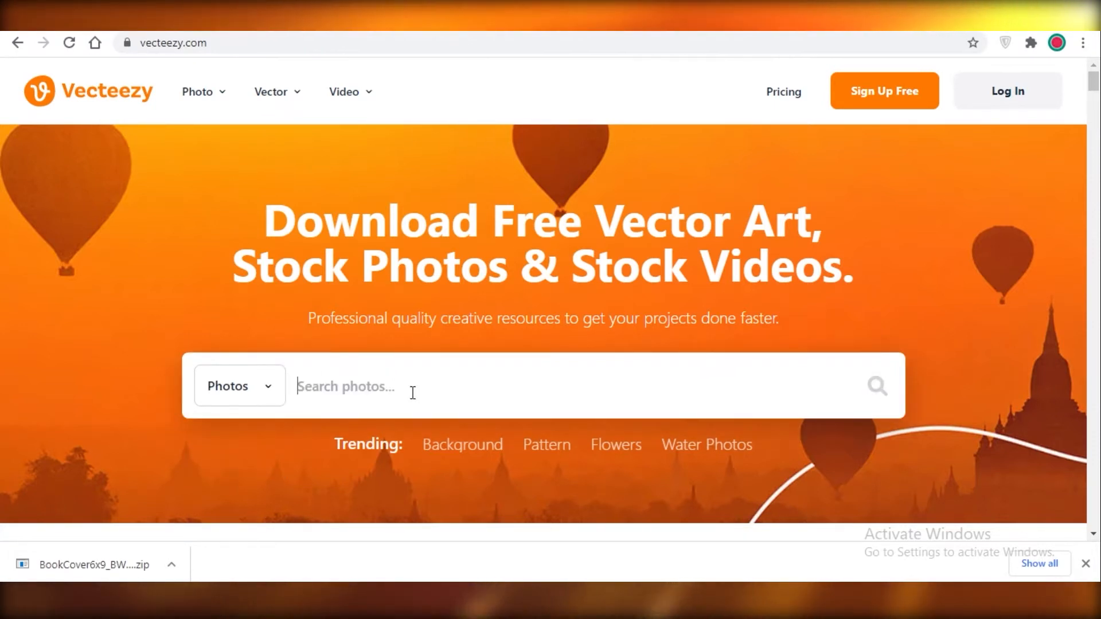
pyautogui.write('burgers background')
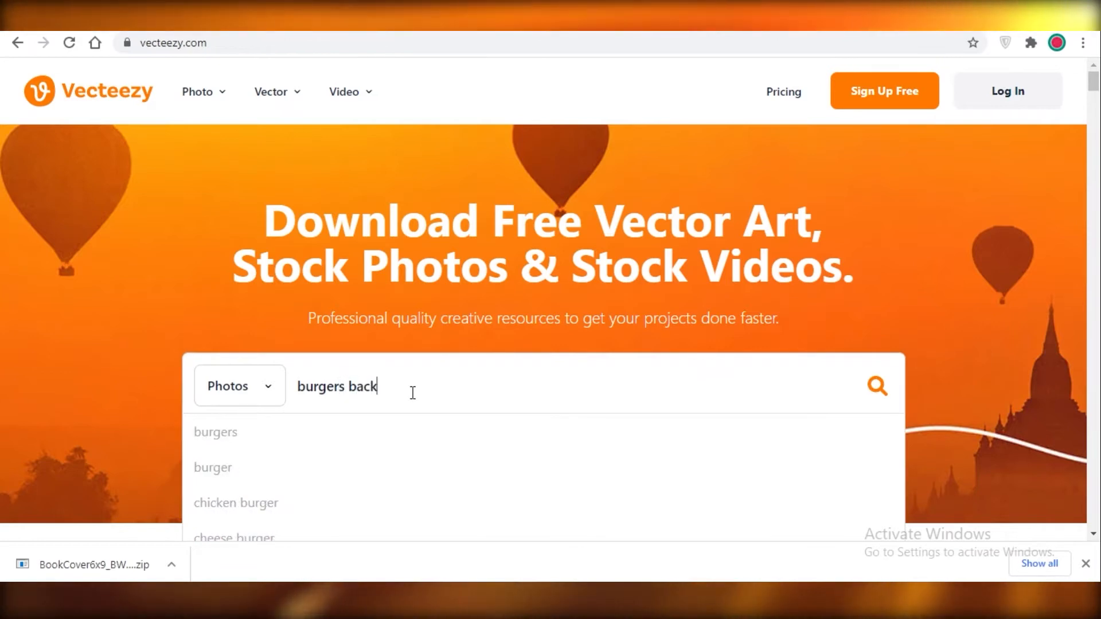
pyautogui.press('Return')
pyautogui.scroll(-10, 393, 290)
pyautogui.scroll(-5, 437, 412)
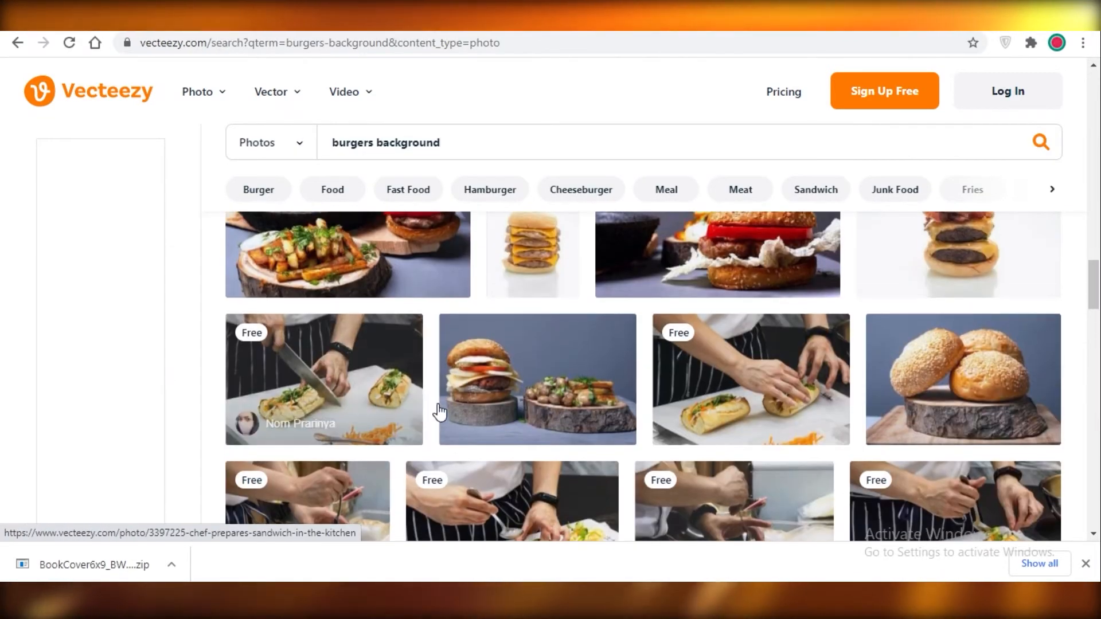
pyautogui.scroll(1, 709, 393)
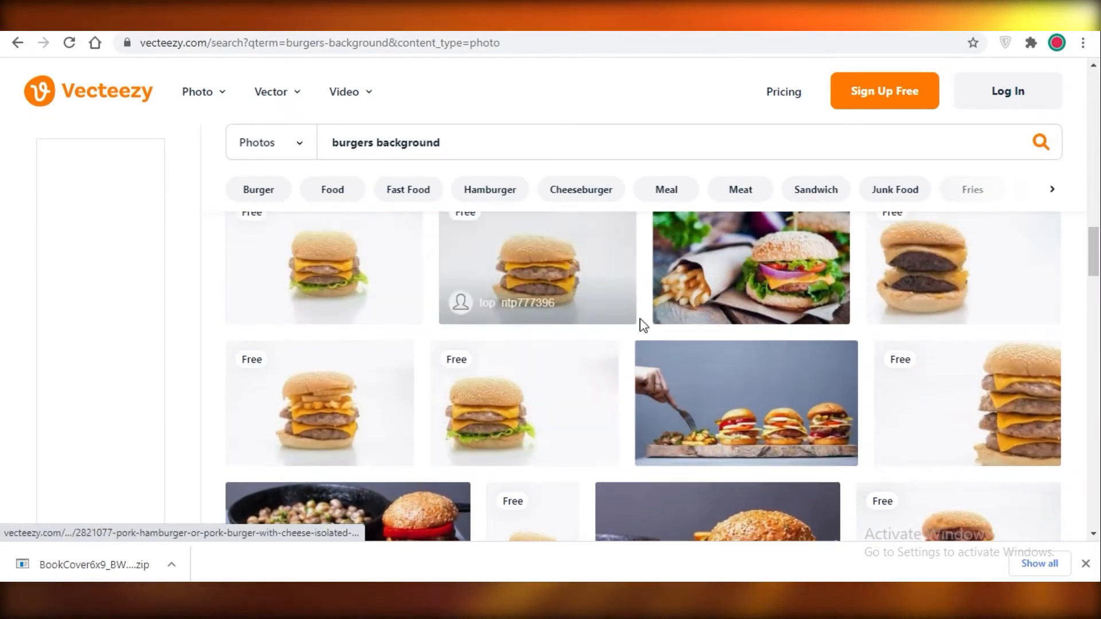
pyautogui.scroll(5, 644, 322)
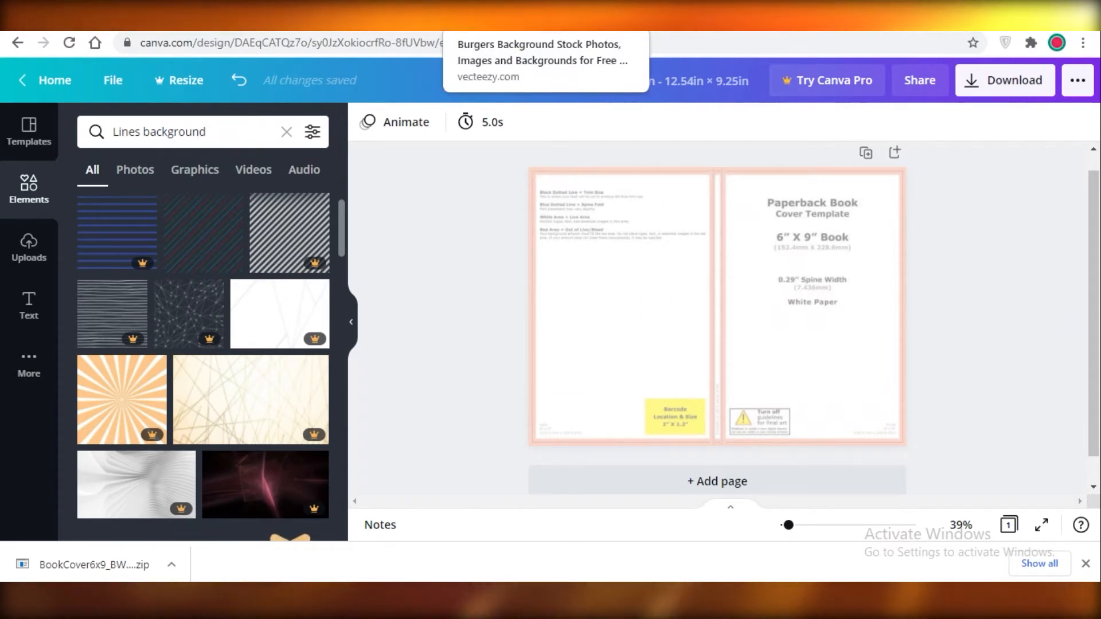
# - Search Vecteezy's photos for "animated burgers background" and browse the resulting images
pyautogui.click(504, 23)
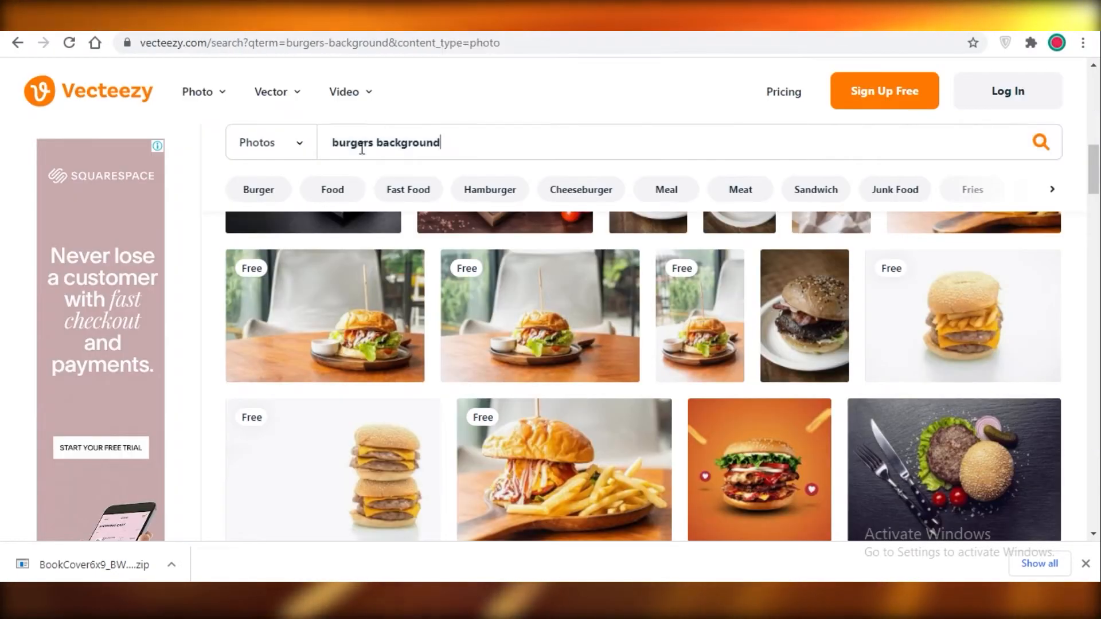
pyautogui.doubleClick(460, 138)
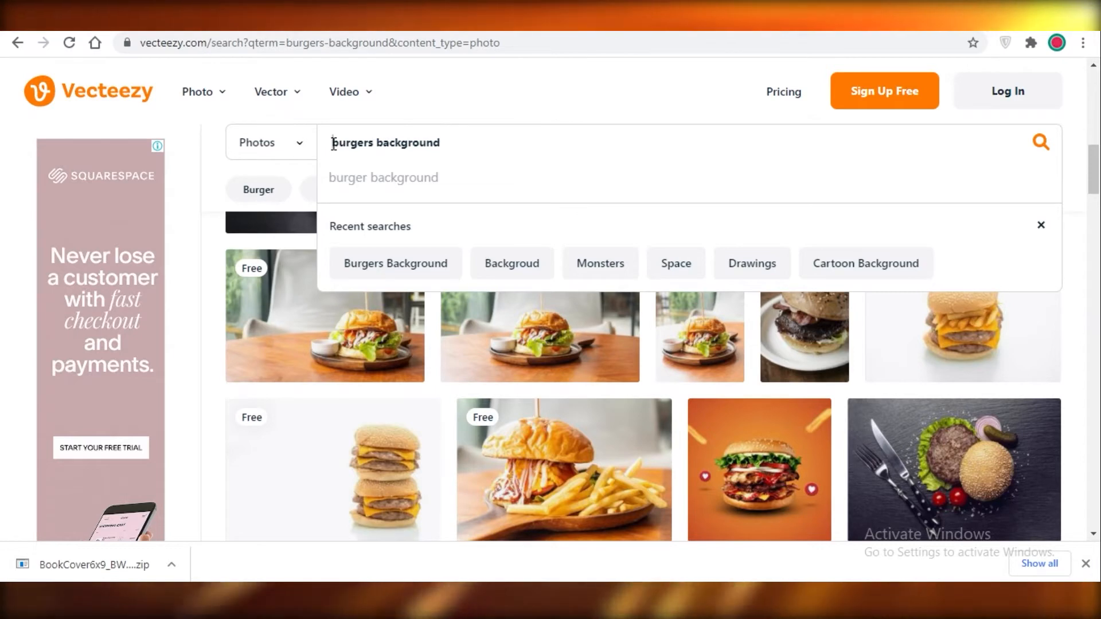
pyautogui.write('animated')
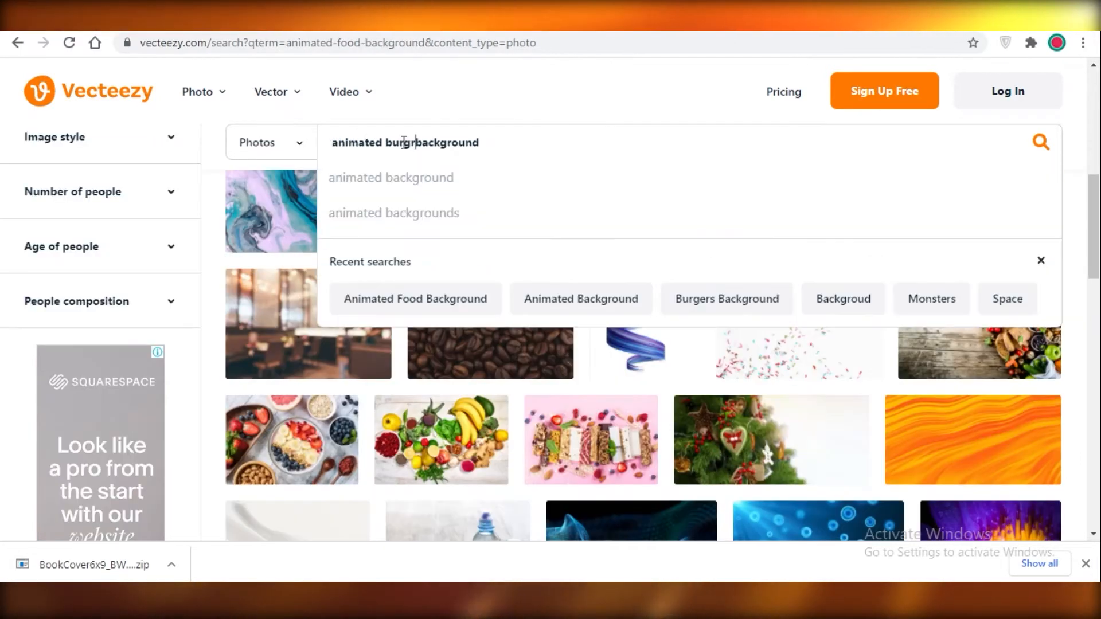
pyautogui.write('r')
pyautogui.press('BackSpace')
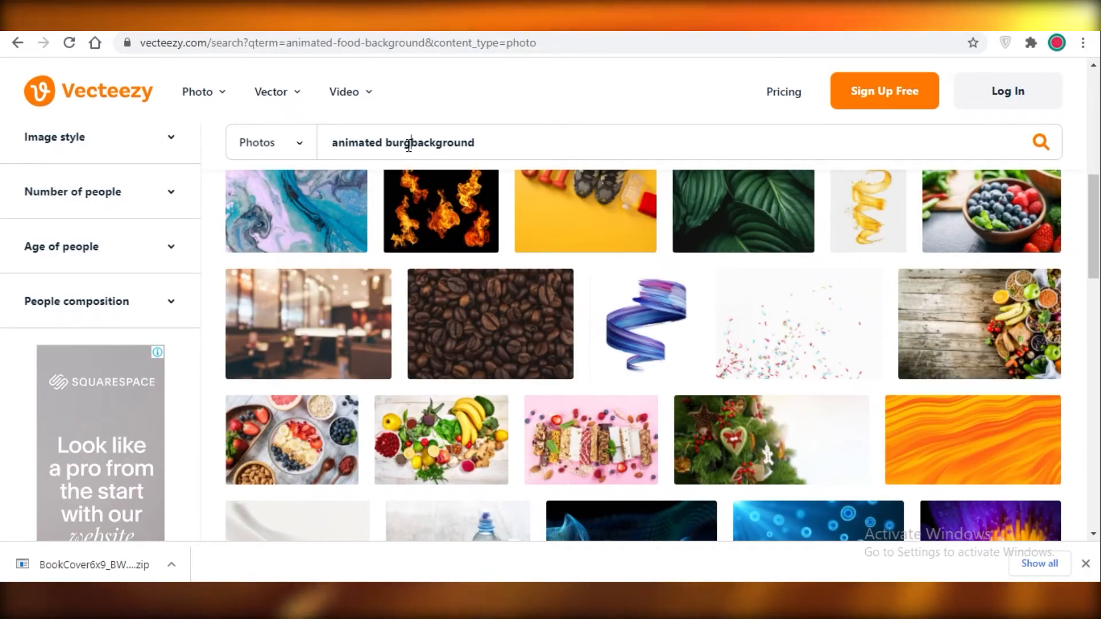
pyautogui.write('ers')
pyautogui.press('Return')
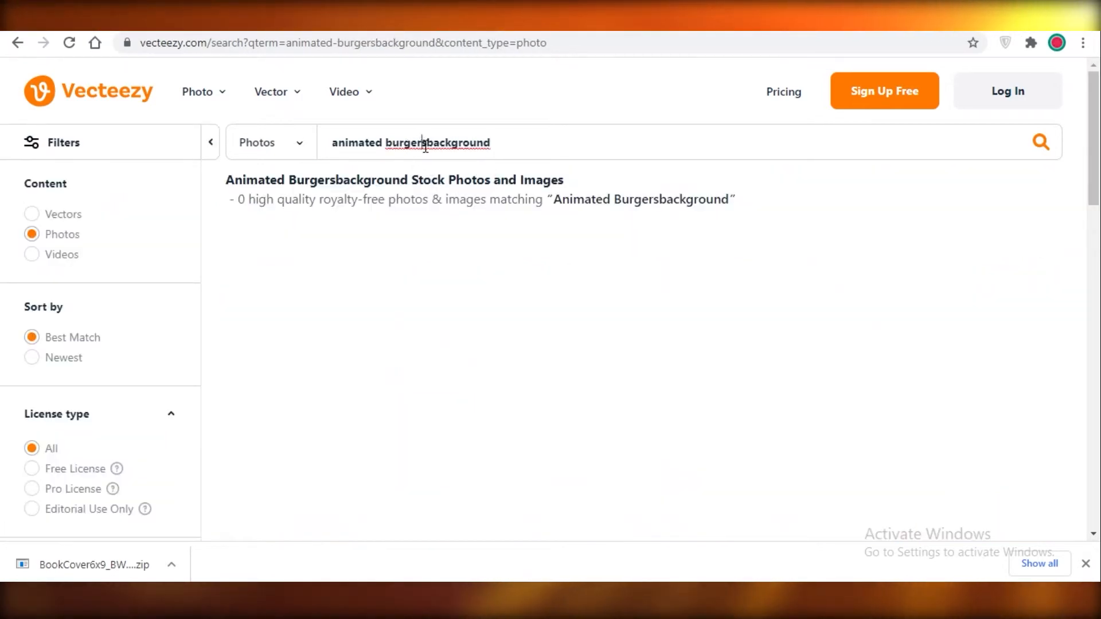
pyautogui.click(428, 144)
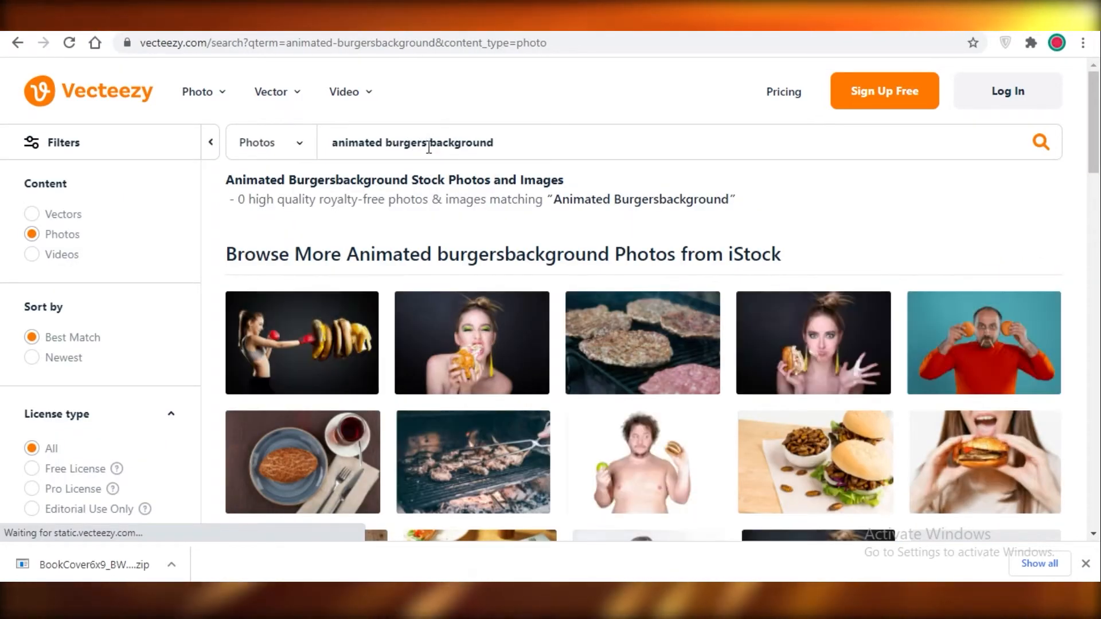
pyautogui.press('Return')
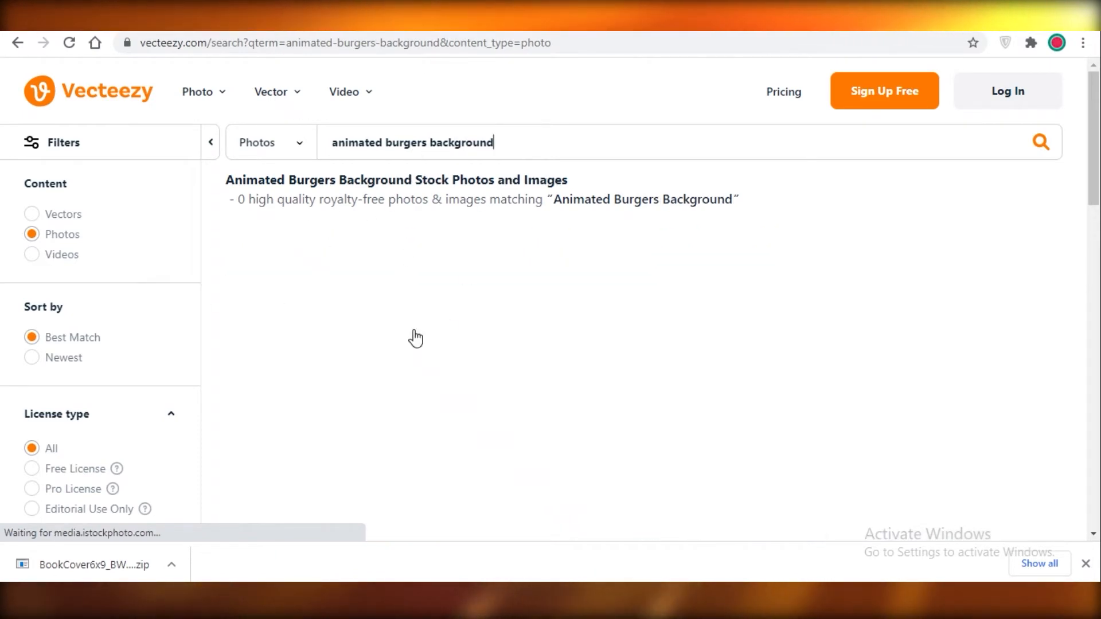
pyautogui.scroll(-4, 482, 229)
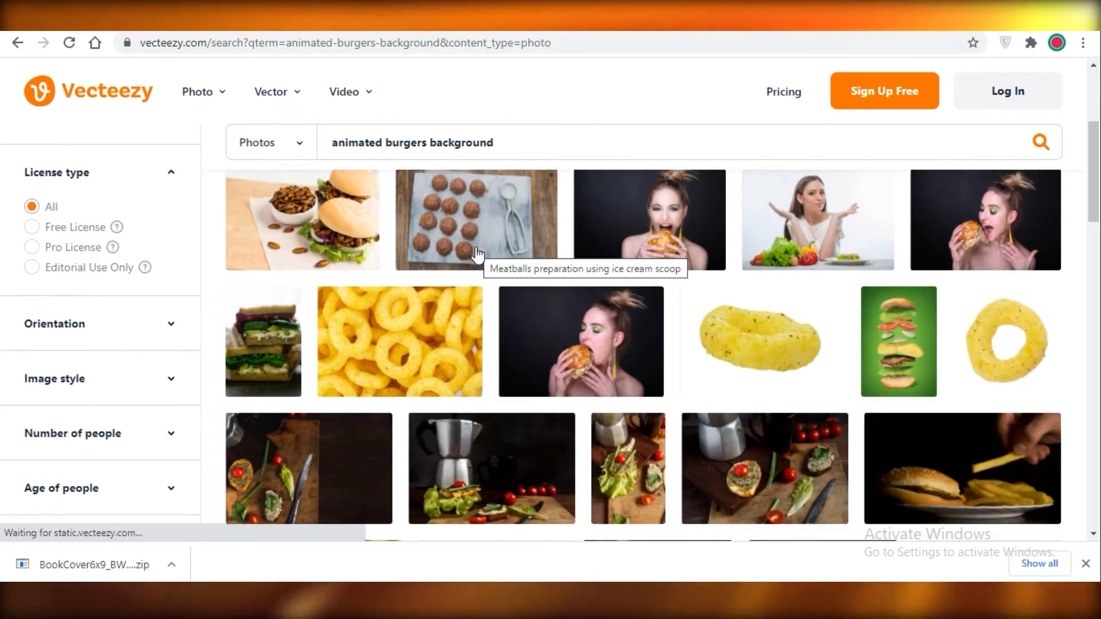
pyautogui.scroll(-1, 502, 354)
pyautogui.scroll(-5, 500, 354)
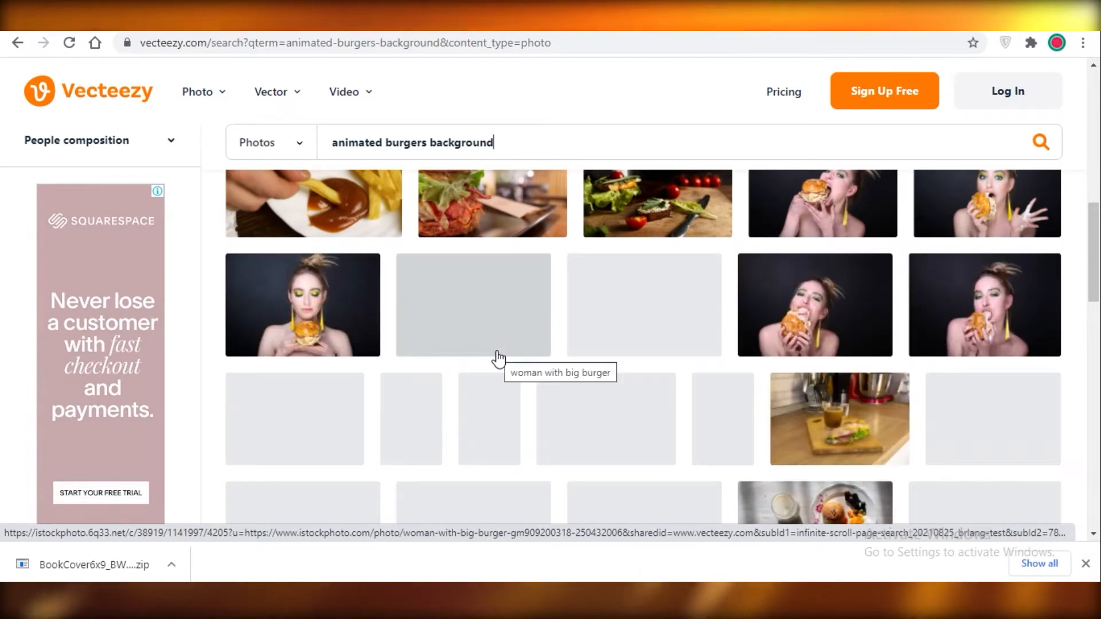
# - Download the Coffee and Desserts Seamless Pattern vector from Vecteezy under the free license
pyautogui.scroll(-5, 498, 360)
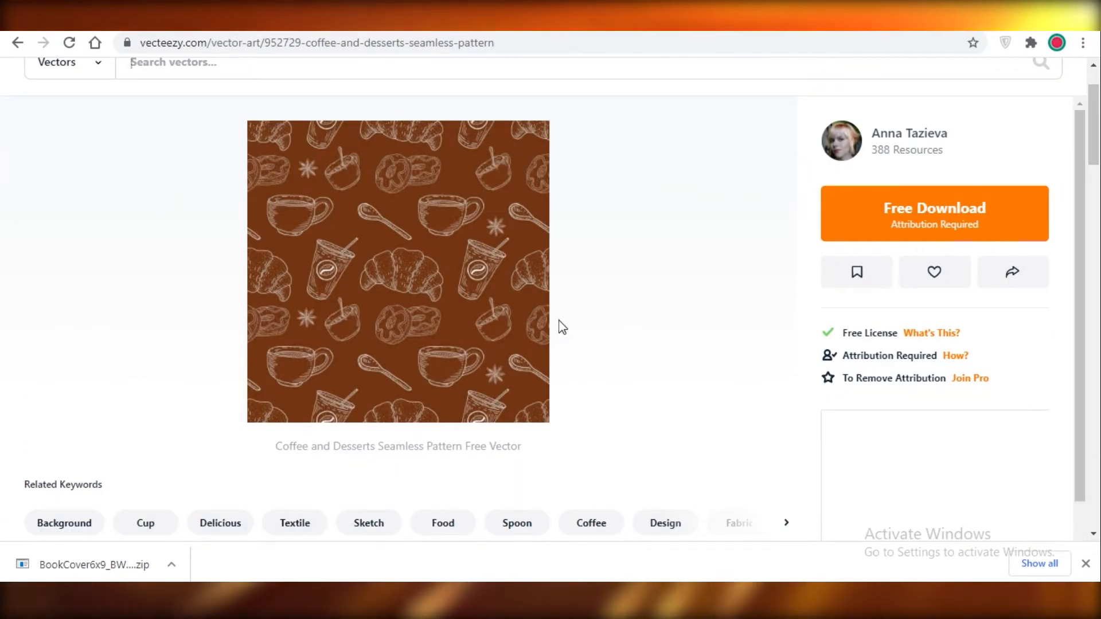
pyautogui.click(879, 207)
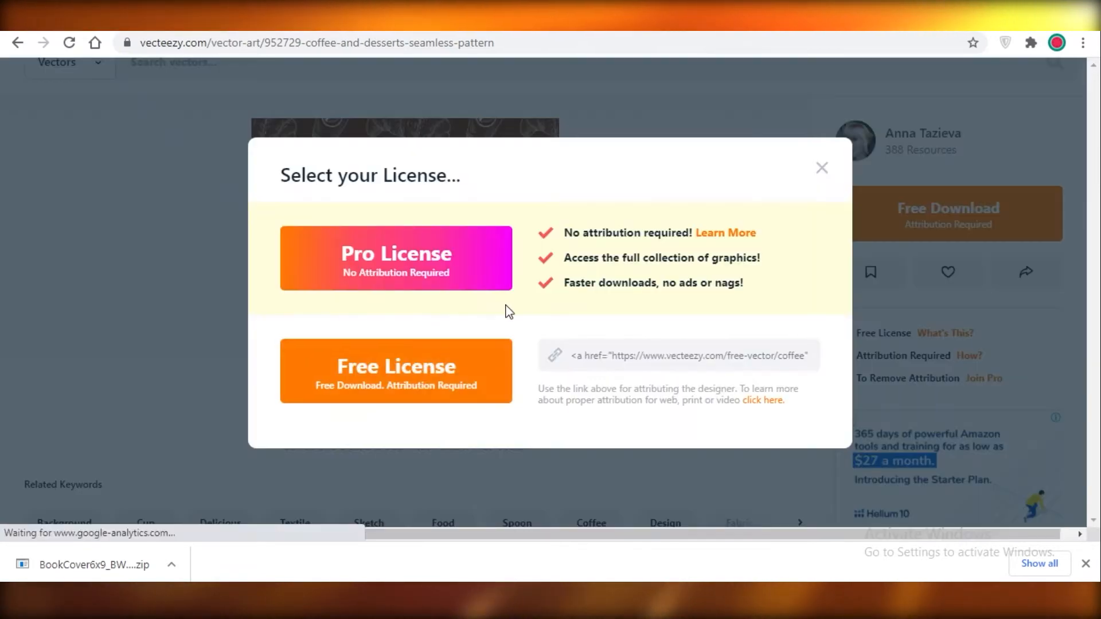
pyautogui.click(425, 380)
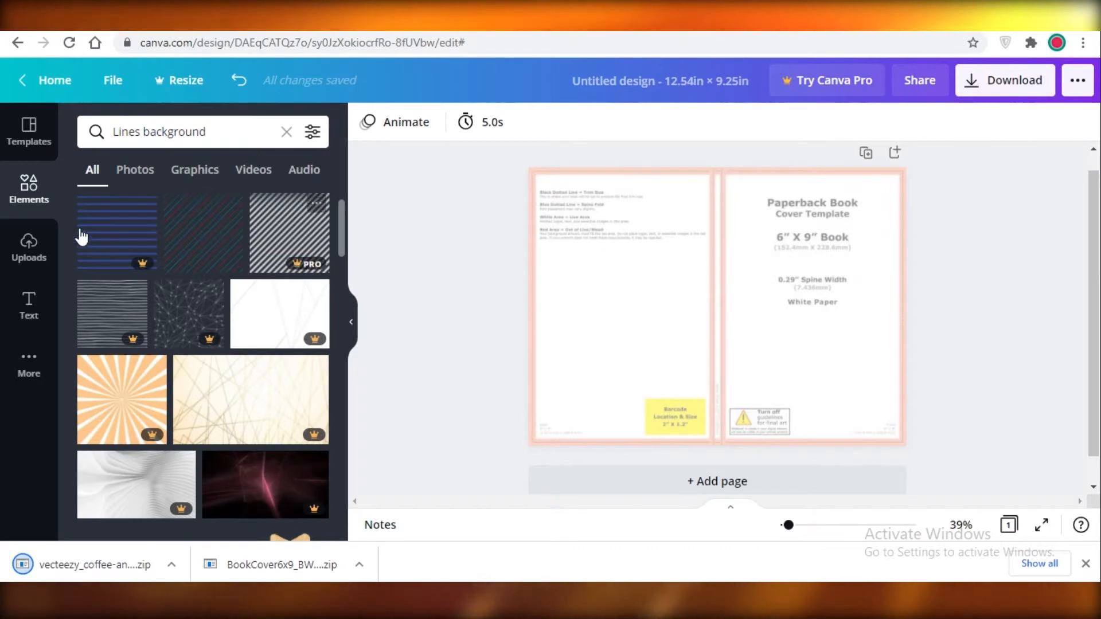
# - In the Canva design, upload the vecteezy_golden-text-frame-background image from the computer's Downloads folder
pyautogui.click(12, 254)
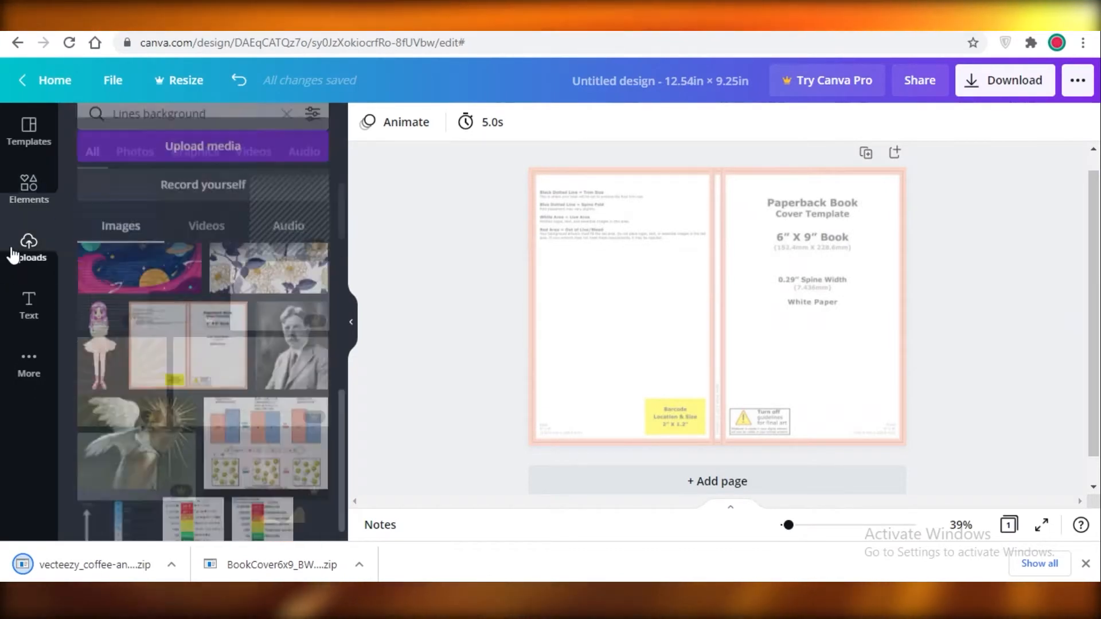
pyautogui.click(180, 131)
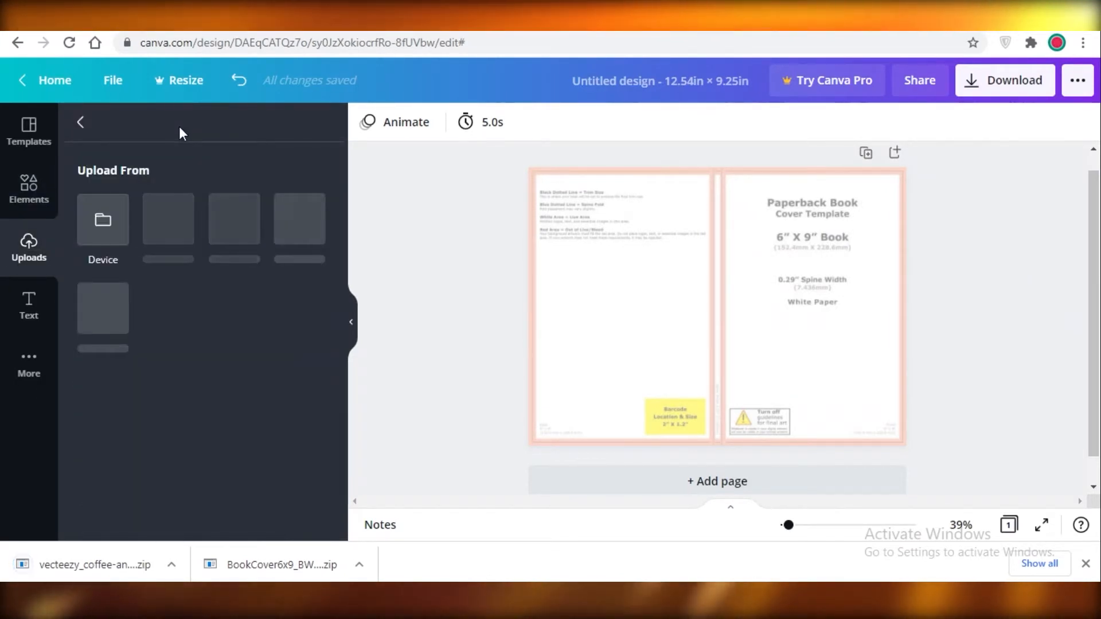
pyautogui.click(113, 212)
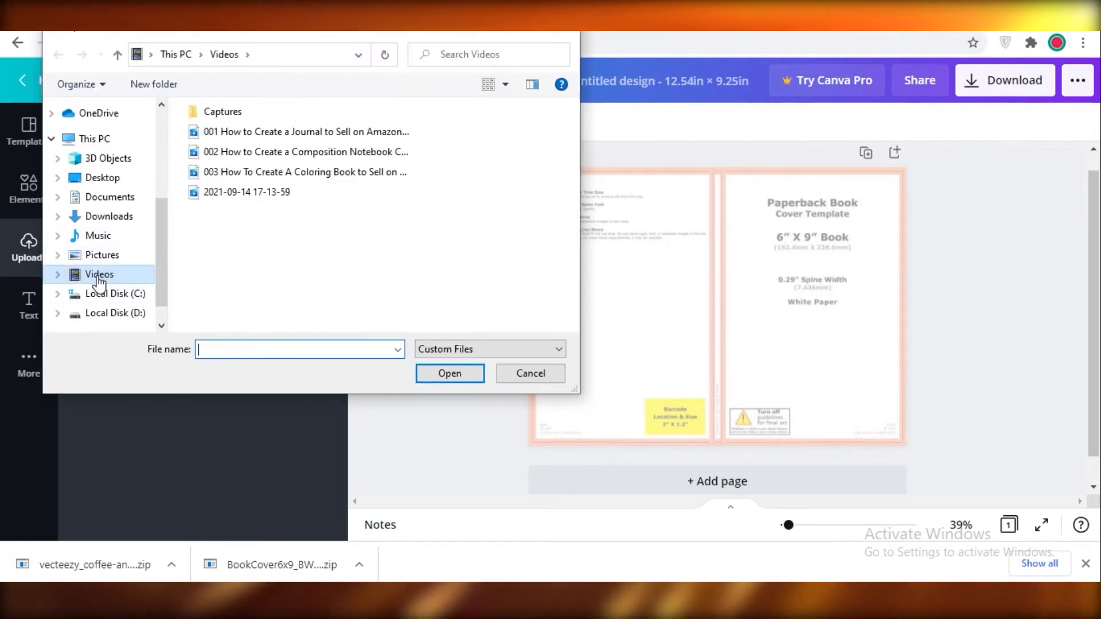
pyautogui.click(94, 257)
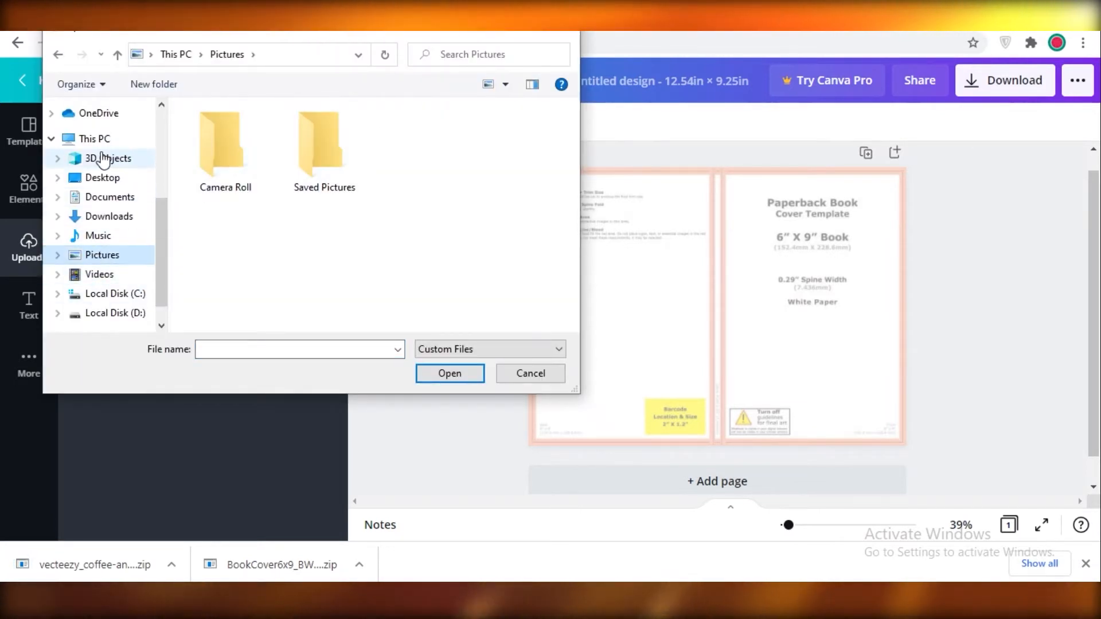
pyautogui.click(99, 218)
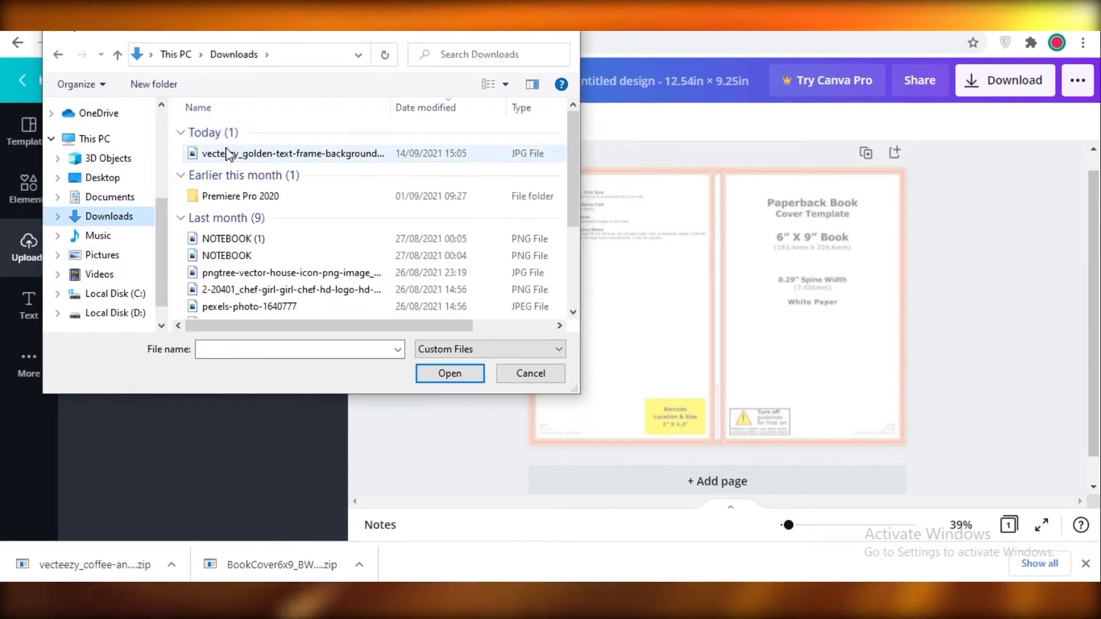
pyautogui.click(218, 153)
pyautogui.click(442, 375)
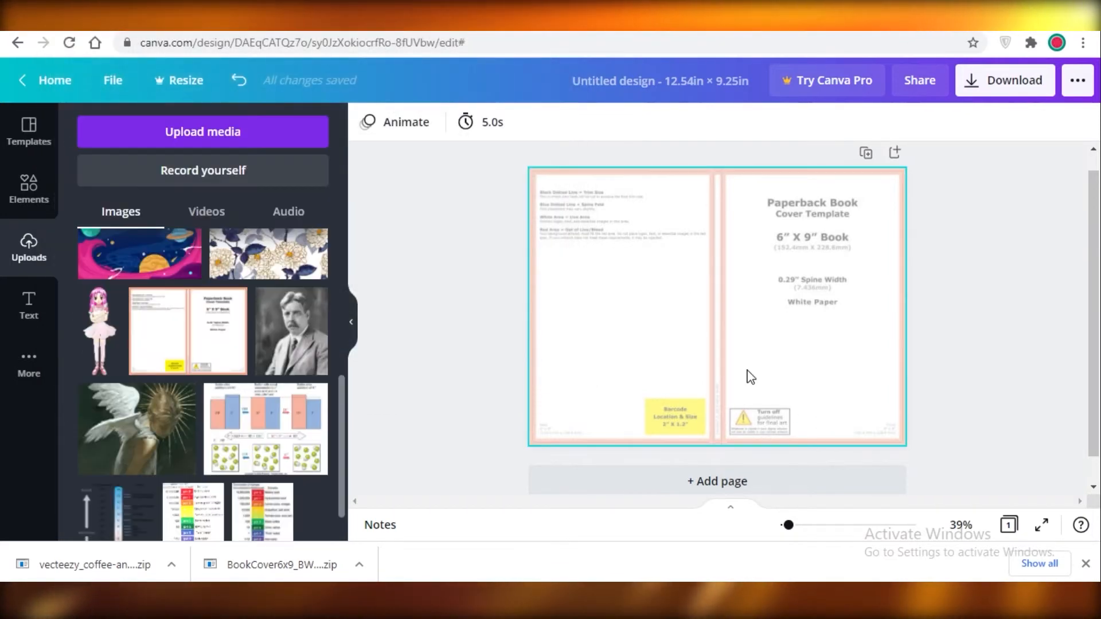
# - Add the brown coffee pattern image over the back cover and set its transparency to 58
pyautogui.click(128, 292)
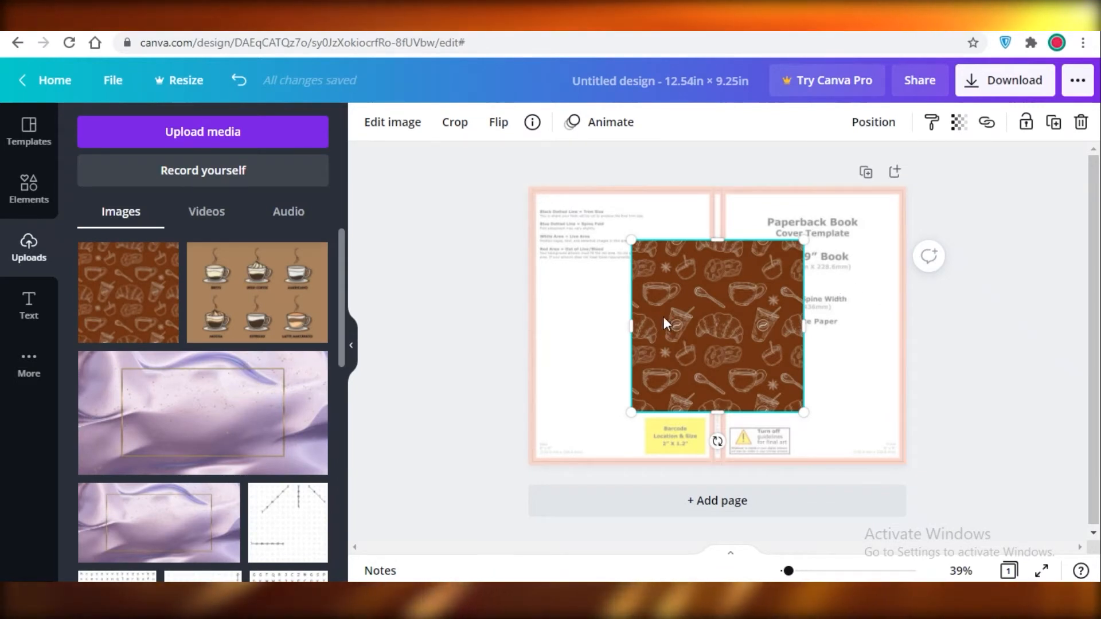
pyautogui.moveTo(664, 318); pyautogui.dragTo(579, 292)
pyautogui.click(952, 127)
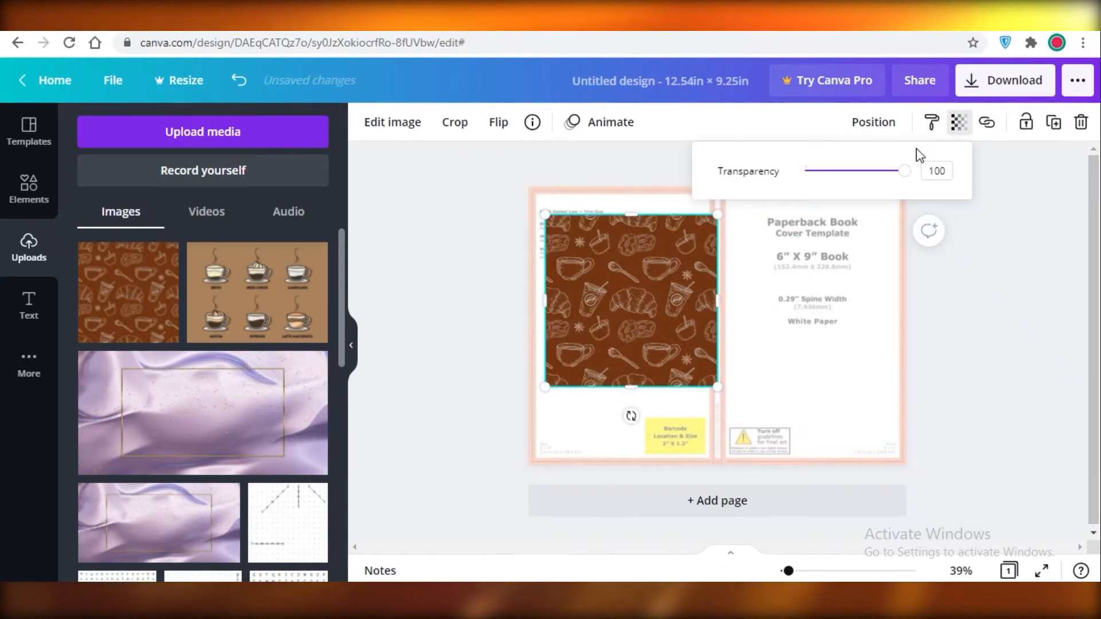
pyautogui.moveTo(902, 170); pyautogui.dragTo(862, 173)
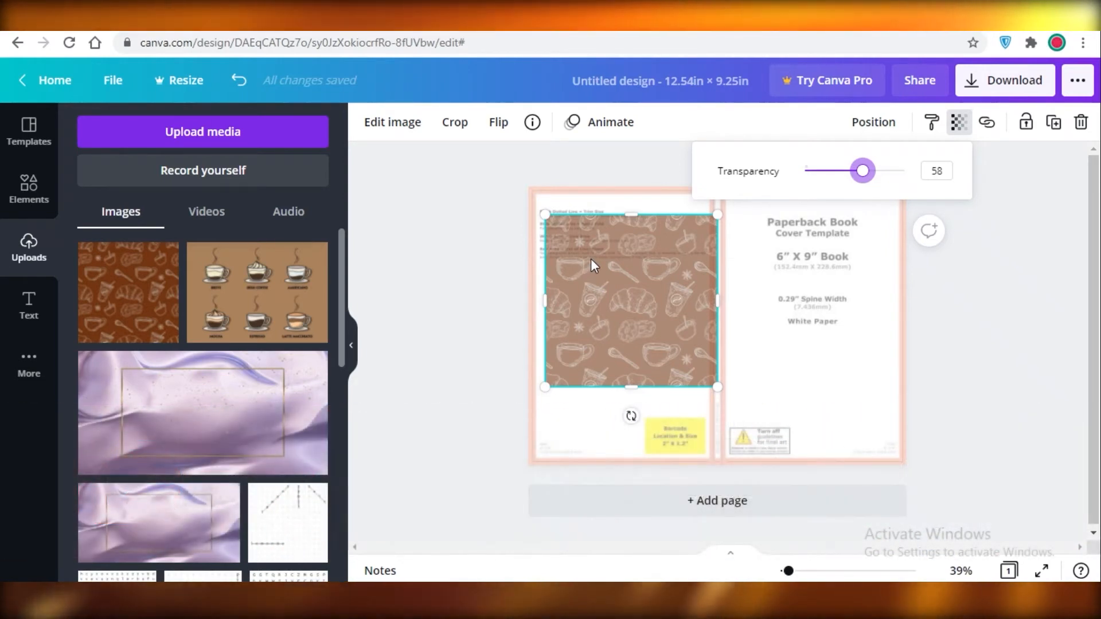
# - Narrow the coffee pattern image to a tall vertical strip and place it over the spine area
pyautogui.moveTo(591, 259); pyautogui.dragTo(576, 232)
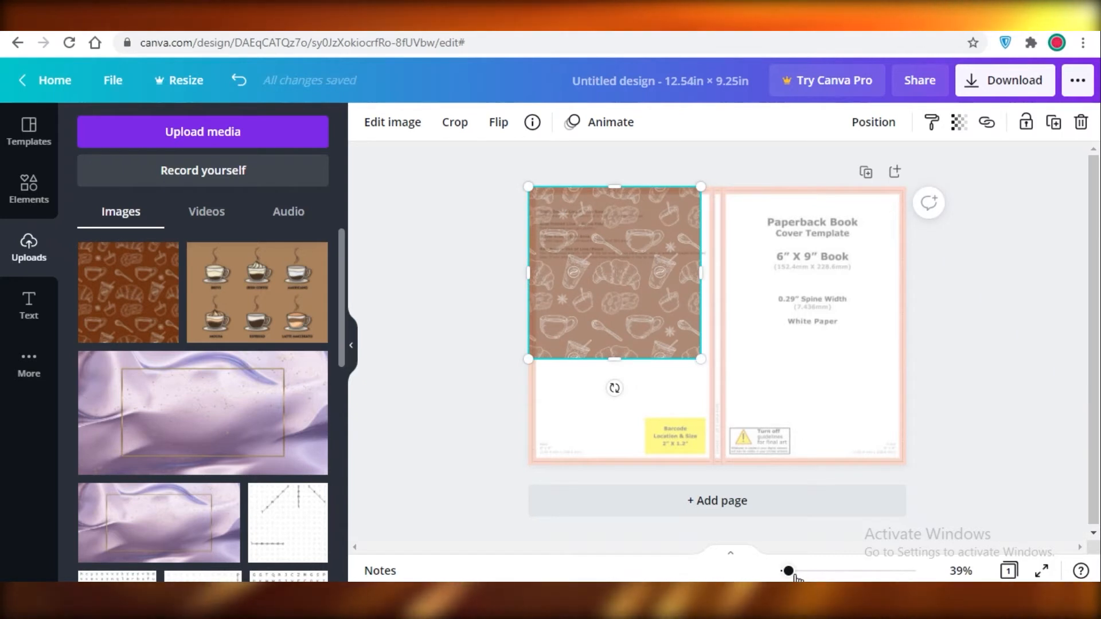
pyautogui.moveTo(792, 575); pyautogui.dragTo(792, 575)
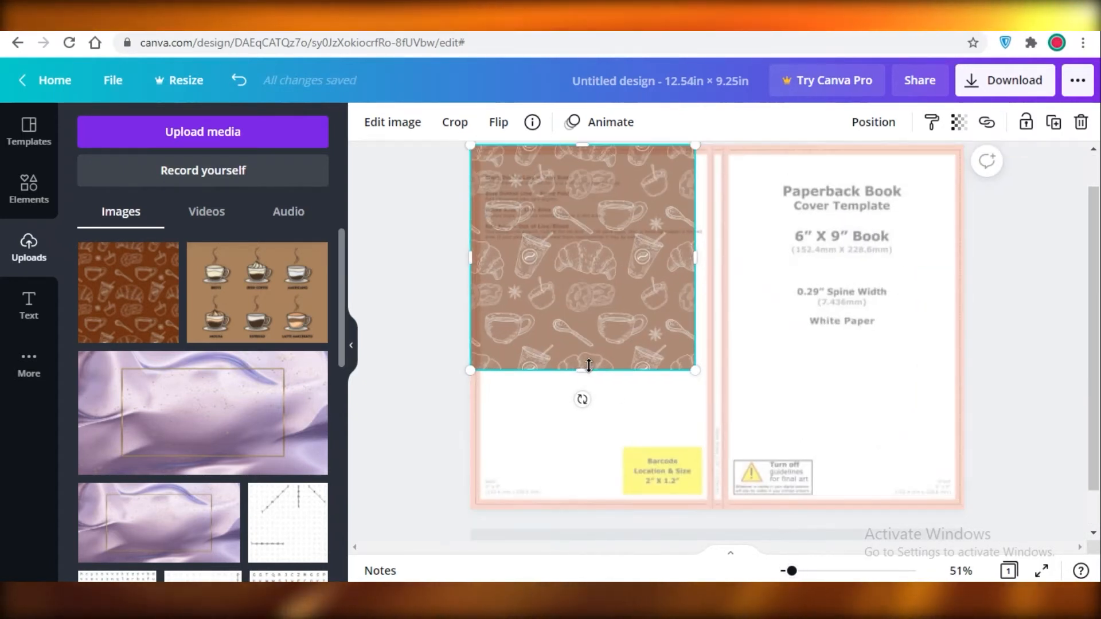
pyautogui.moveTo(597, 360); pyautogui.dragTo(587, 355)
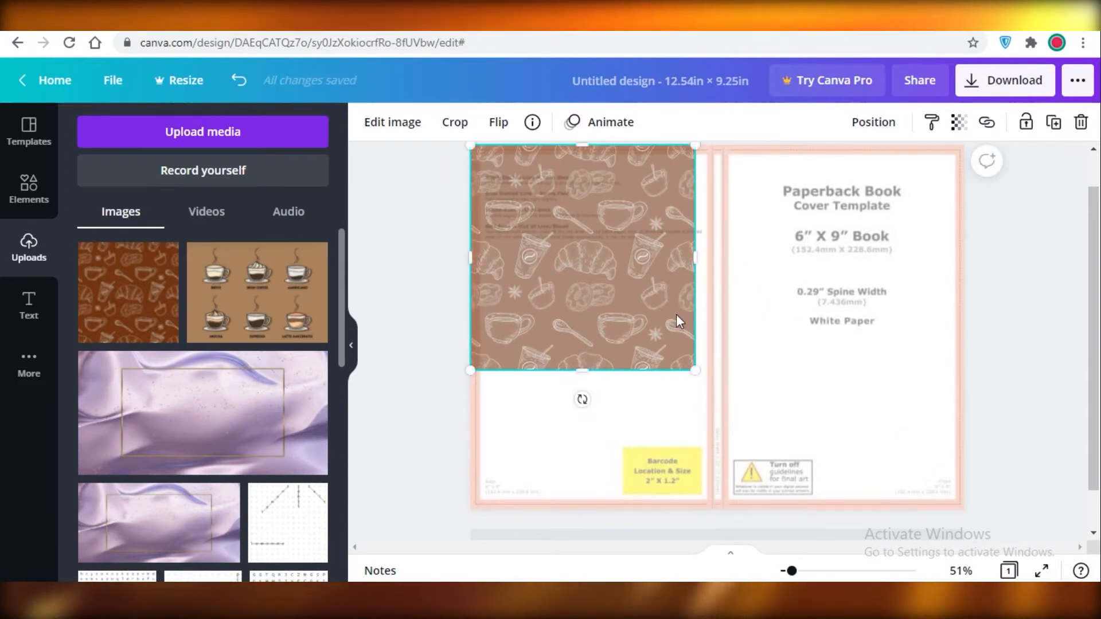
pyautogui.moveTo(696, 372); pyautogui.dragTo(647, 395)
pyautogui.moveTo(624, 290); pyautogui.dragTo(762, 270)
pyautogui.moveTo(845, 245); pyautogui.dragTo(683, 263)
pyautogui.moveTo(641, 250); pyautogui.dragTo(700, 248)
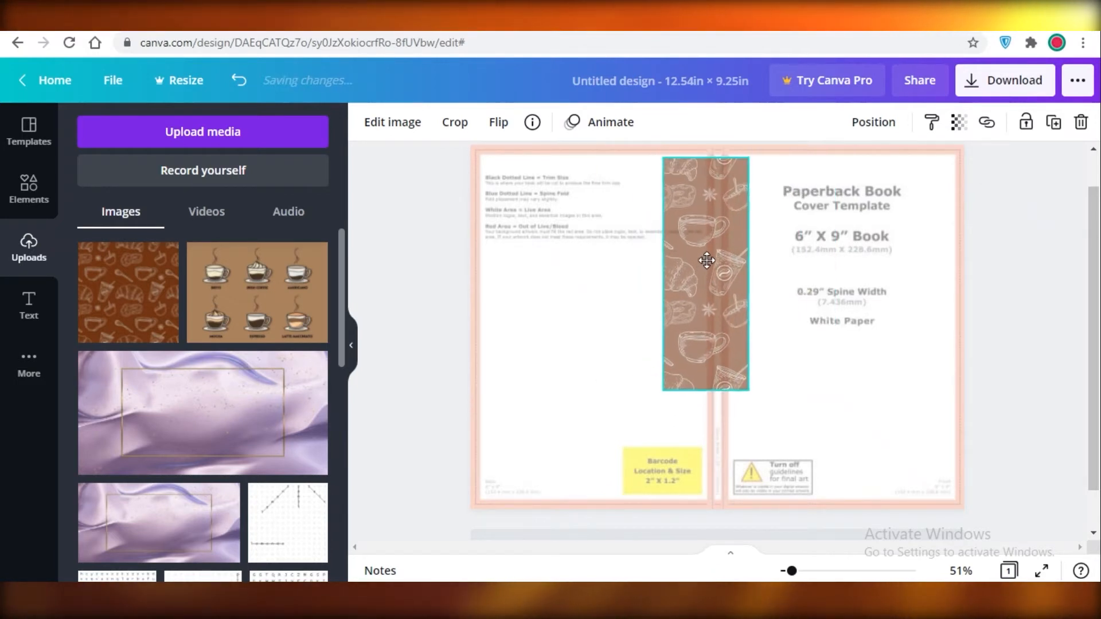
# - Add the six coffee cups image, enlarge it to the full cover width and send it behind the pattern strip
pyautogui.click(241, 289)
pyautogui.moveTo(743, 340); pyautogui.dragTo(626, 280)
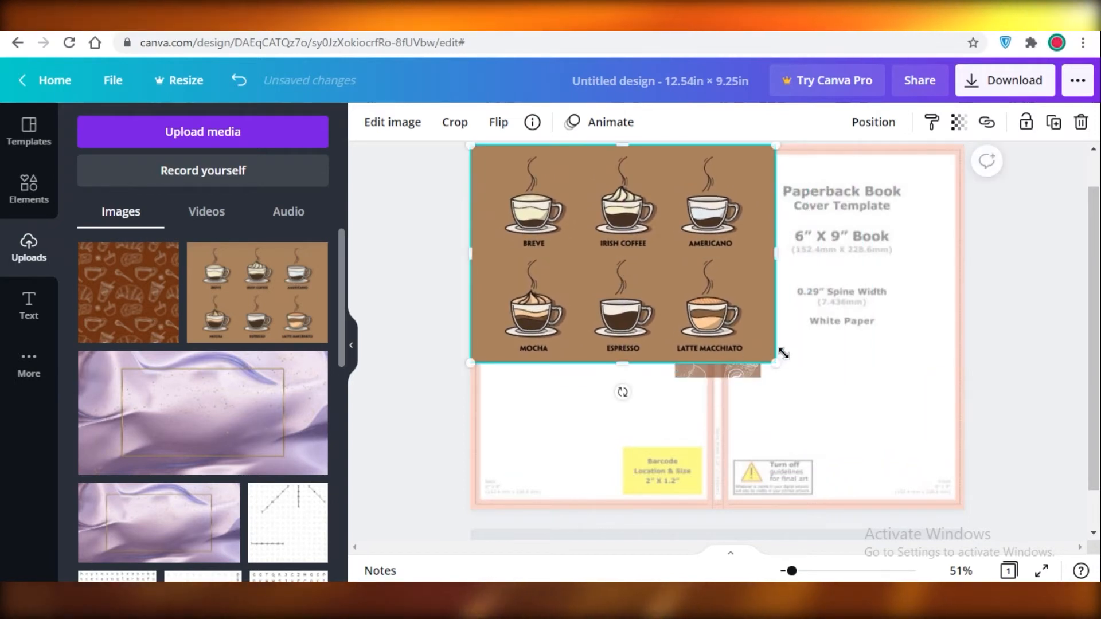
pyautogui.moveTo(774, 362); pyautogui.dragTo(964, 491)
pyautogui.rightClick(828, 380)
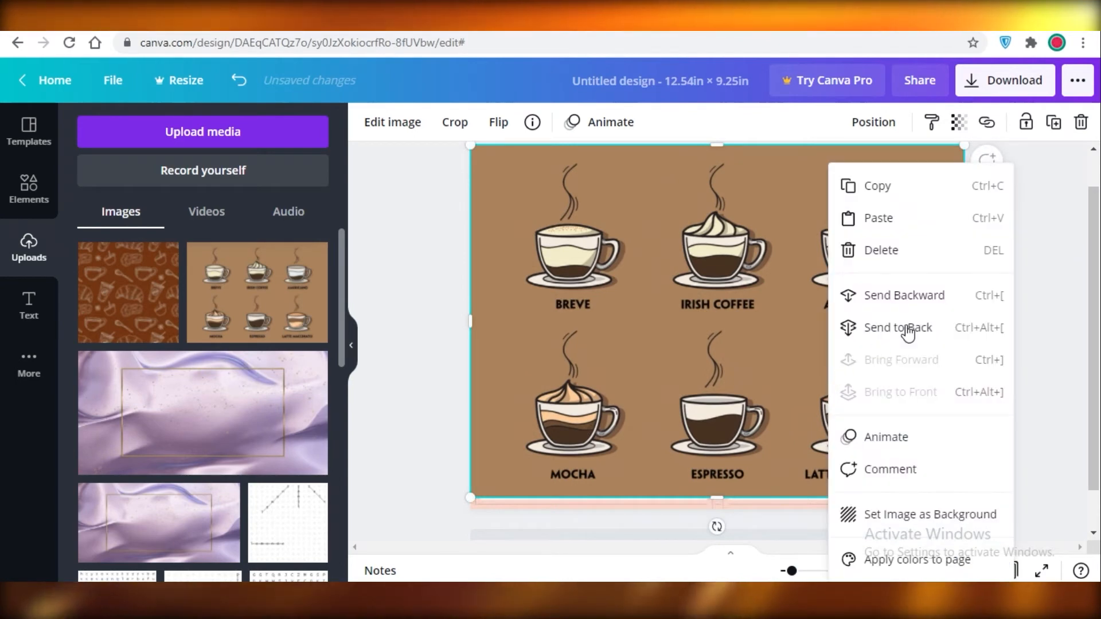
pyautogui.click(904, 296)
pyautogui.moveTo(855, 347); pyautogui.dragTo(843, 301)
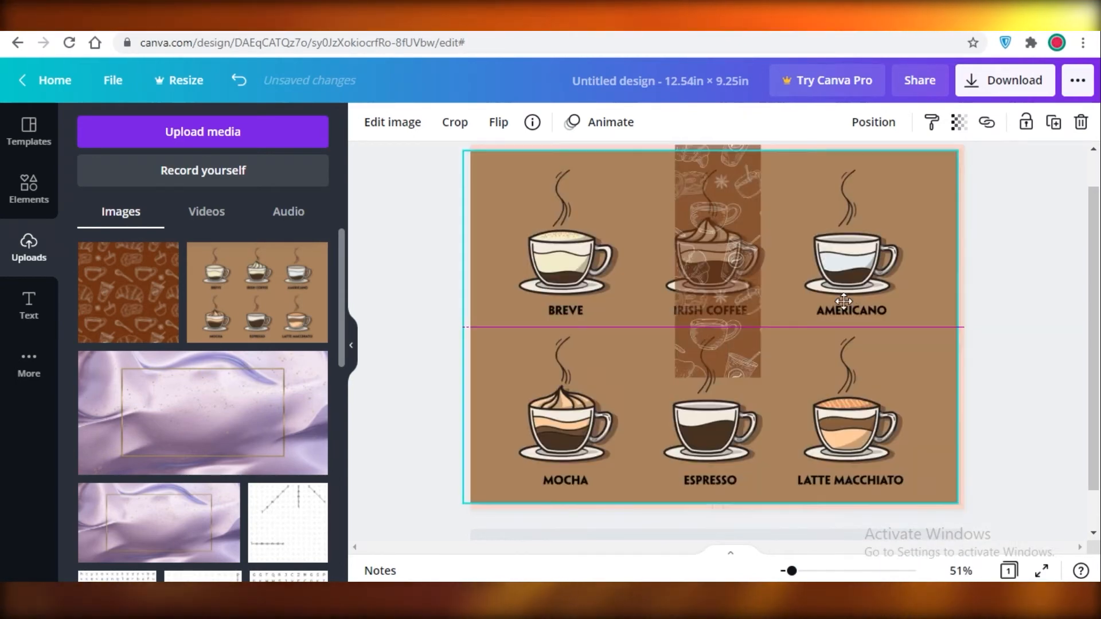
# - Make the coffee cups image partly transparent, then enlarge and centre it to cover the whole page
pyautogui.click(959, 122)
pyautogui.moveTo(904, 171); pyautogui.dragTo(880, 171)
pyautogui.click(857, 342)
pyautogui.moveTo(858, 338)
pyautogui.mouseDown()
pyautogui.moveTo(855, 317)
pyautogui.moveTo(844, 341)
pyautogui.moveTo(864, 329)
pyautogui.mouseUp()
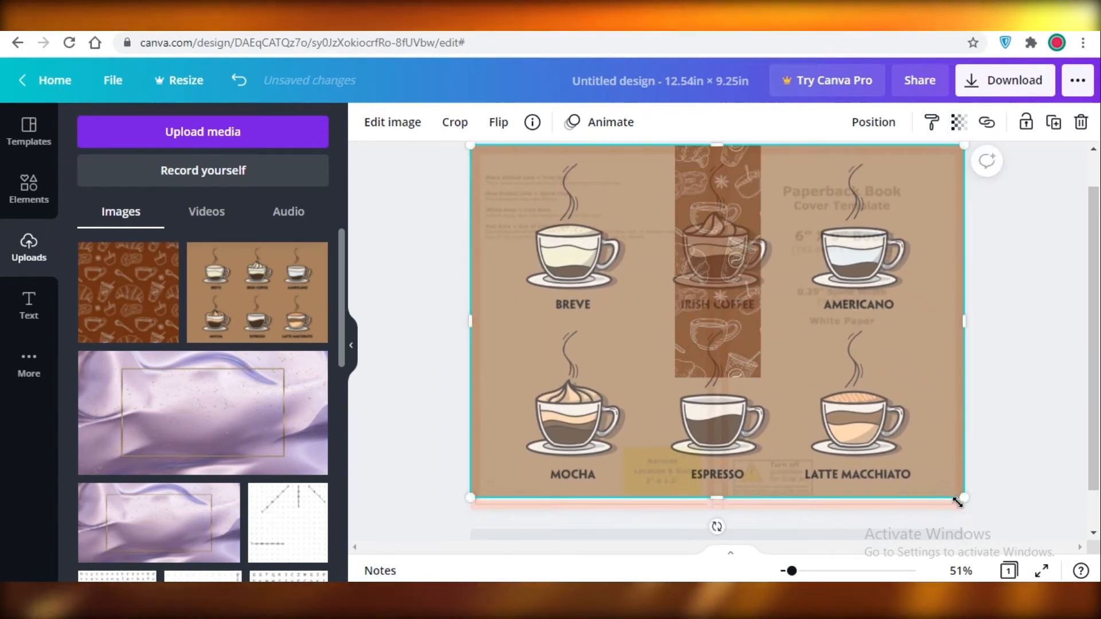
pyautogui.moveTo(964, 498); pyautogui.dragTo(982, 503)
pyautogui.moveTo(889, 430); pyautogui.dragTo(877, 431)
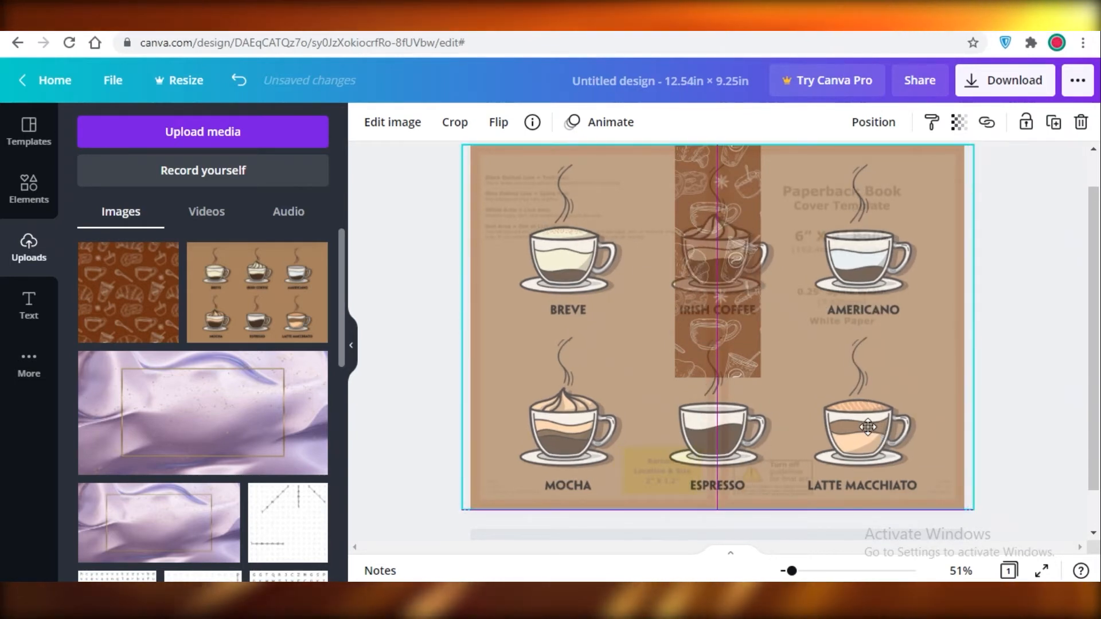
# - Widen the coffee pattern strip, centre it over the spine and stretch it to the cover's full height
pyautogui.click(717, 370)
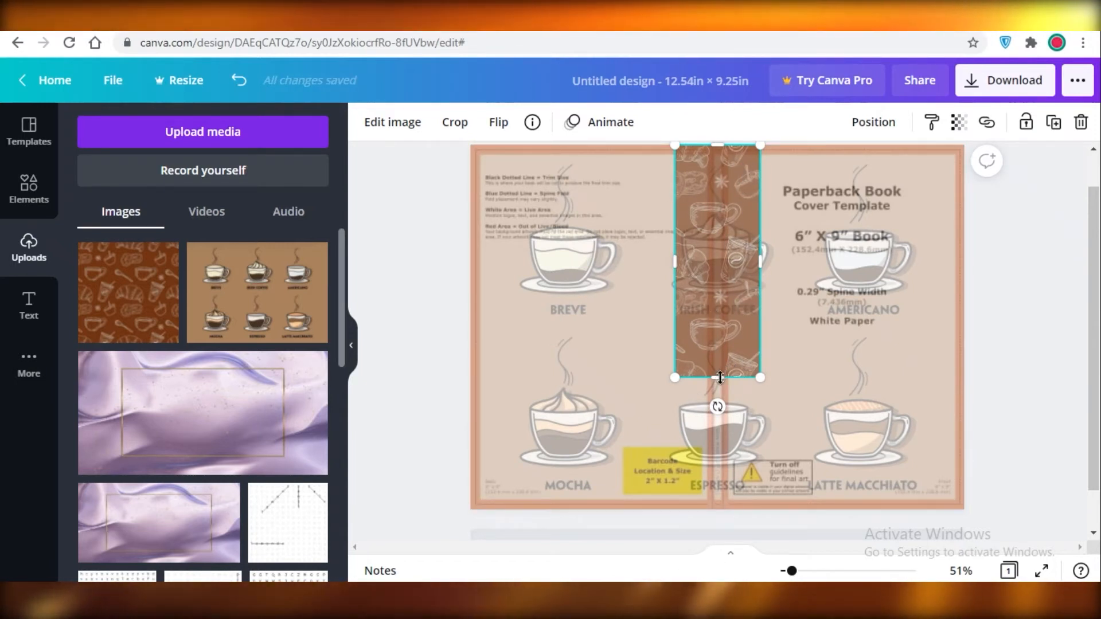
pyautogui.moveTo(717, 377); pyautogui.dragTo(766, 377)
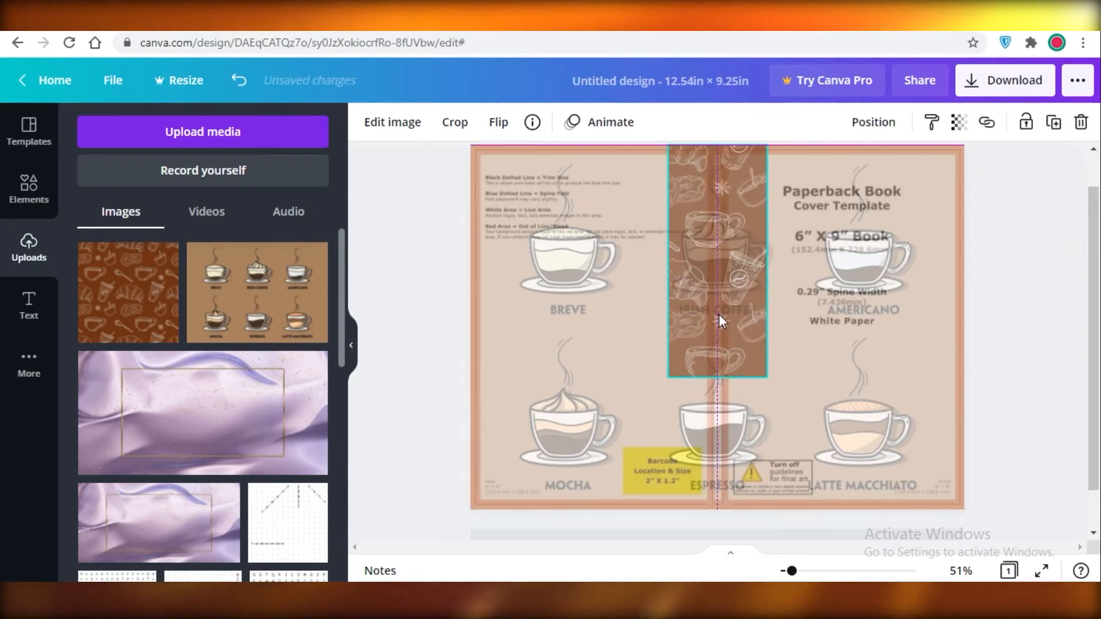
pyautogui.moveTo(714, 405); pyautogui.dragTo(716, 510)
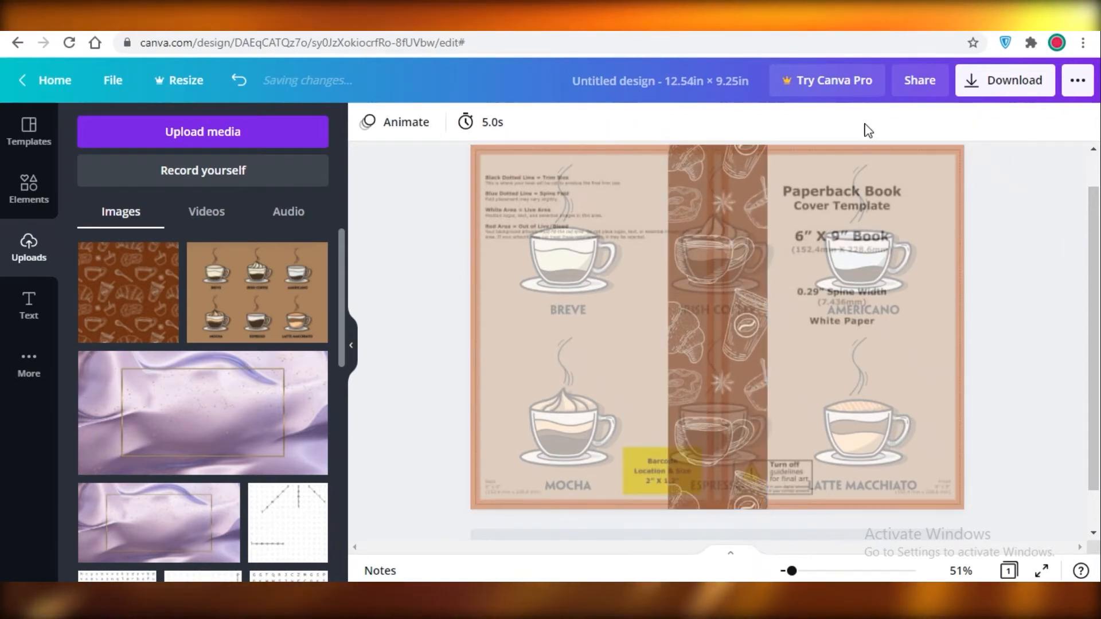
pyautogui.click(718, 302)
pyautogui.click(852, 261)
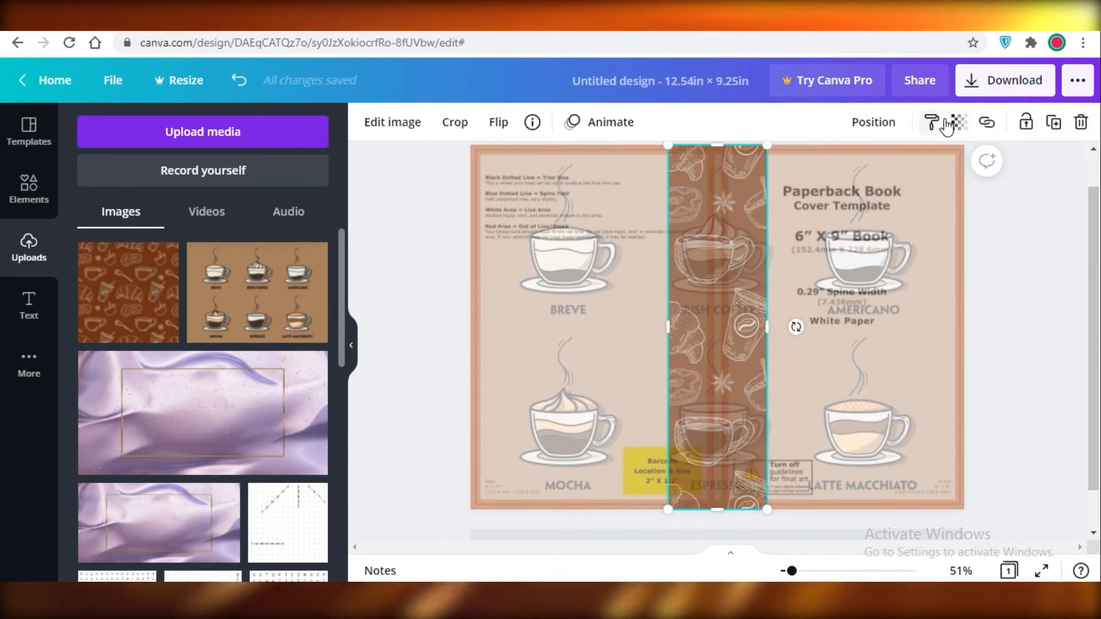
pyautogui.click(1003, 273)
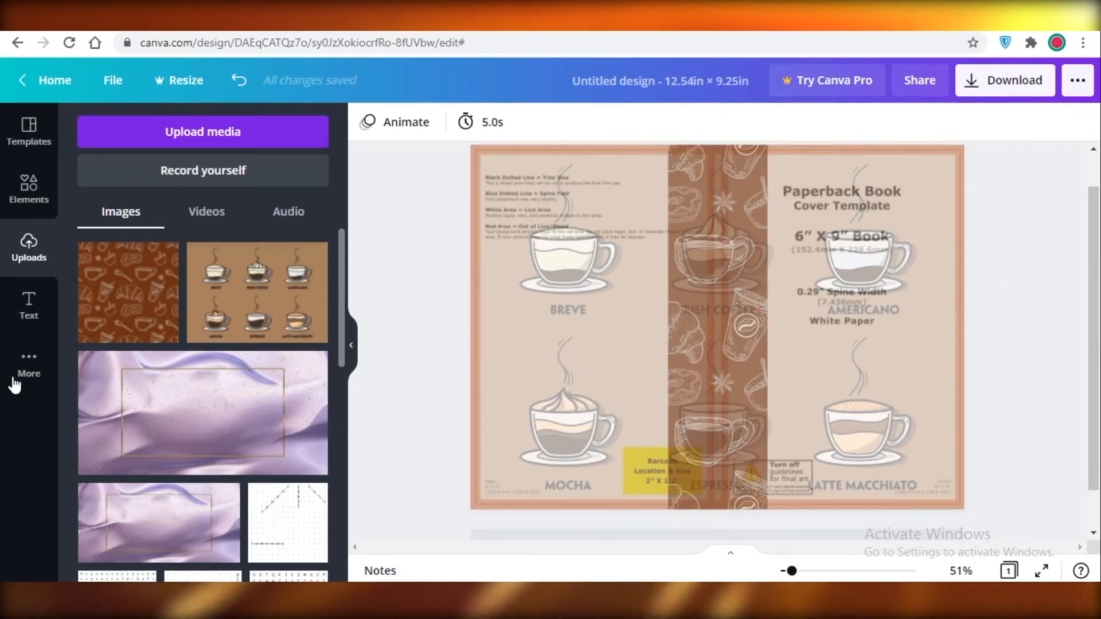
# - Search the elements for "box" graphics and try the thin ornate bracket frame on the page, removing it again
pyautogui.click(27, 198)
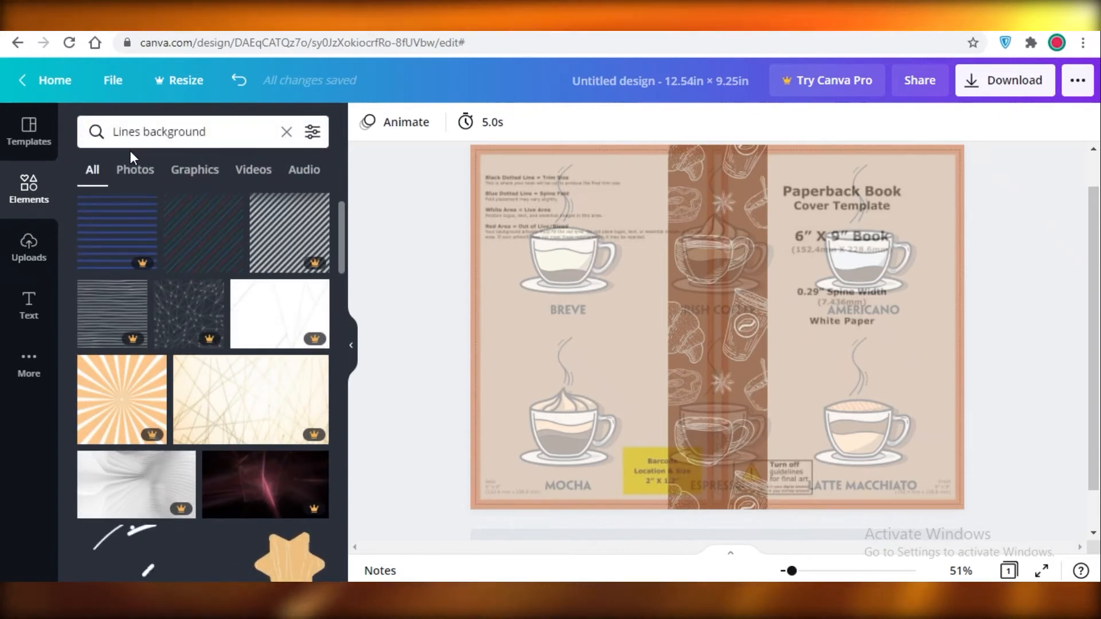
pyautogui.click(286, 132)
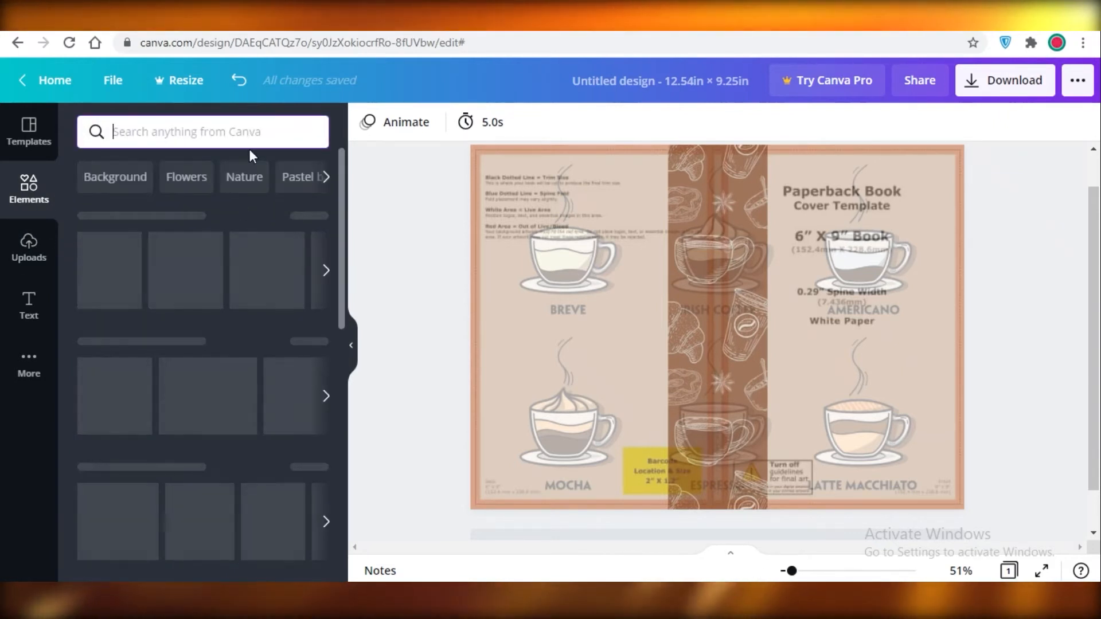
pyautogui.click(154, 128)
pyautogui.write('box')
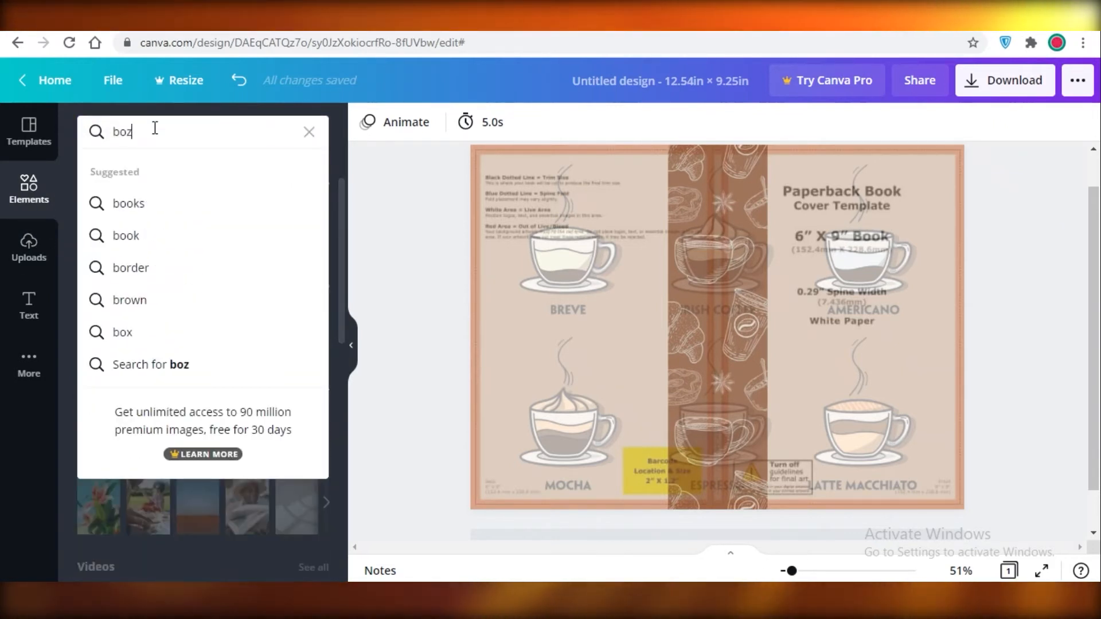
pyautogui.press('Return')
pyautogui.click(298, 329)
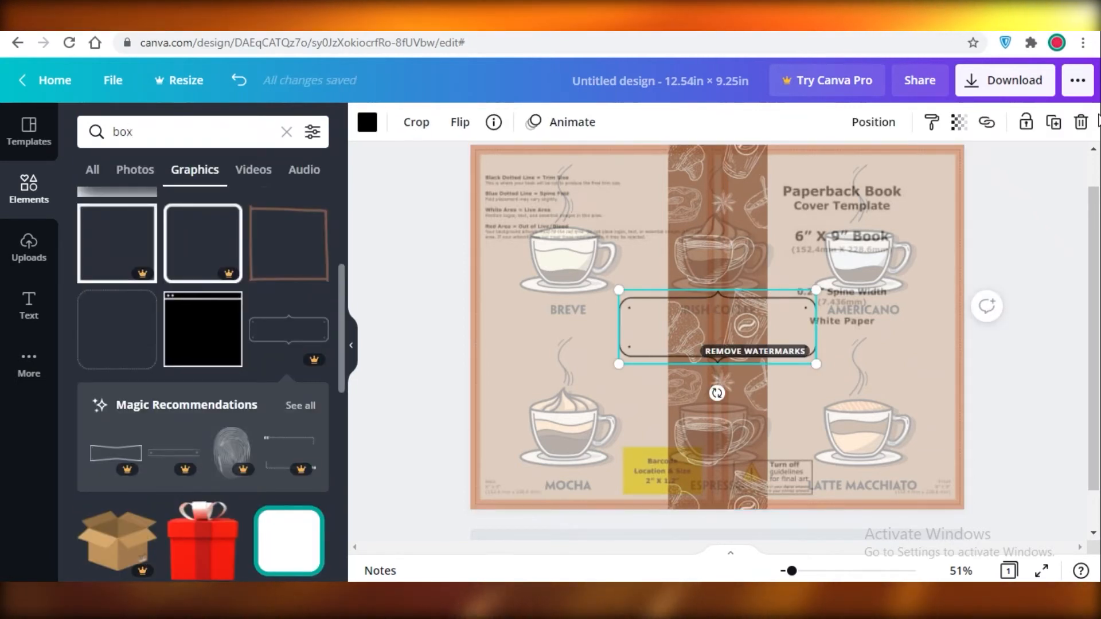
pyautogui.press('Delete')
# - Try the hand-drawn brown square frame on the front cover at a reduced size, and delete it again
pyautogui.click(288, 244)
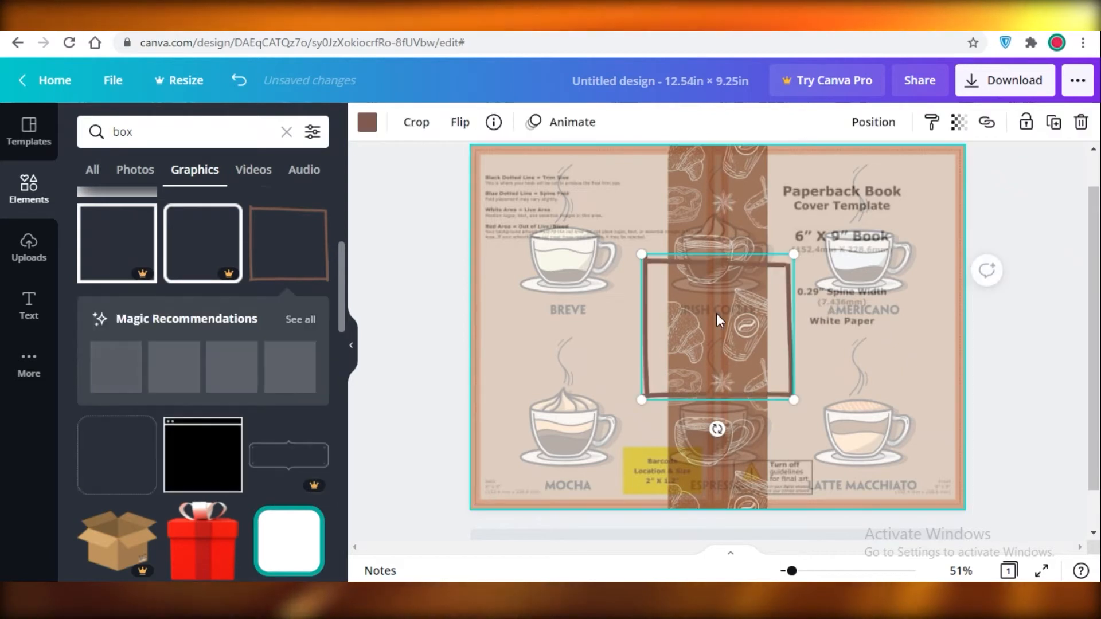
pyautogui.moveTo(706, 259)
pyautogui.mouseDown()
pyautogui.moveTo(802, 254)
pyautogui.moveTo(854, 233)
pyautogui.moveTo(854, 184)
pyautogui.moveTo(818, 358)
pyautogui.moveTo(832, 364)
pyautogui.moveTo(841, 231)
pyautogui.mouseUp()
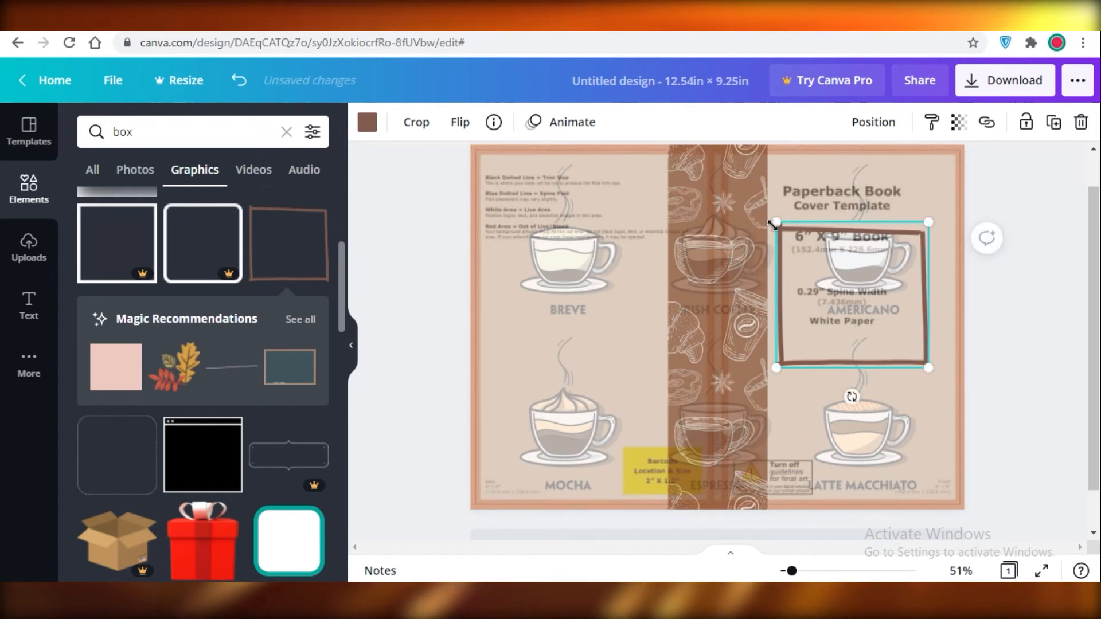
pyautogui.moveTo(770, 257); pyautogui.dragTo(768, 310)
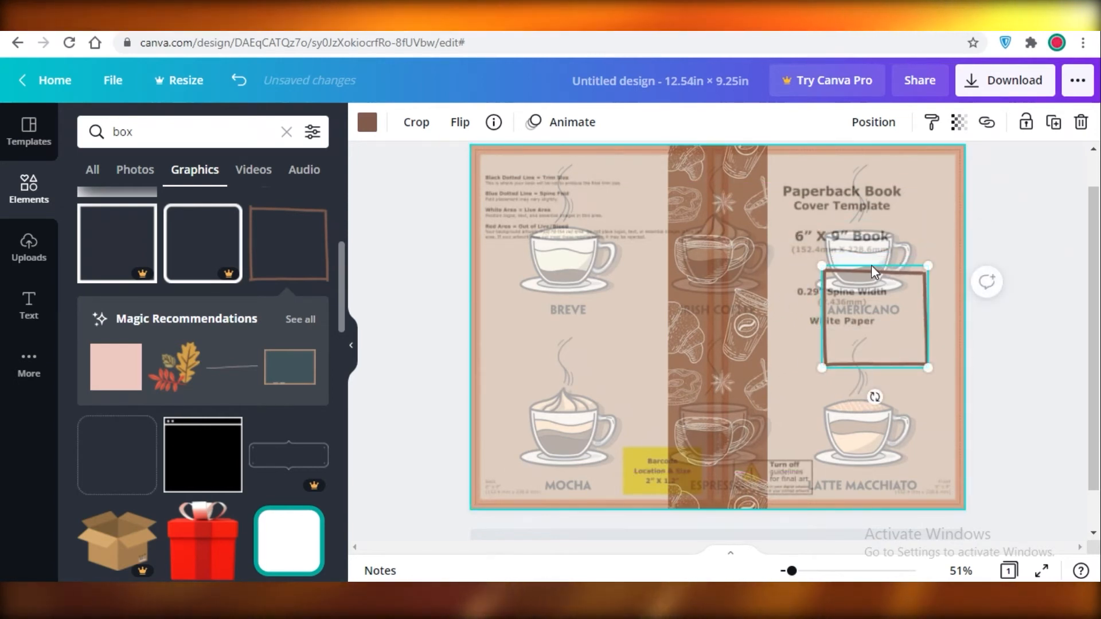
pyautogui.moveTo(927, 367)
pyautogui.mouseDown()
pyautogui.moveTo(890, 340)
pyautogui.moveTo(925, 370)
pyautogui.moveTo(961, 359)
pyautogui.moveTo(1014, 447)
pyautogui.moveTo(909, 368)
pyautogui.mouseUp()
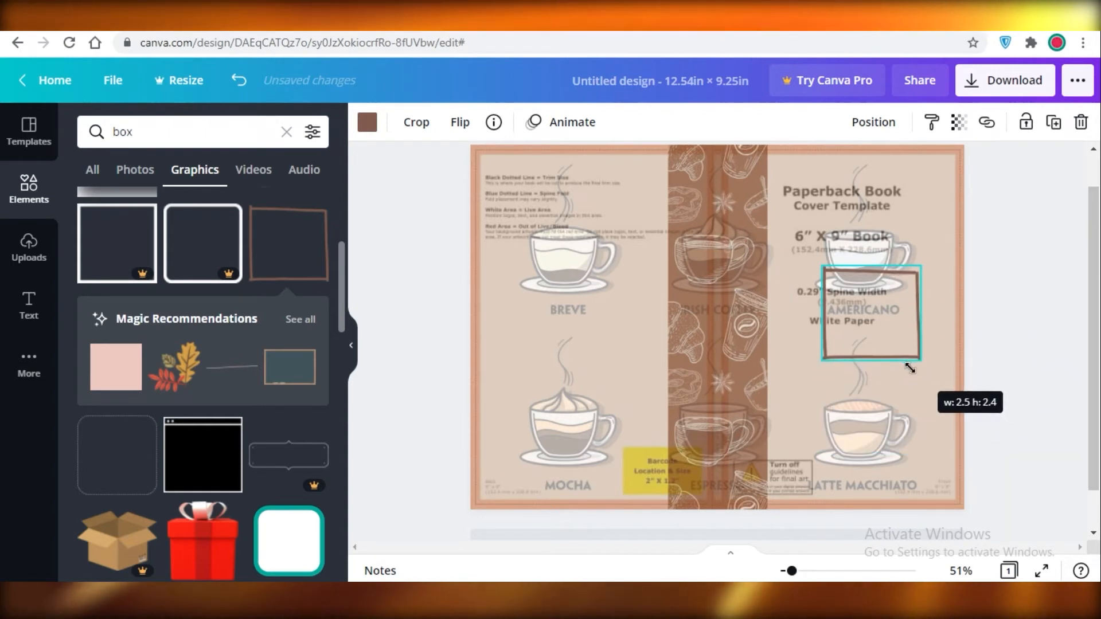
pyautogui.click(1081, 122)
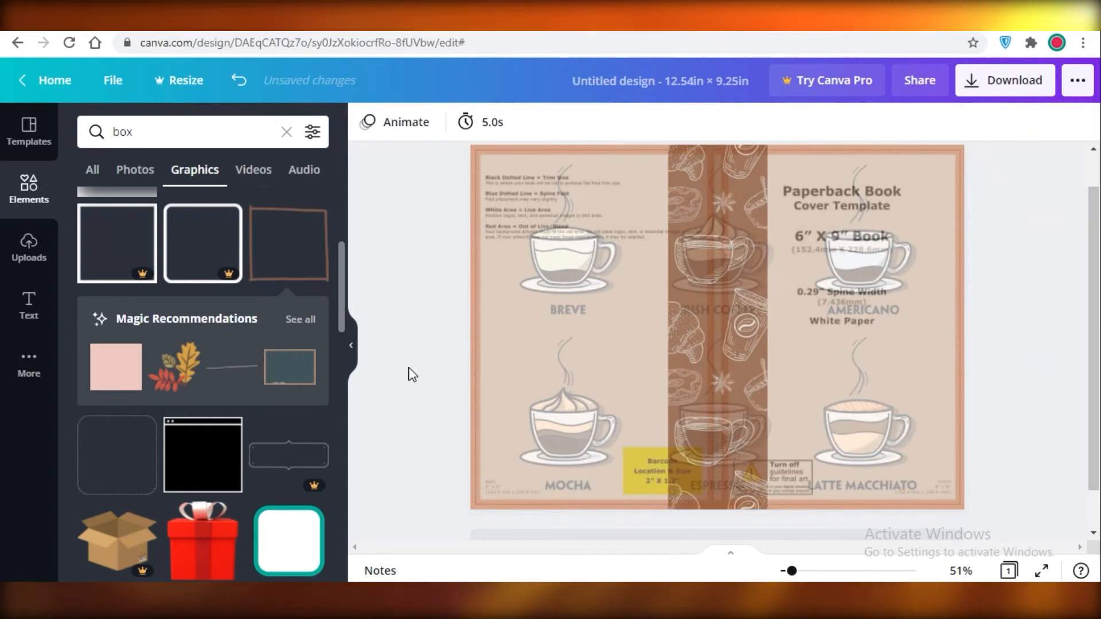
# - Add the brown brush-stroke shape from the frame's full recommendations and place it small between the two front-cover cups
pyautogui.click(300, 319)
pyautogui.scroll(-1, 241, 396)
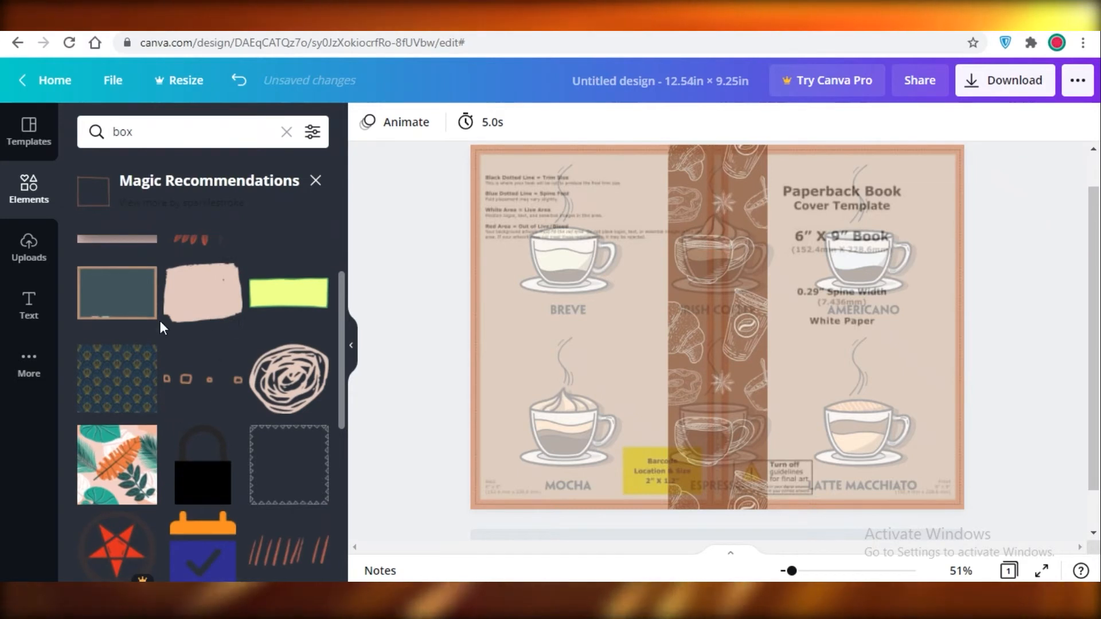
pyautogui.scroll(-4, 210, 402)
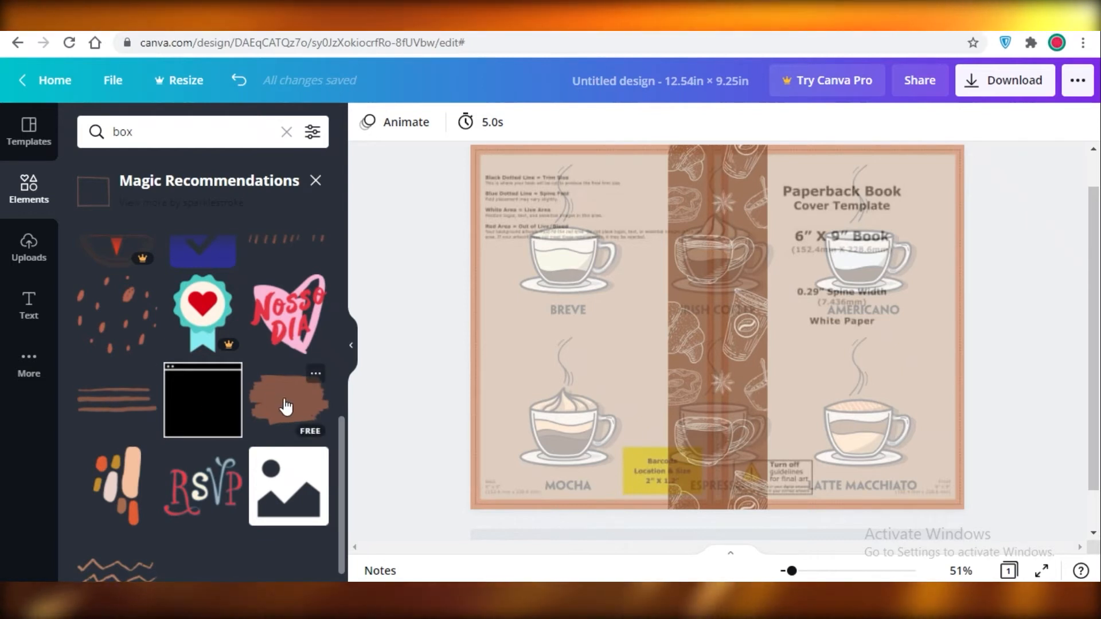
pyautogui.click(265, 392)
pyautogui.moveTo(692, 332)
pyautogui.mouseDown()
pyautogui.moveTo(847, 333)
pyautogui.moveTo(802, 340)
pyautogui.mouseUp()
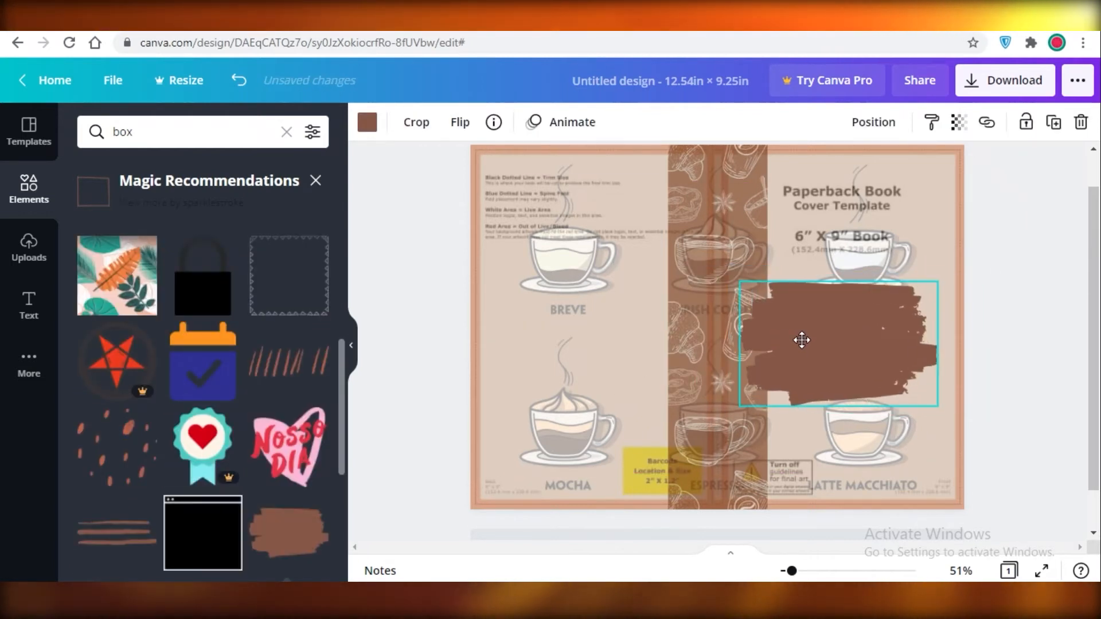
pyautogui.moveTo(850, 257)
pyautogui.mouseDown()
pyautogui.moveTo(850, 199)
pyautogui.moveTo(836, 377)
pyautogui.moveTo(856, 354)
pyautogui.mouseUp()
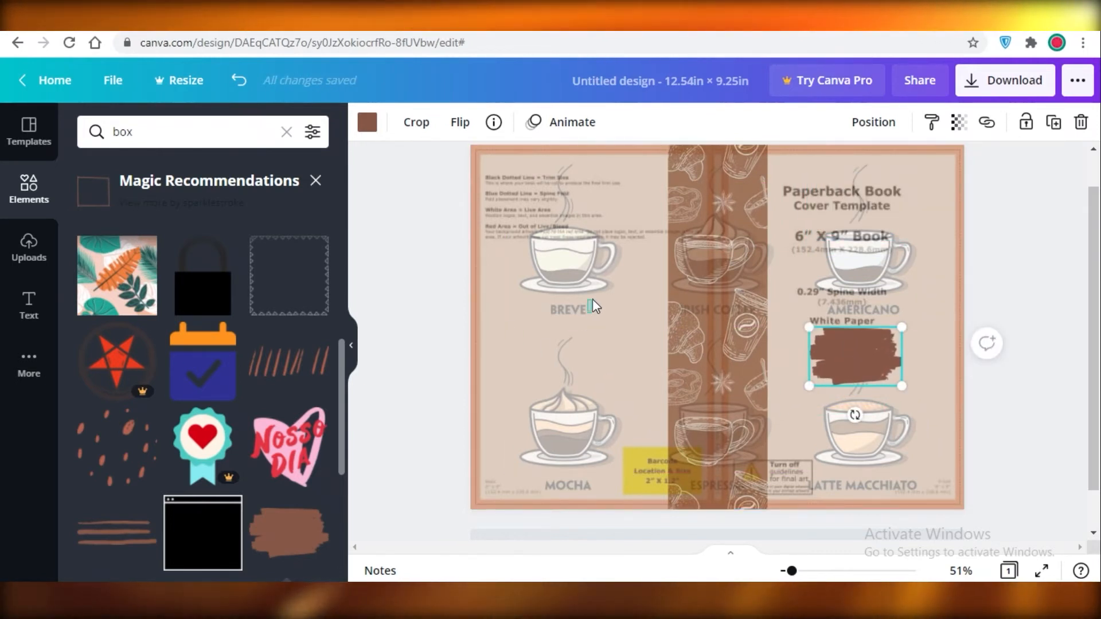
# - Try the brush-stroke shape at different heights on the front cover, and delete it
pyautogui.click(568, 315)
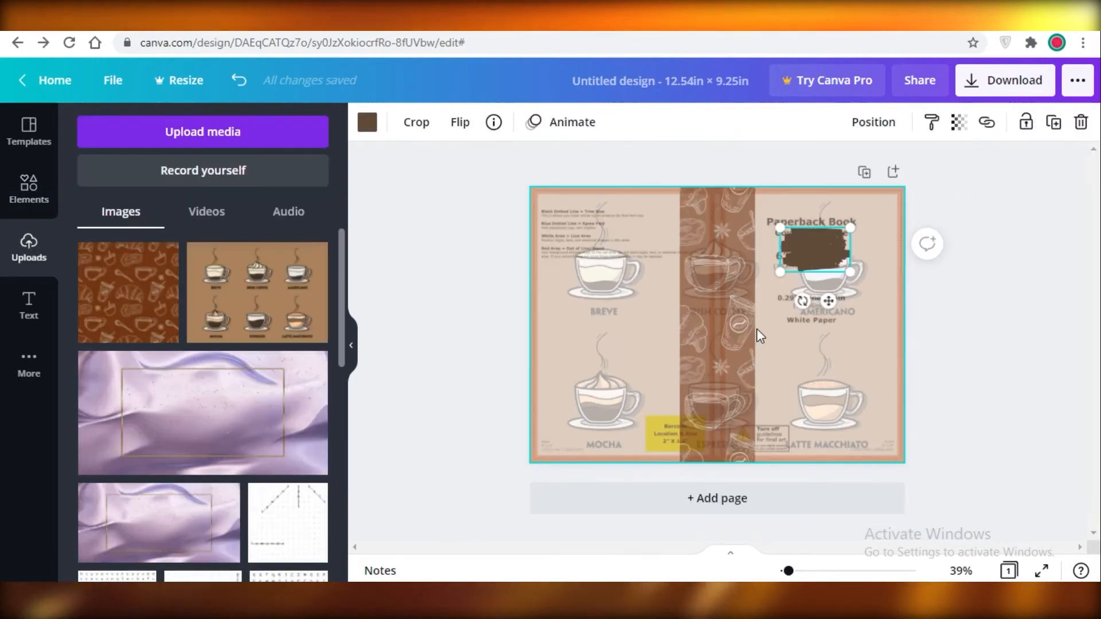
pyautogui.moveTo(806, 258)
pyautogui.mouseDown()
pyautogui.moveTo(803, 320)
pyautogui.moveTo(818, 356)
pyautogui.moveTo(789, 442)
pyautogui.moveTo(815, 346)
pyautogui.mouseUp()
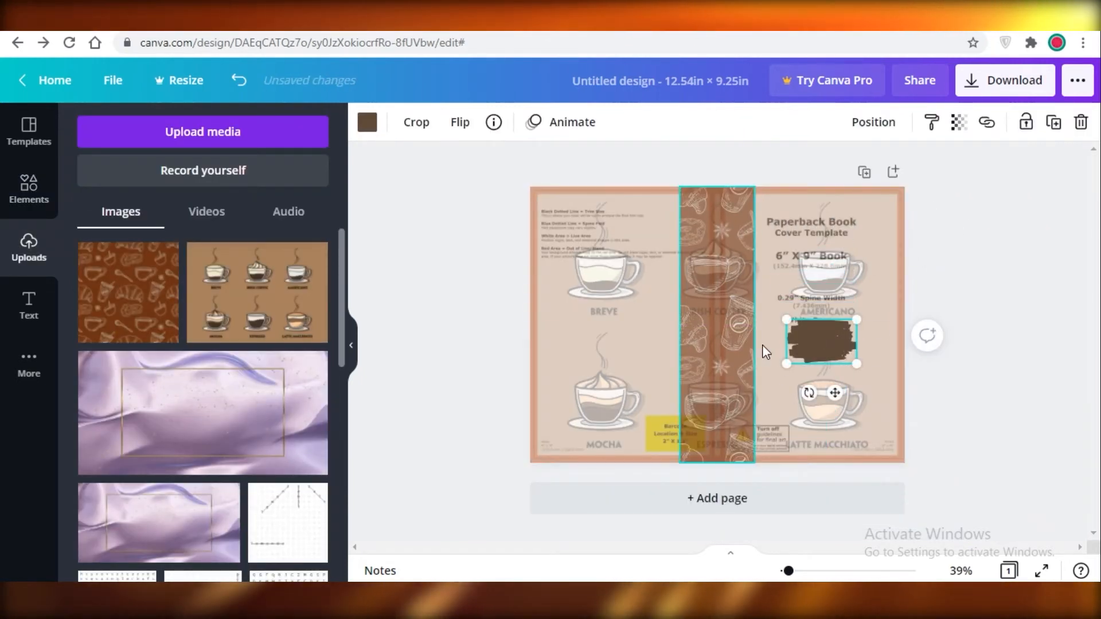
pyautogui.moveTo(829, 343); pyautogui.dragTo(822, 341)
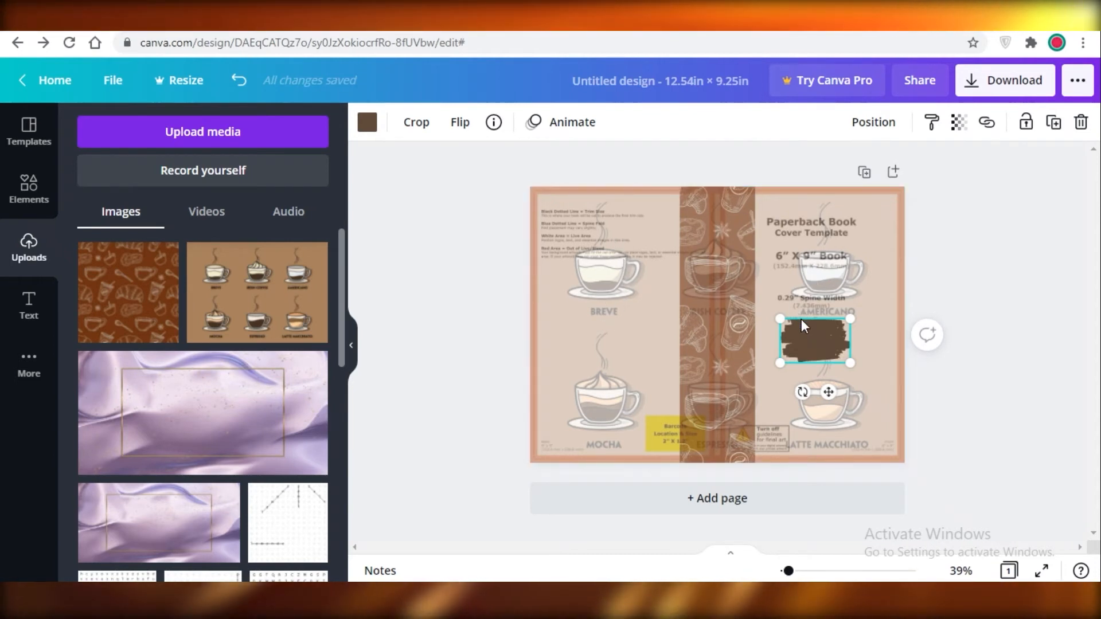
pyautogui.moveTo(786, 343)
pyautogui.mouseDown()
pyautogui.moveTo(762, 326)
pyautogui.moveTo(828, 249)
pyautogui.moveTo(829, 311)
pyautogui.mouseUp()
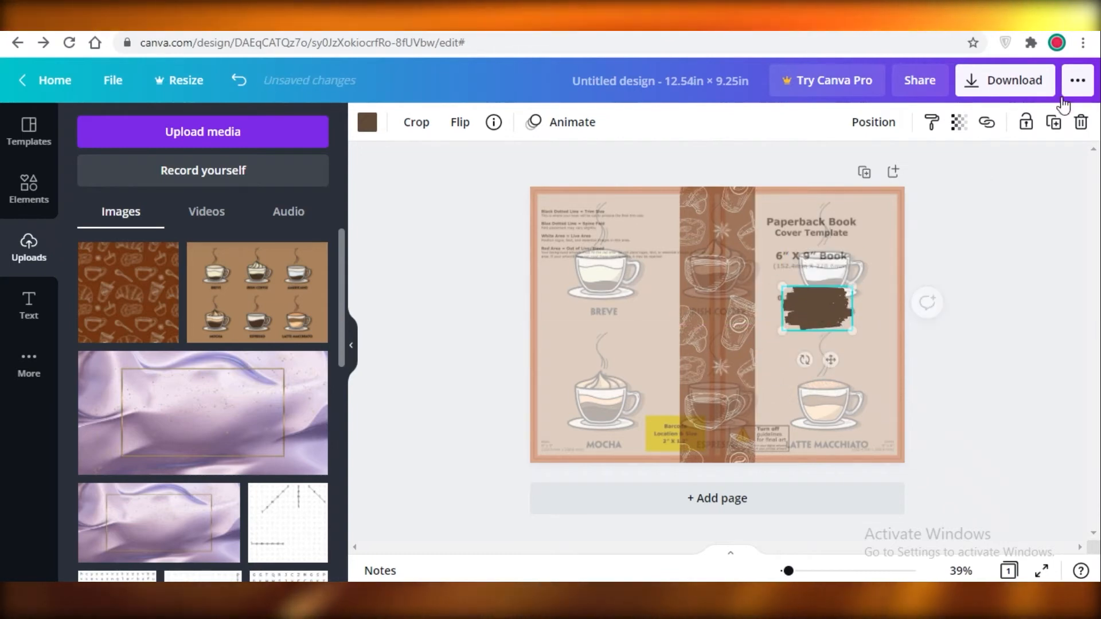
pyautogui.click(1077, 122)
# - Browse the font combinations and add the "love and joy" script text design to the page
pyautogui.click(34, 306)
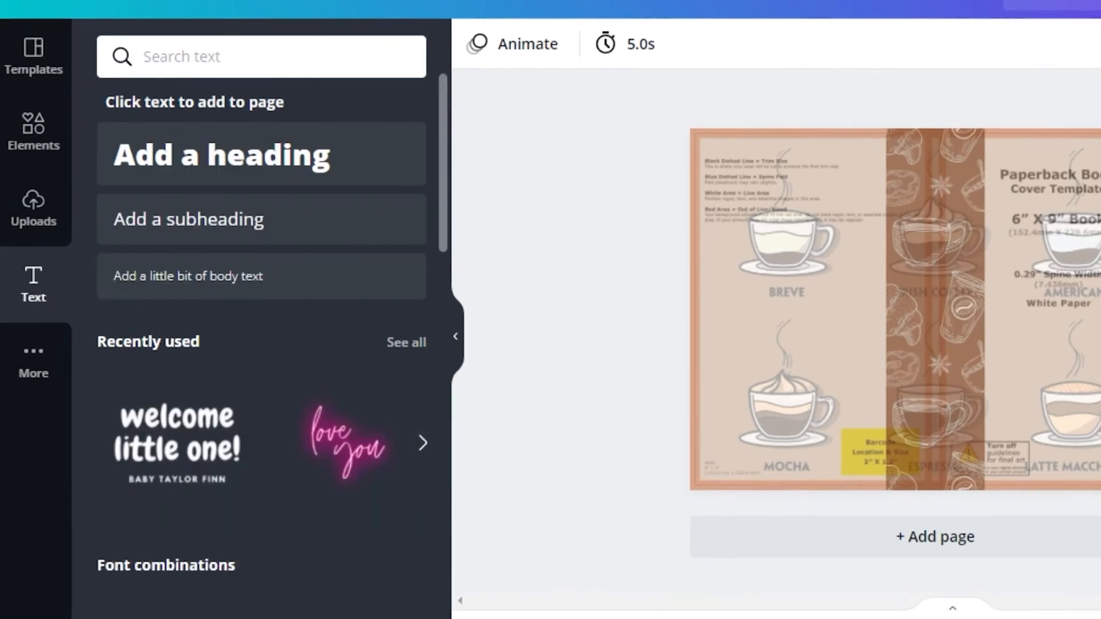
pyautogui.moveTo(1029, 618); pyautogui.dragTo(1034, 618)
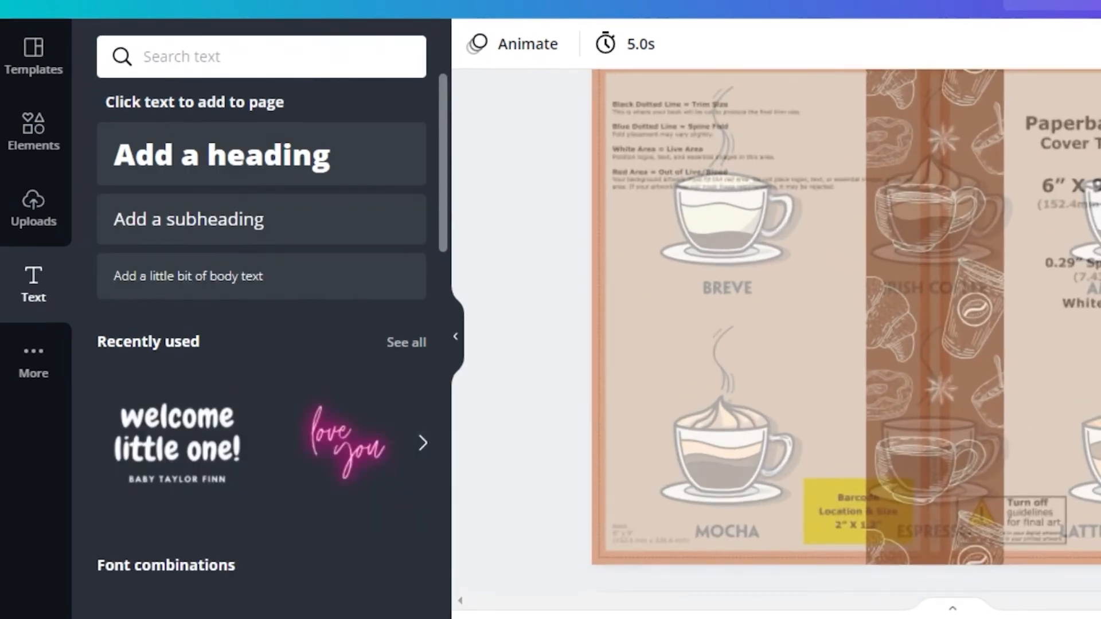
pyautogui.scroll(-8, 150, 447)
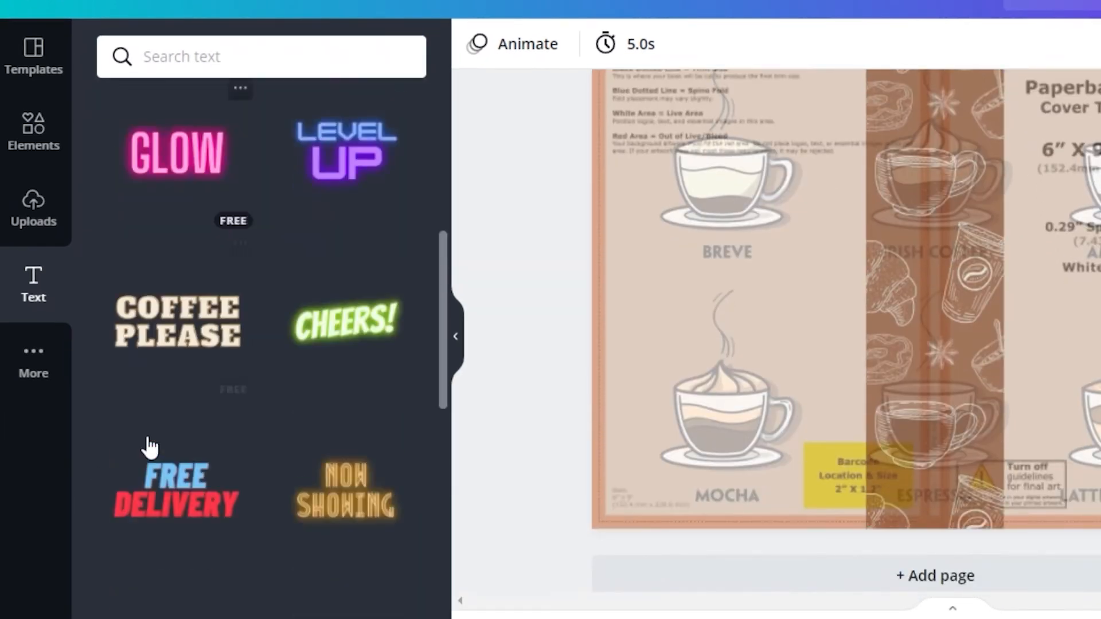
pyautogui.scroll(-10, 150, 448)
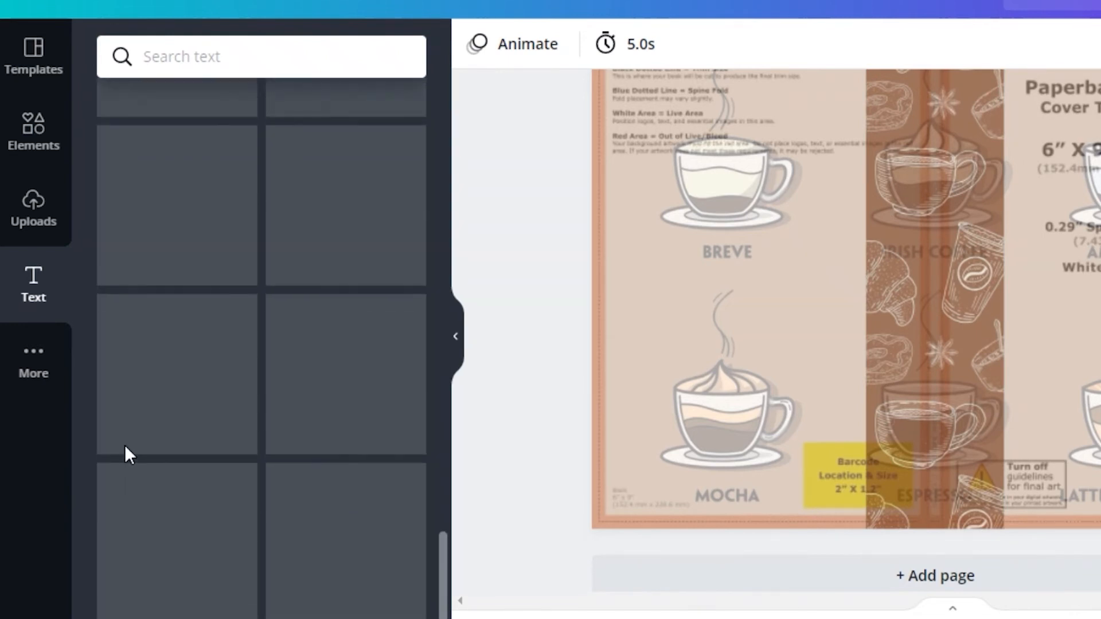
pyautogui.scroll(-10, 125, 446)
pyautogui.scroll(15, 113, 456)
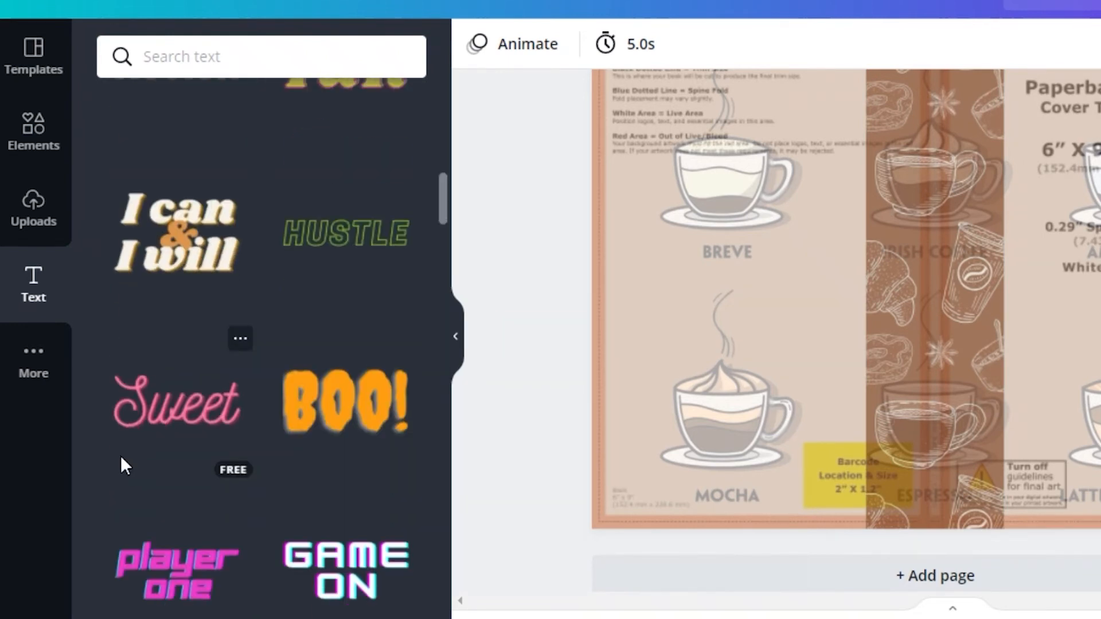
pyautogui.scroll(-5, 120, 456)
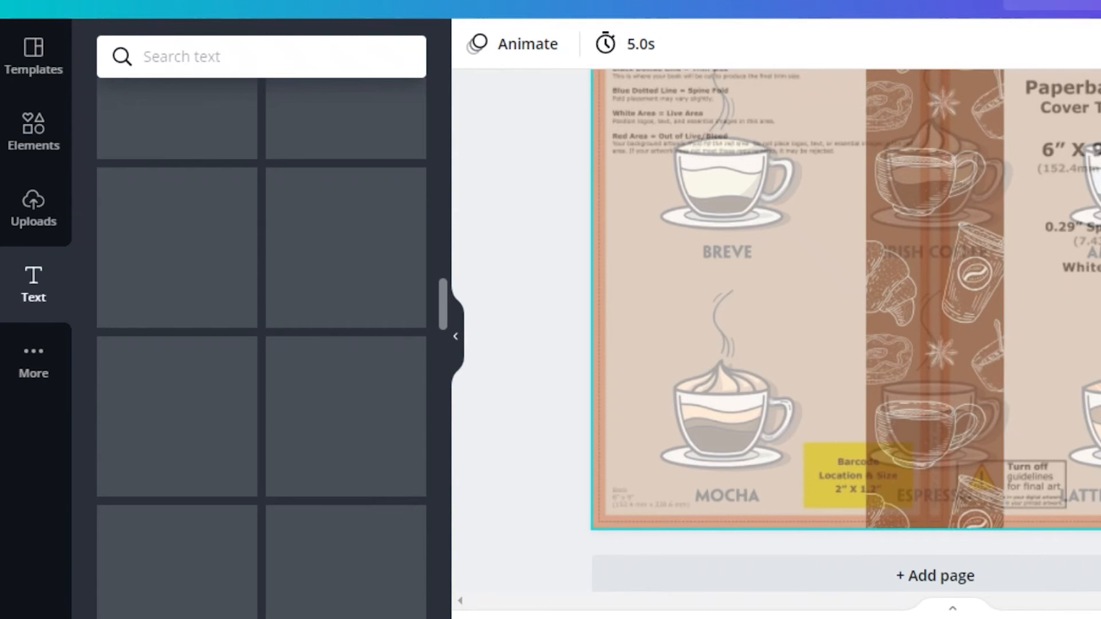
pyautogui.scroll(2, 845, 331)
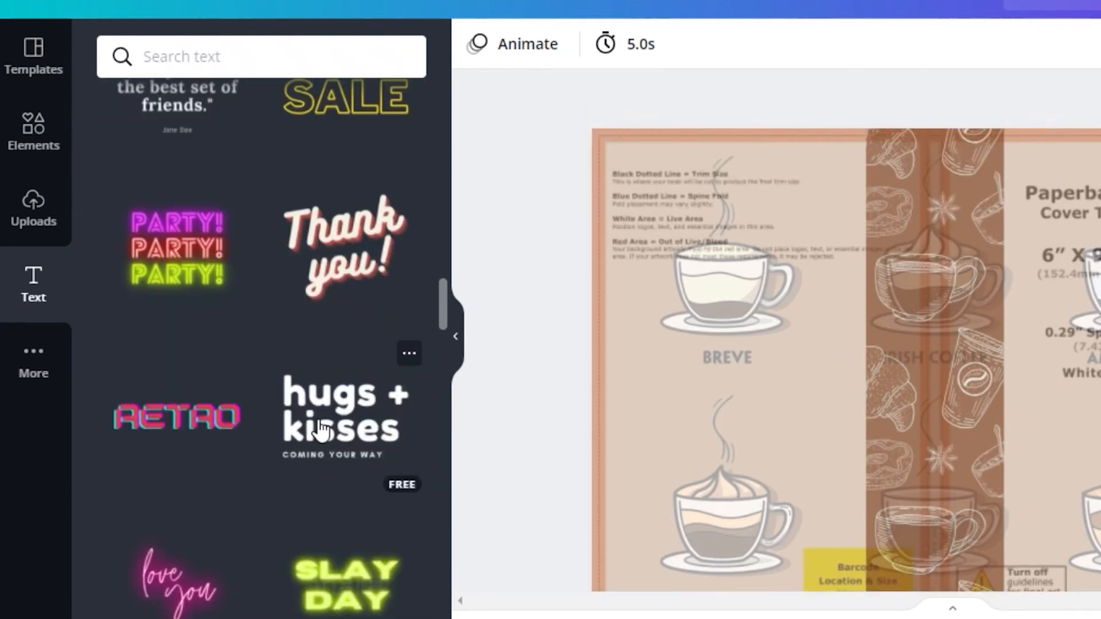
pyautogui.scroll(-5, 165, 483)
pyautogui.scroll(3, 178, 474)
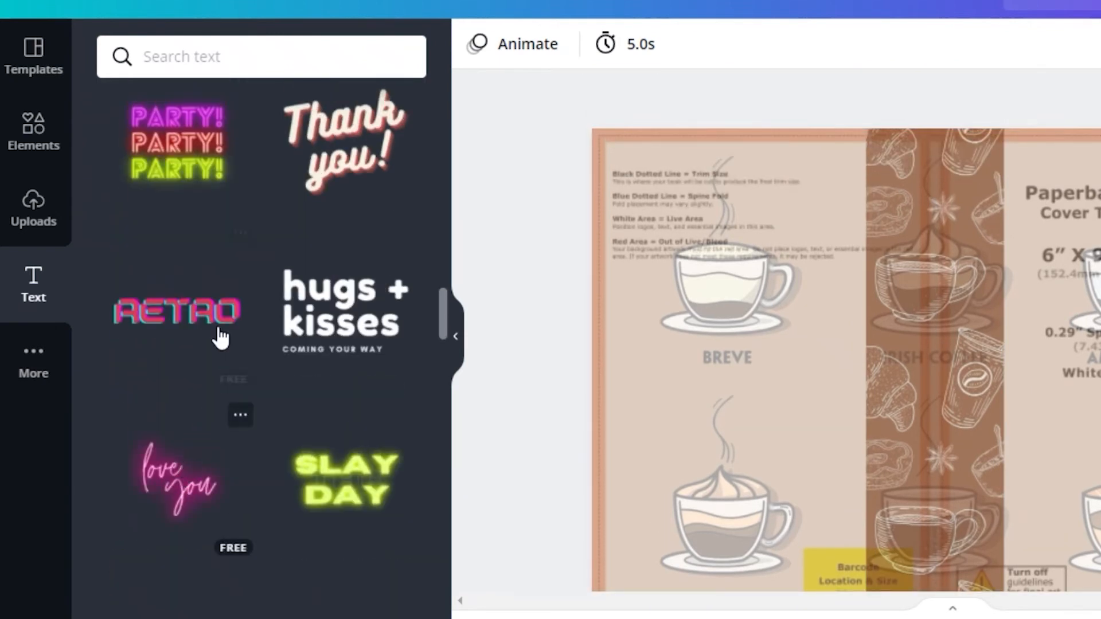
pyautogui.scroll(-4, 217, 329)
pyautogui.scroll(-5, 244, 339)
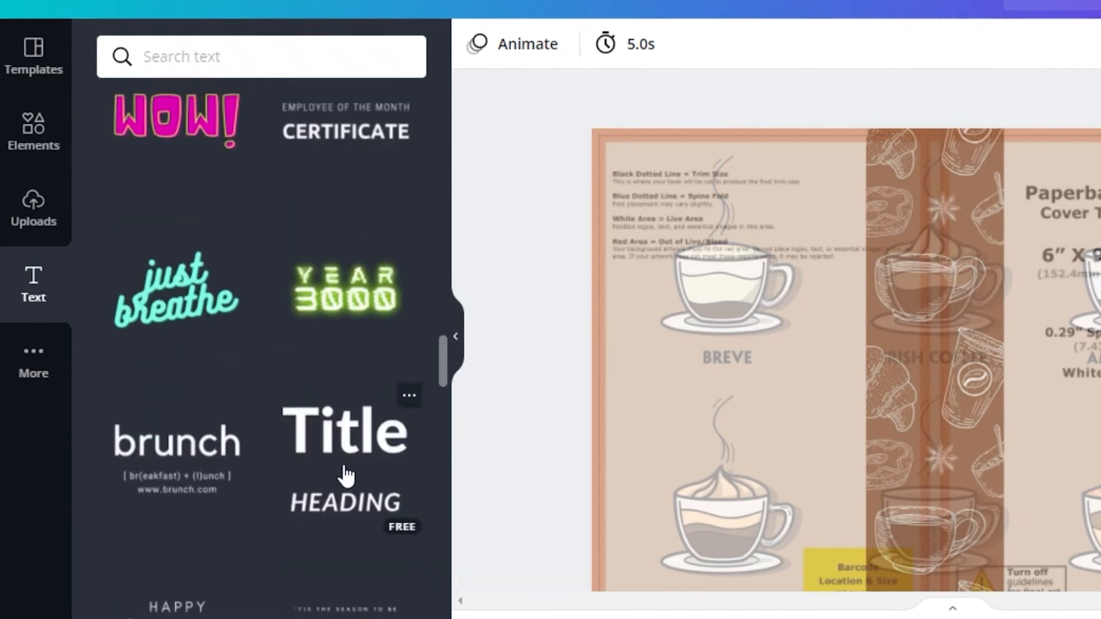
pyautogui.scroll(-8, 346, 434)
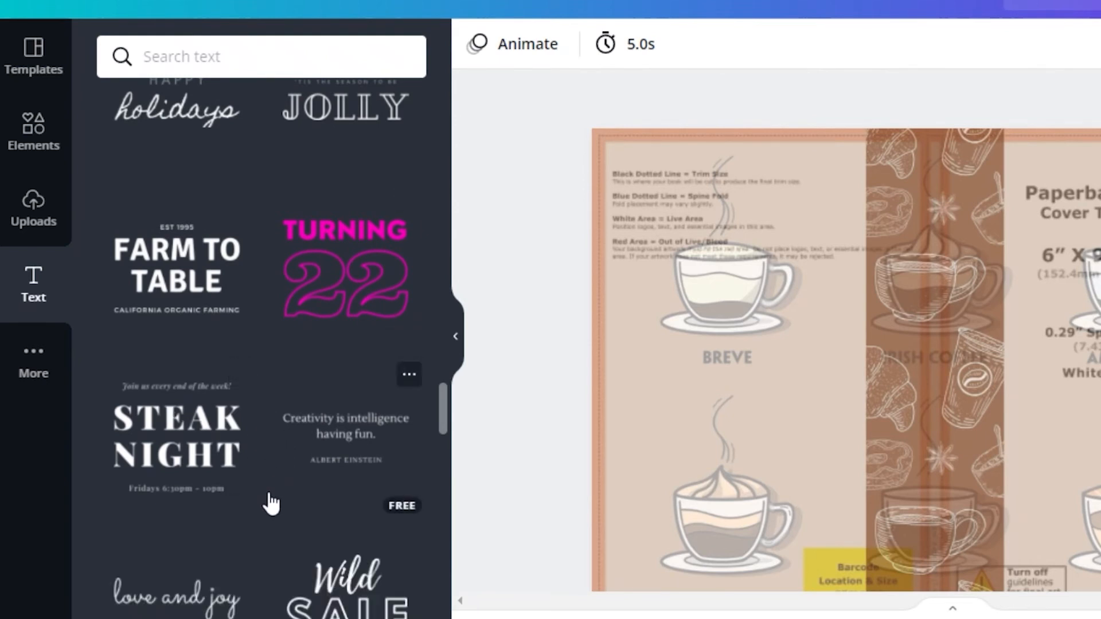
pyautogui.scroll(-2, 275, 500)
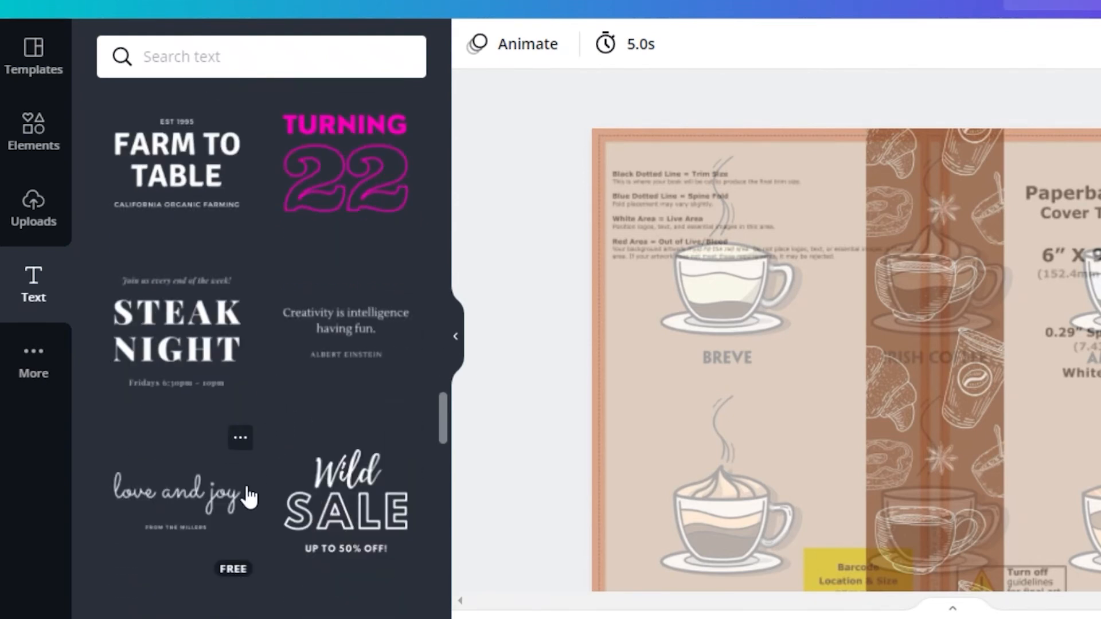
pyautogui.scroll(-5, 245, 498)
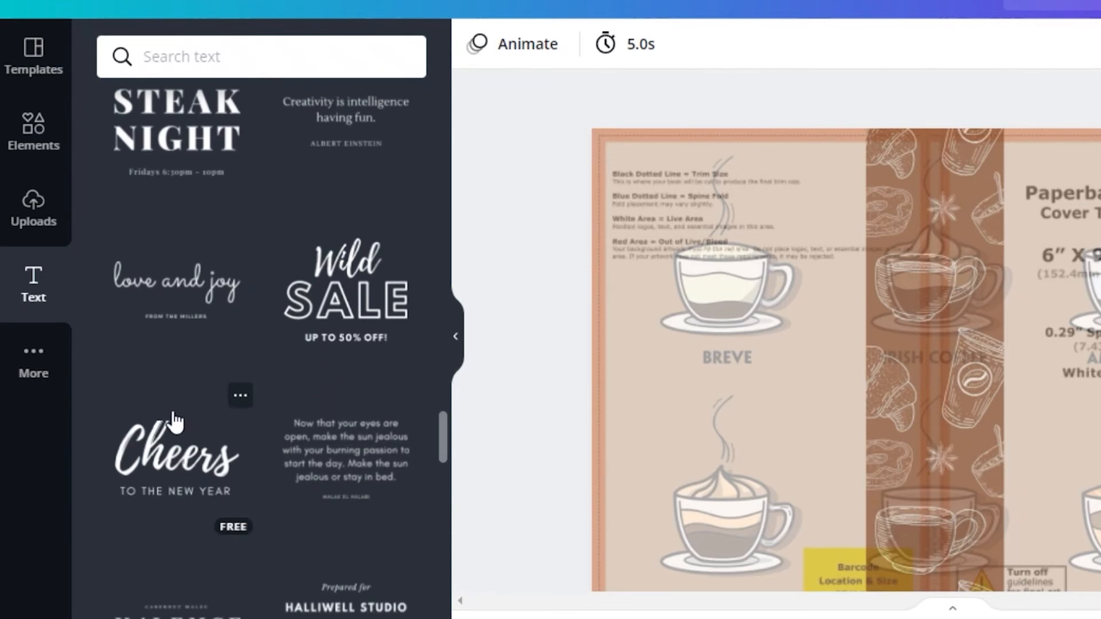
pyautogui.scroll(4, 166, 421)
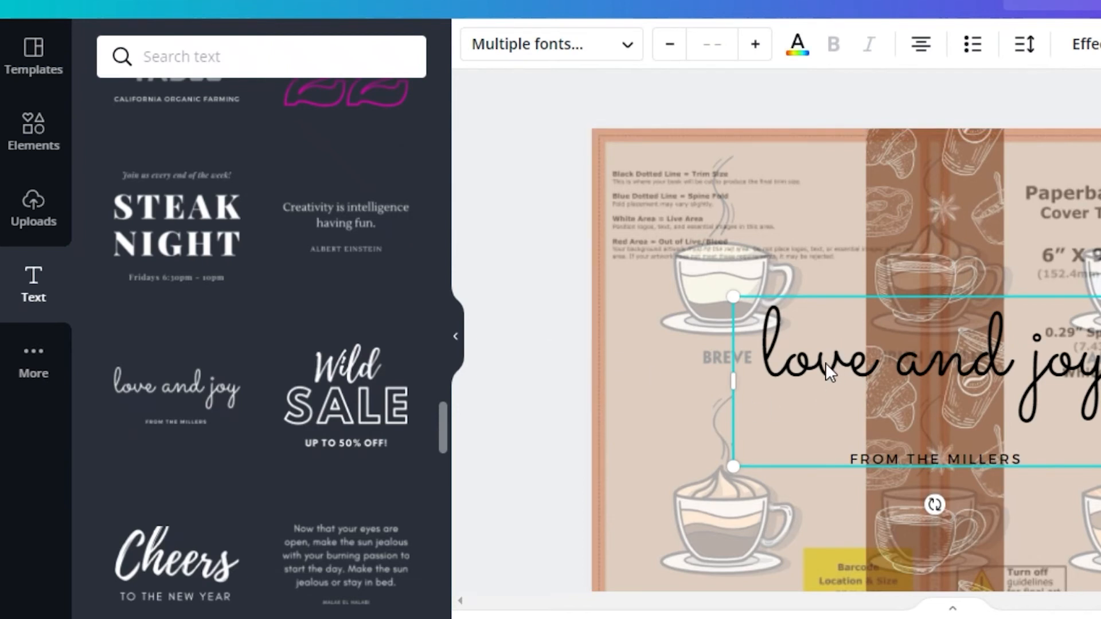
# - Replace the script line with "NOTE BOOK" and delete the small subtitle line beneath it
pyautogui.doubleClick(826, 363)
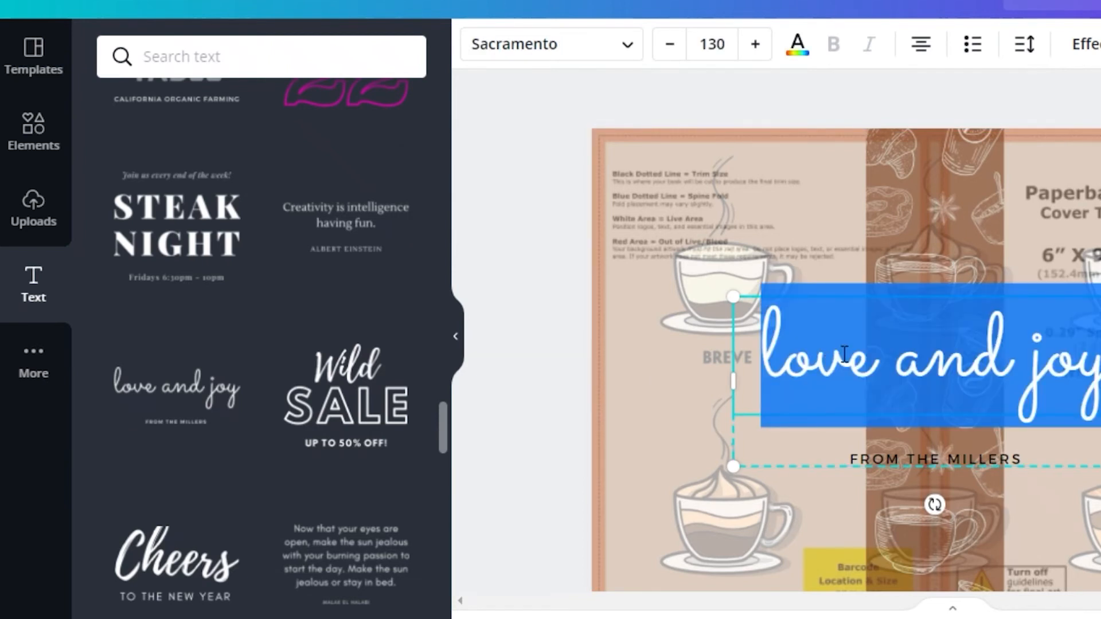
pyautogui.write('NOTE BOOK')
pyautogui.click(934, 498)
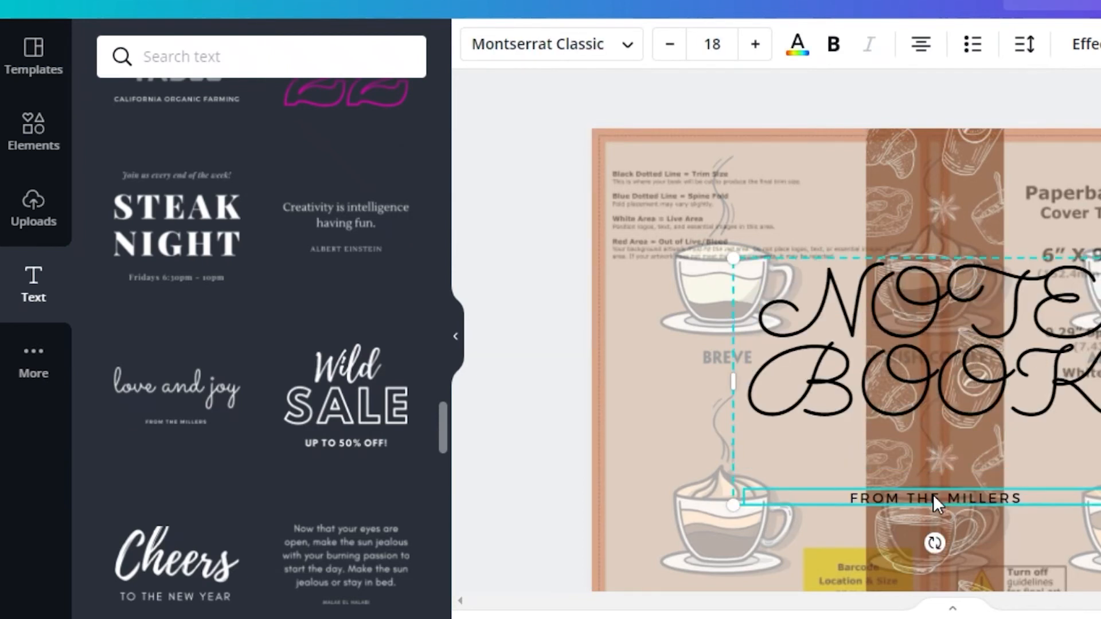
pyautogui.press('Delete')
# - Shrink the "NOTE BOOK" title to font size 45.5 and move it to the upper part of the front cover
pyautogui.moveTo(1064, 447); pyautogui.dragTo(874, 327)
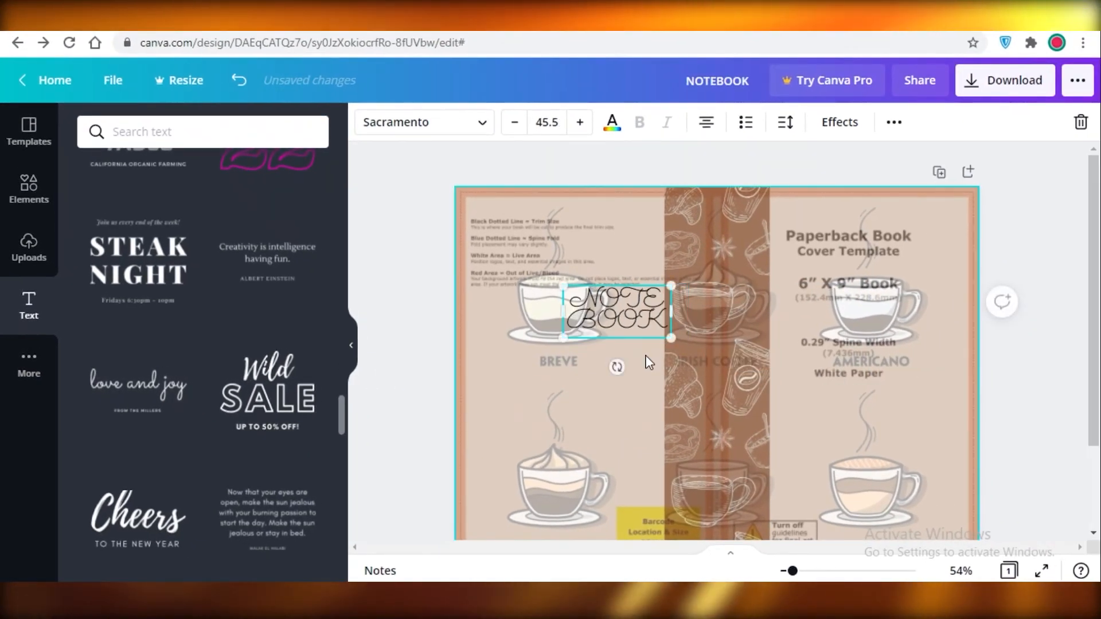
pyautogui.moveTo(637, 306); pyautogui.dragTo(866, 245)
pyautogui.scroll(-1, 1070, 391)
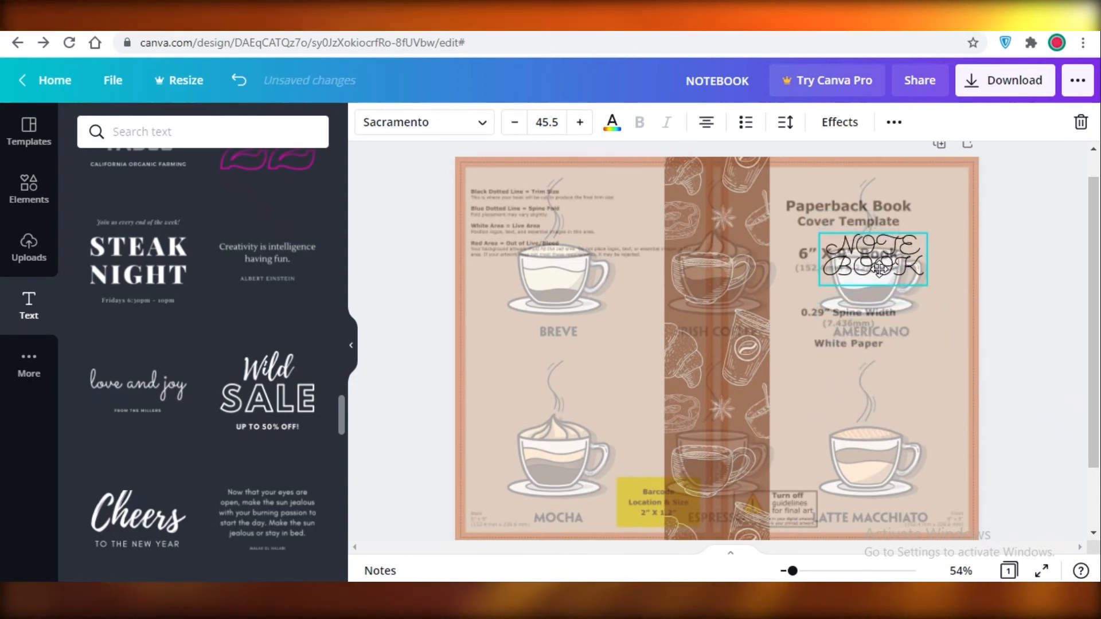
pyautogui.rightClick(880, 235)
pyautogui.click(867, 276)
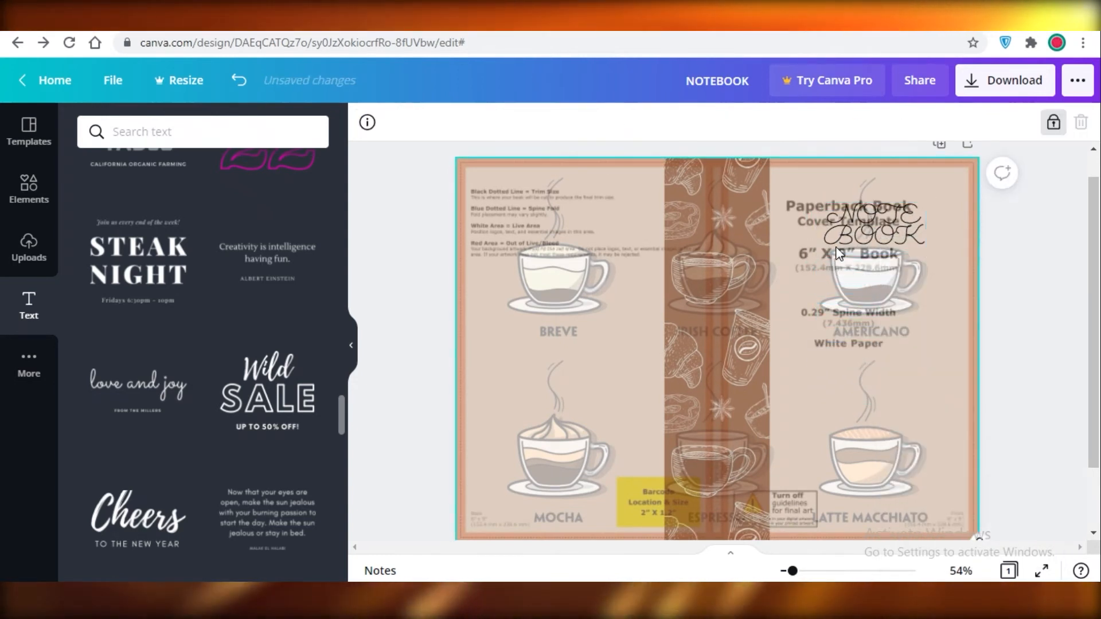
# - Move the script "NOTE BOOK" title slightly lower on the front cover, and delete it
pyautogui.click(866, 242)
pyautogui.moveTo(867, 241); pyautogui.dragTo(856, 253)
pyautogui.doubleClick(840, 258)
pyautogui.rightClick(847, 251)
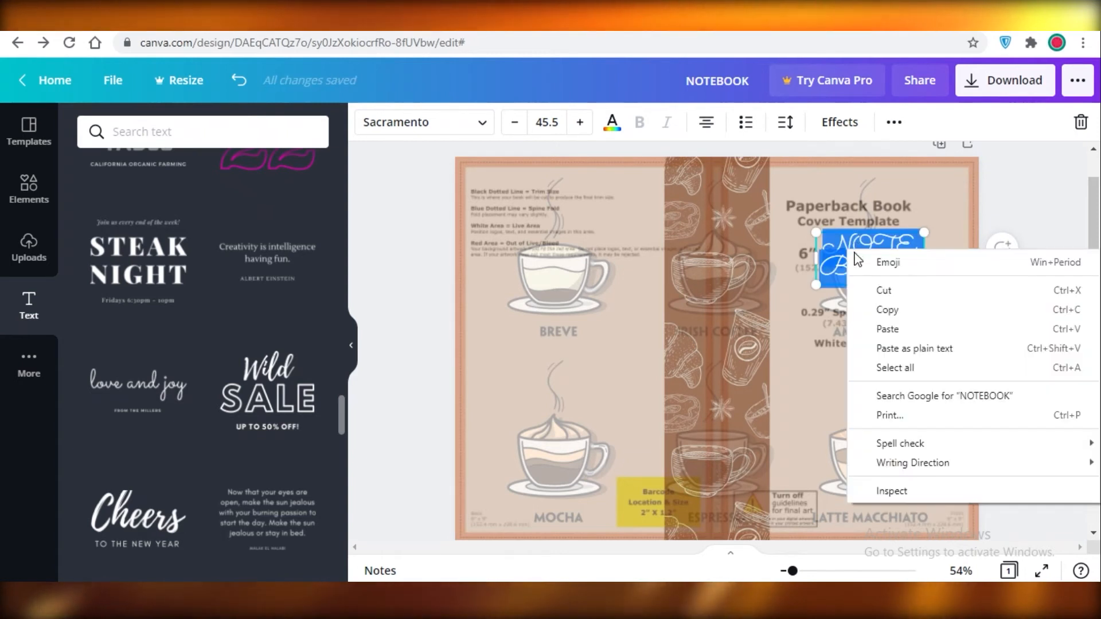
pyautogui.click(1078, 125)
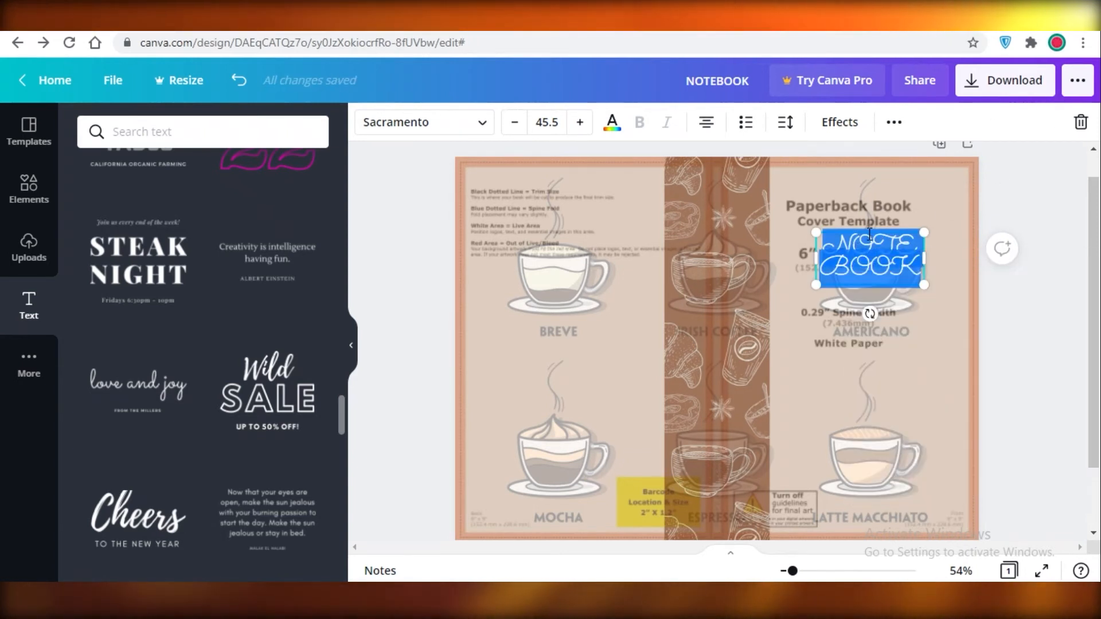
pyautogui.click(1078, 125)
# - Browse the font combinations, add the bold "COMPLETION" text design and replace its wording with "NOTEBOOK"
pyautogui.scroll(-5, 138, 401)
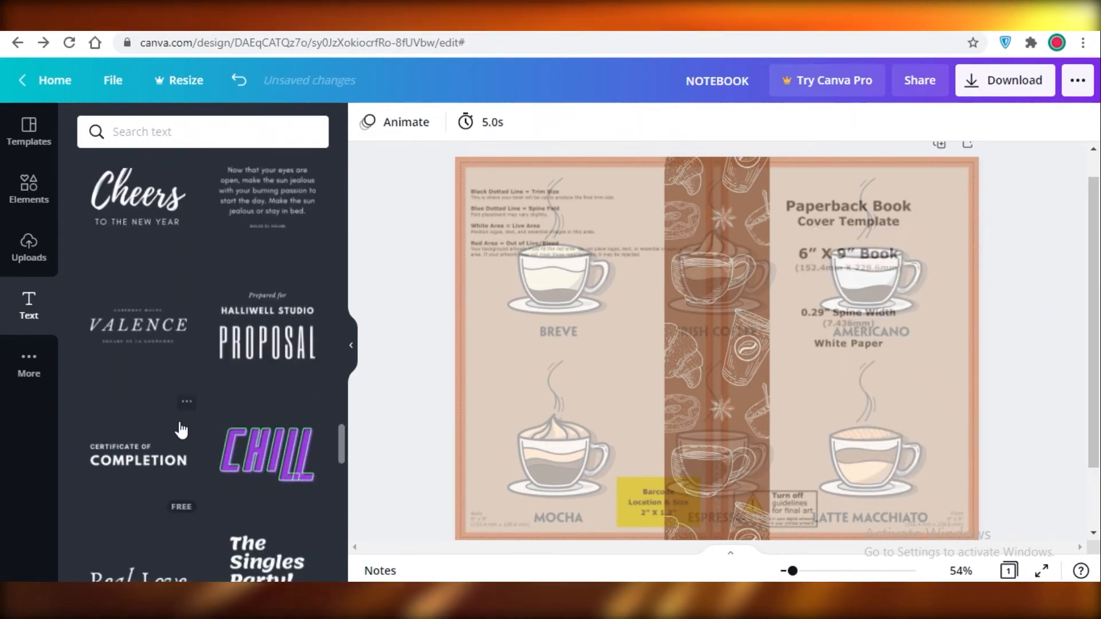
pyautogui.scroll(-5, 181, 430)
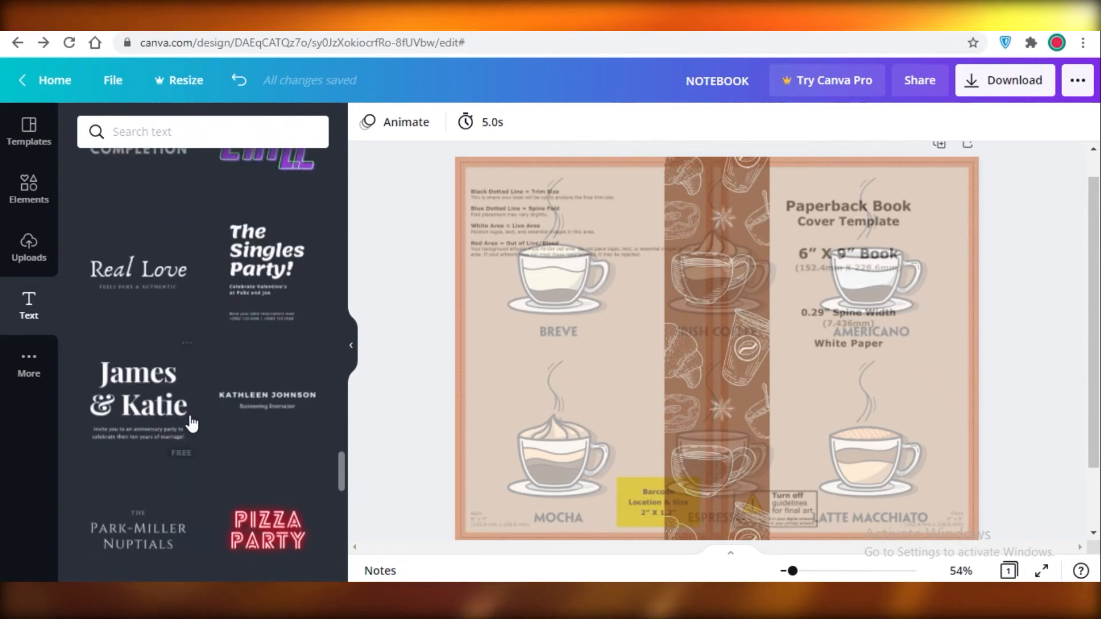
pyautogui.scroll(-3, 143, 339)
pyautogui.scroll(-3, 149, 413)
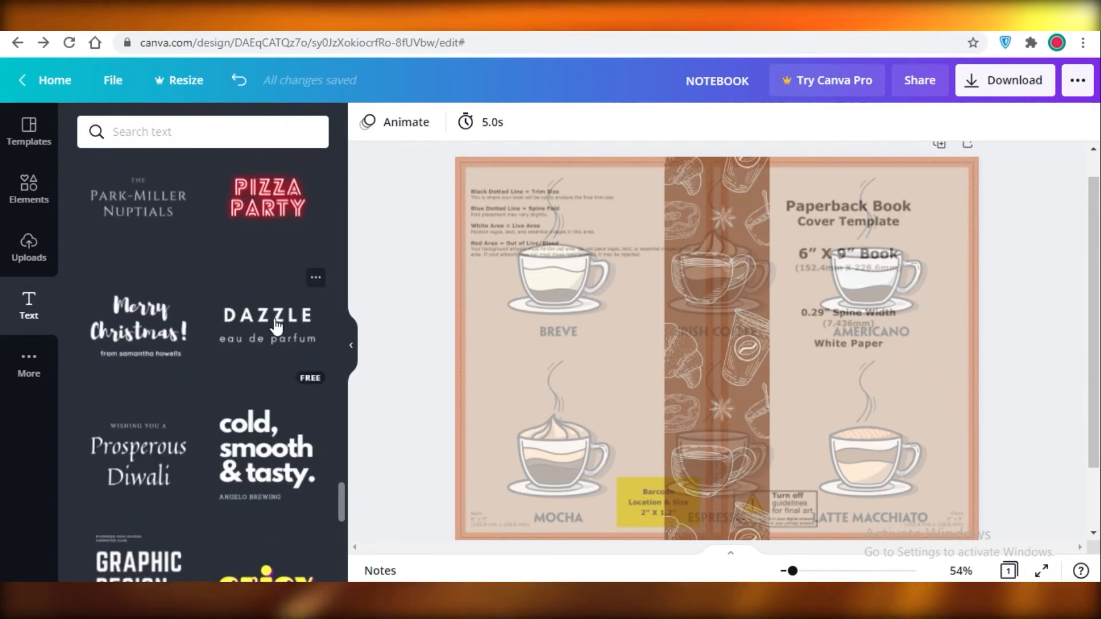
pyautogui.scroll(-3, 276, 325)
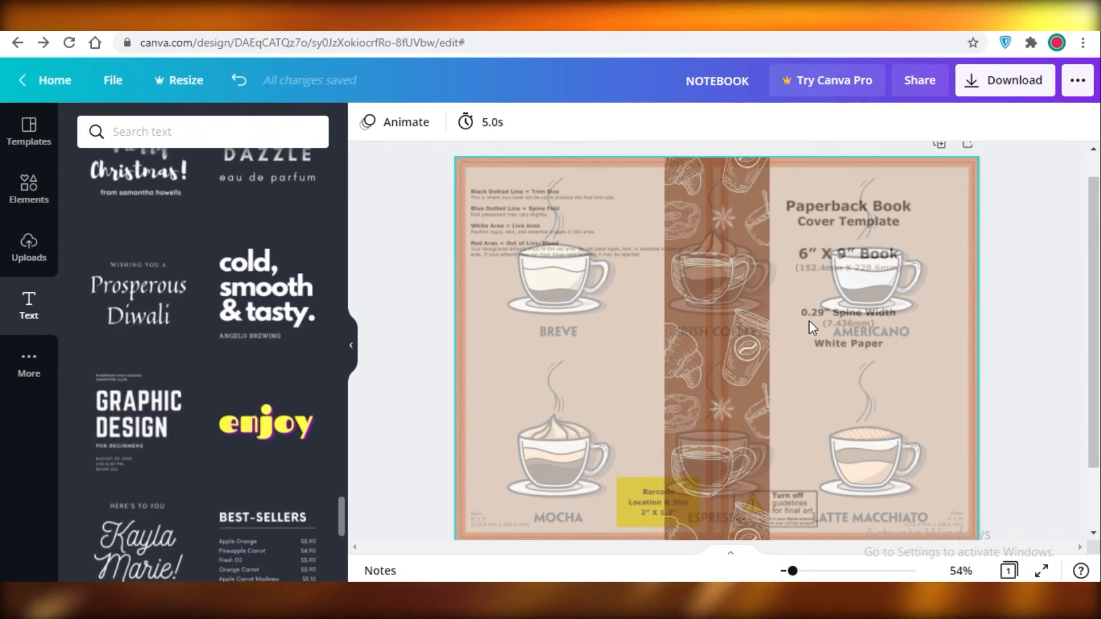
pyautogui.scroll(-4, 275, 424)
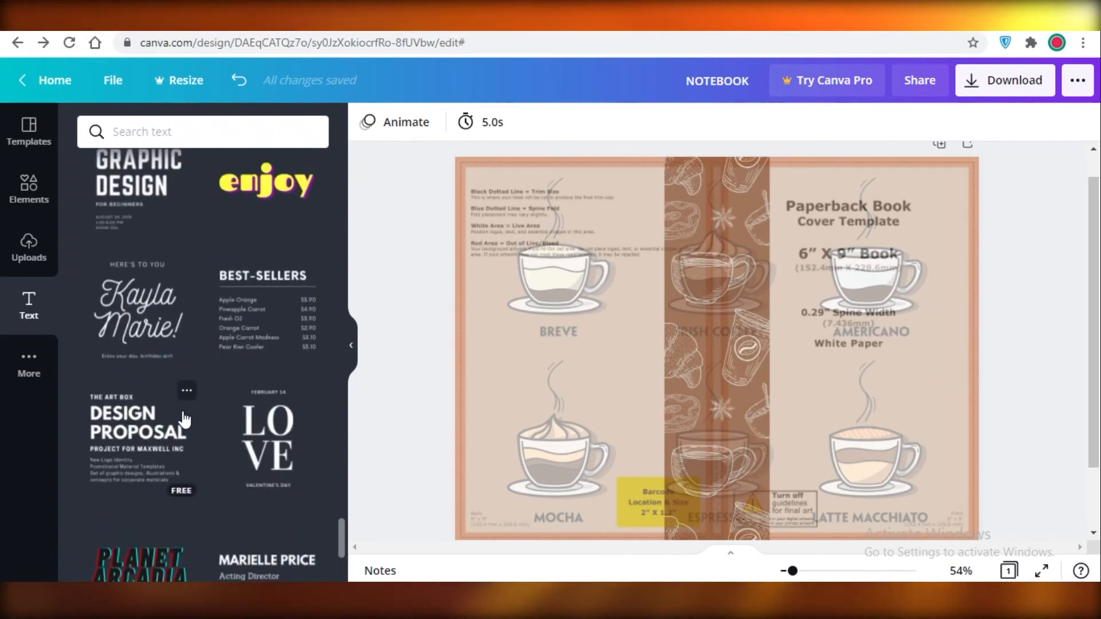
pyautogui.scroll(-6, 184, 420)
pyautogui.scroll(2, 248, 322)
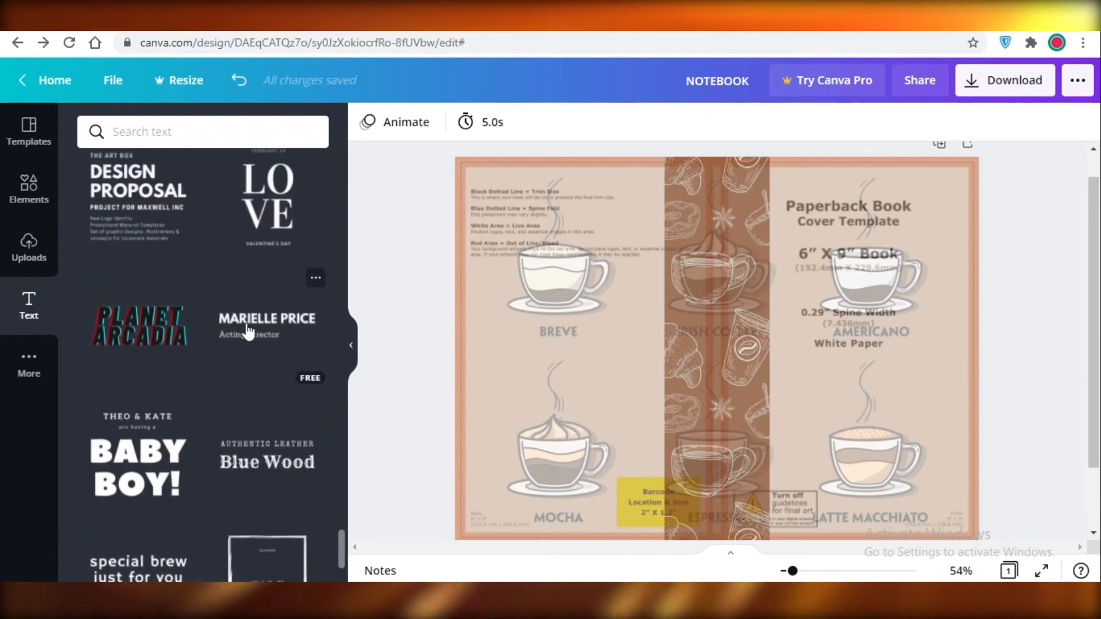
pyautogui.scroll(-7, 248, 331)
pyautogui.scroll(-3, 192, 366)
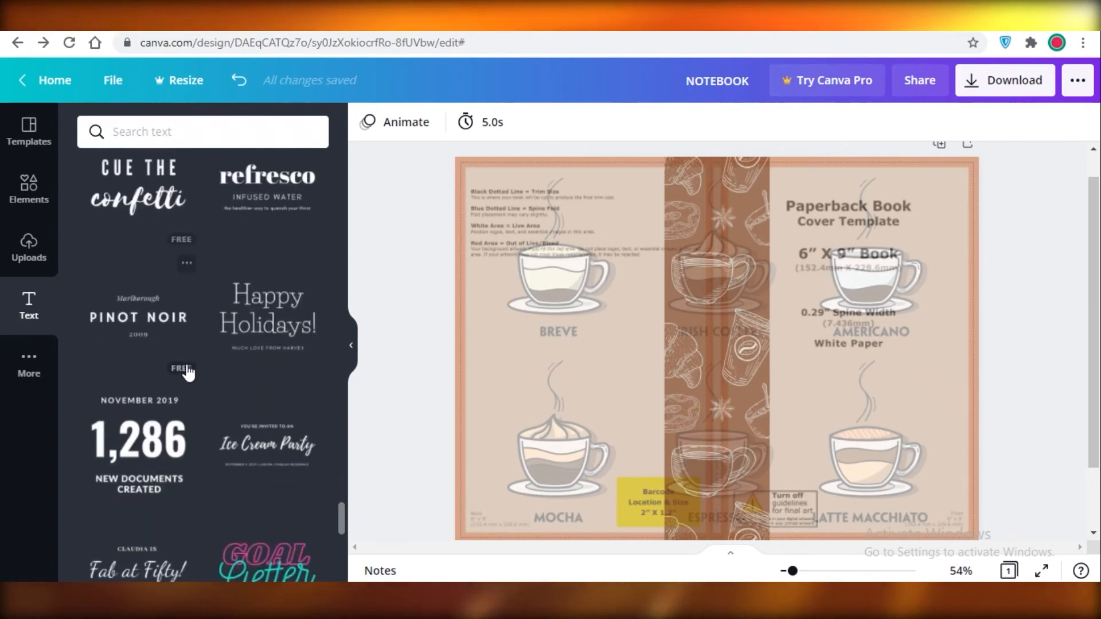
pyautogui.scroll(-3, 188, 373)
pyautogui.rightClick(186, 366)
pyautogui.scroll(-2, 149, 430)
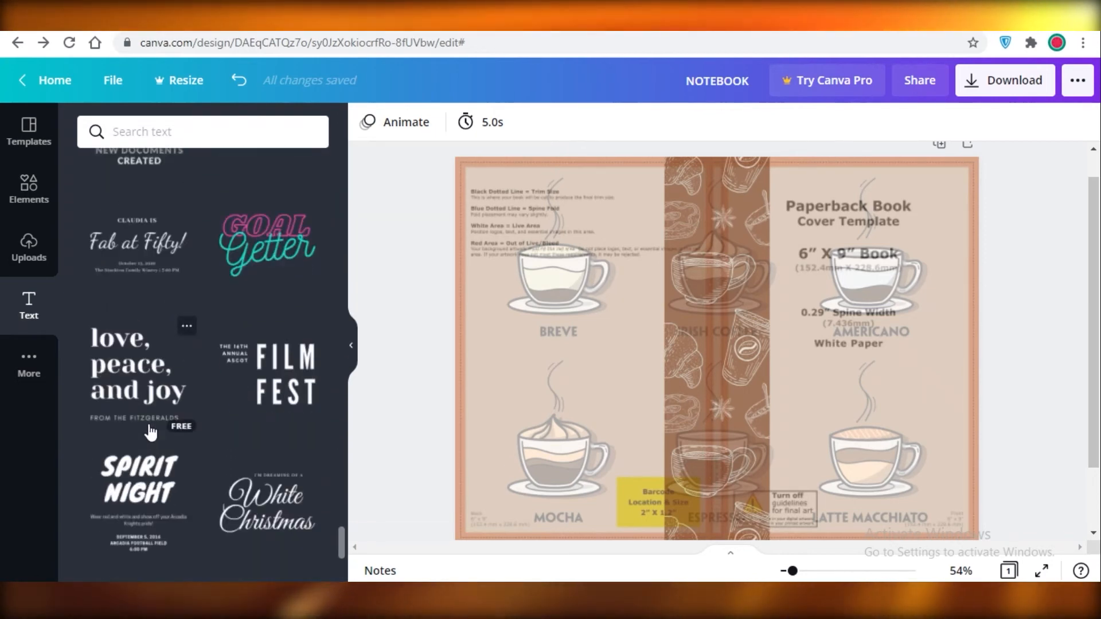
pyautogui.scroll(-4, 275, 358)
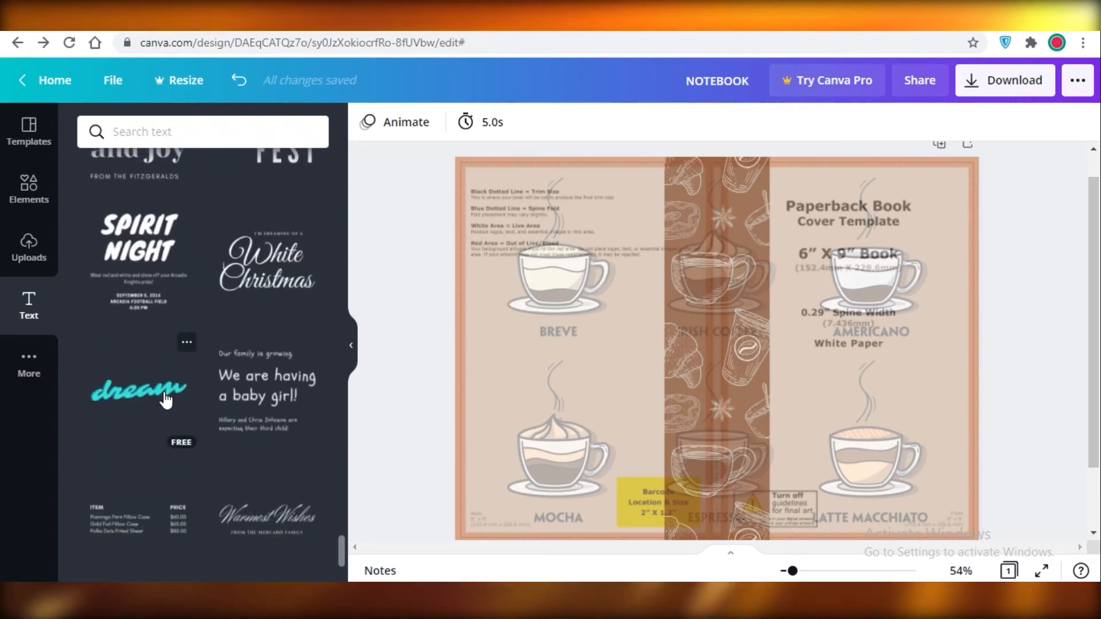
pyautogui.scroll(-3, 165, 400)
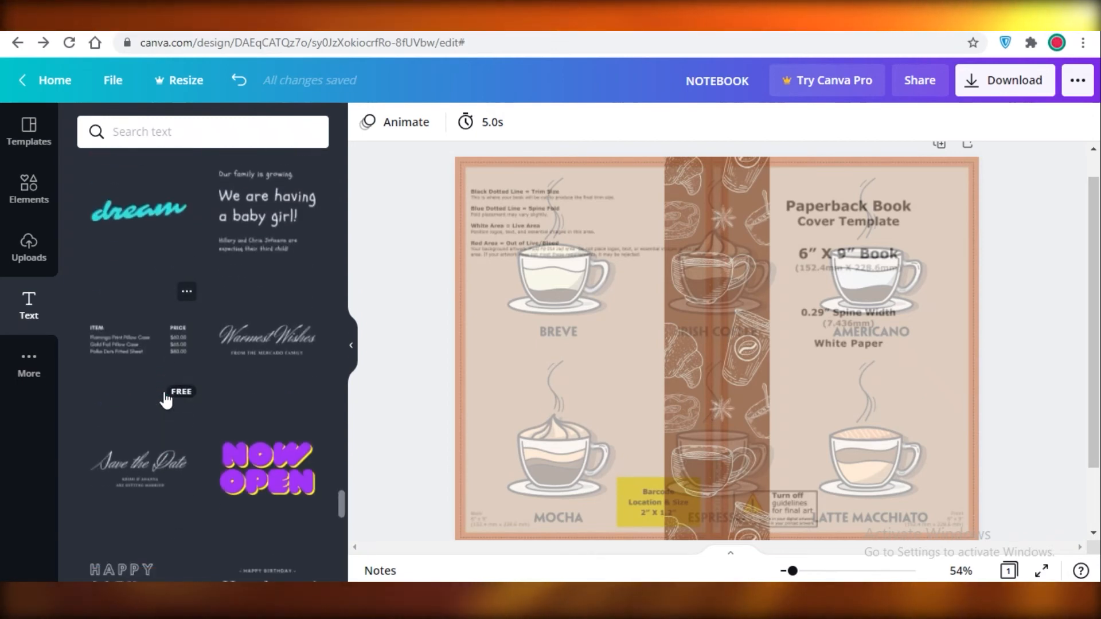
pyautogui.scroll(-4, 166, 399)
pyautogui.moveTo(150, 422)
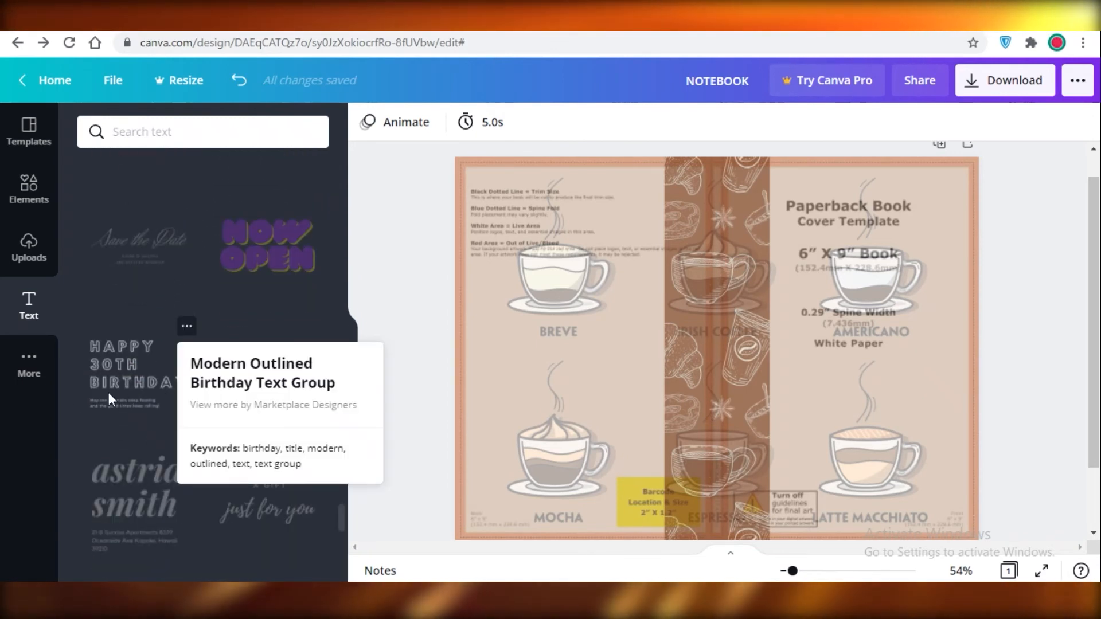
pyautogui.scroll(-2, 186, 444)
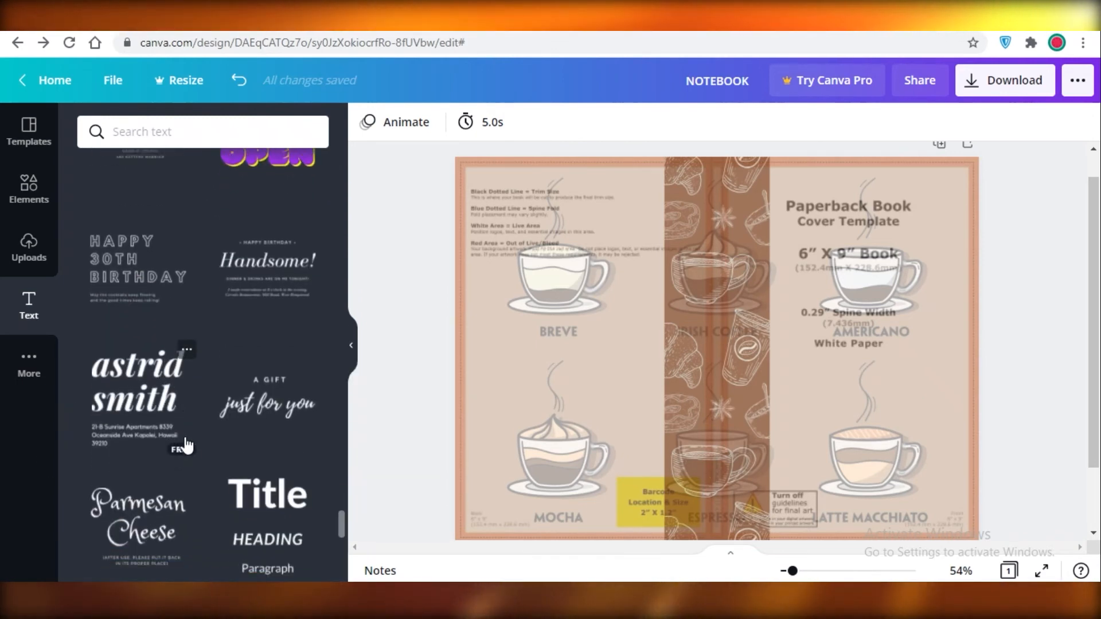
pyautogui.scroll(-7, 186, 444)
pyautogui.scroll(-3, 233, 423)
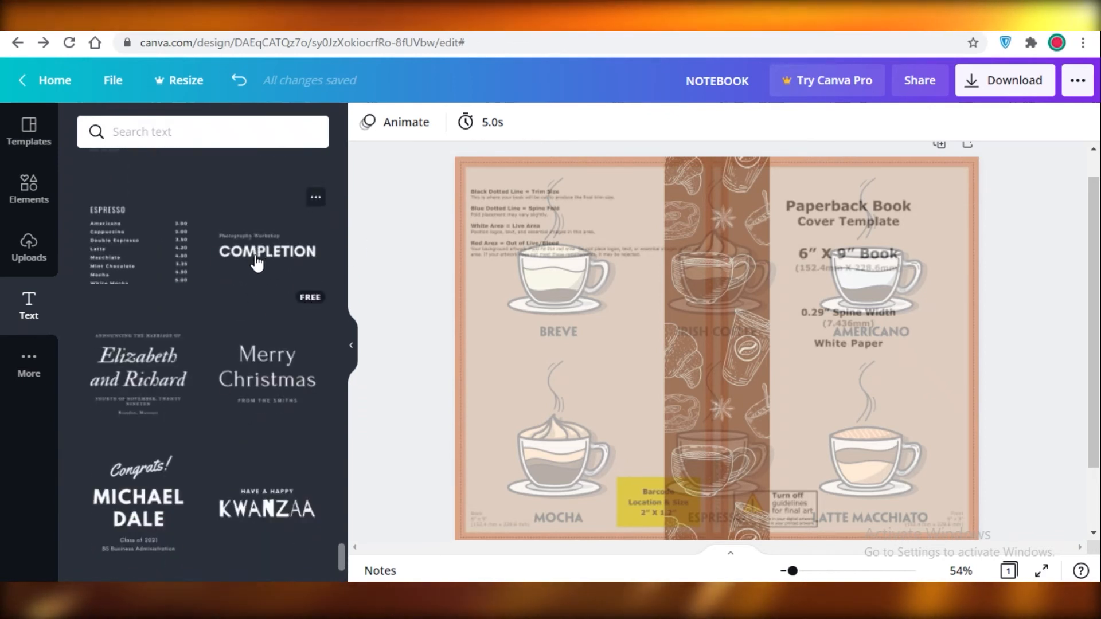
pyautogui.write('NOTEBOOK')
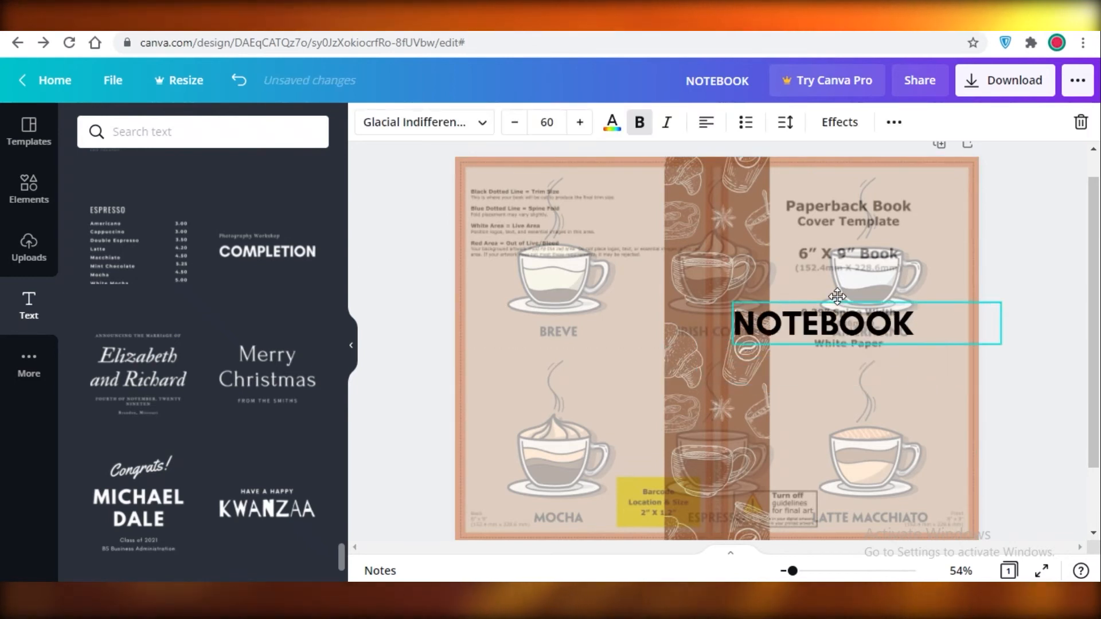
# - Shrink the "NOTEBOOK" title to font size 42.9 and place it over the Americano cup on the front cover
pyautogui.moveTo(813, 313); pyautogui.dragTo(856, 265)
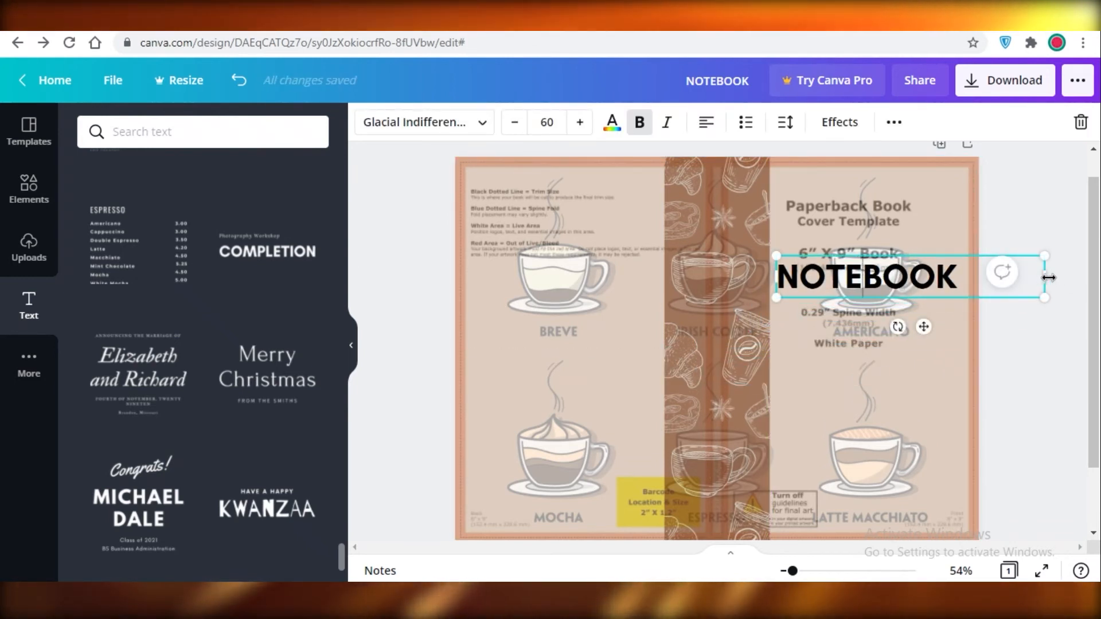
pyautogui.moveTo(974, 278); pyautogui.dragTo(915, 277)
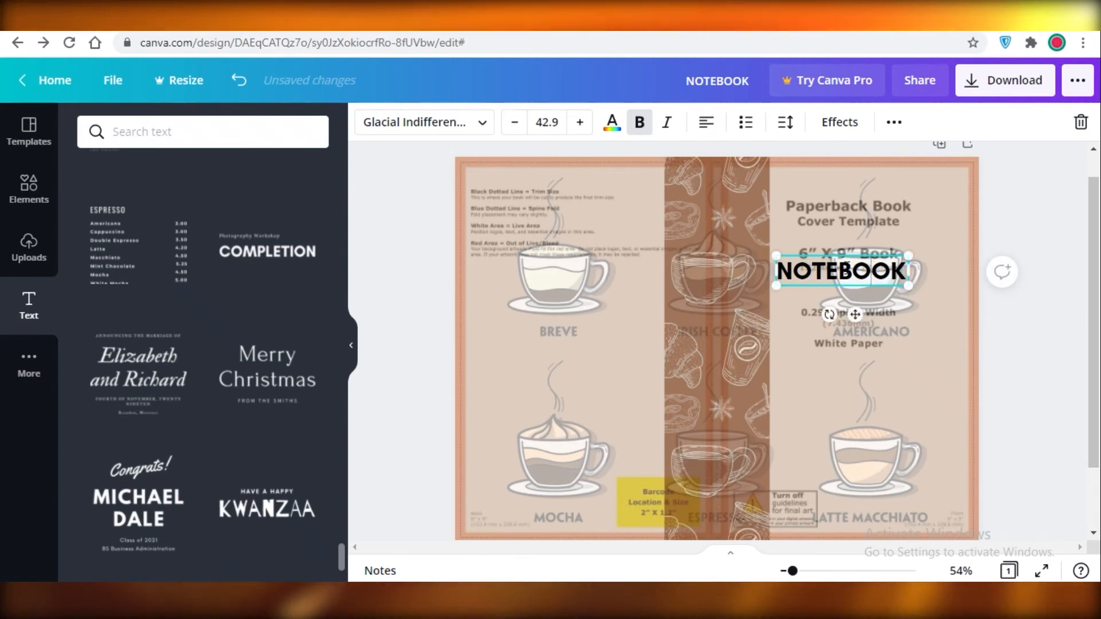
pyautogui.moveTo(855, 314); pyautogui.dragTo(872, 314)
pyautogui.moveTo(885, 311); pyautogui.dragTo(890, 308)
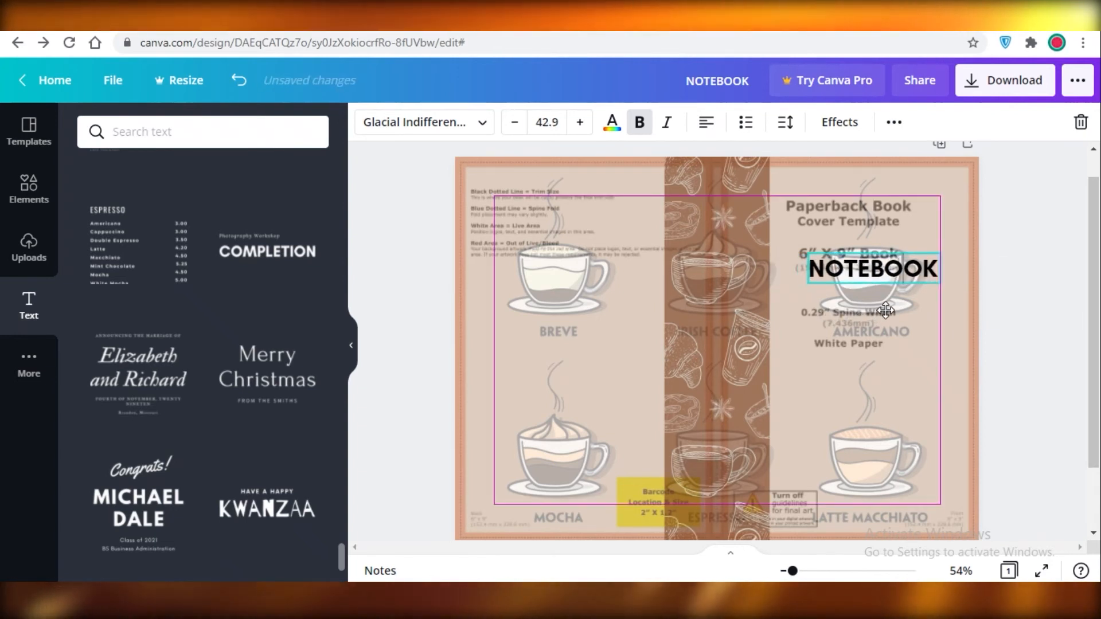
pyautogui.click(1020, 393)
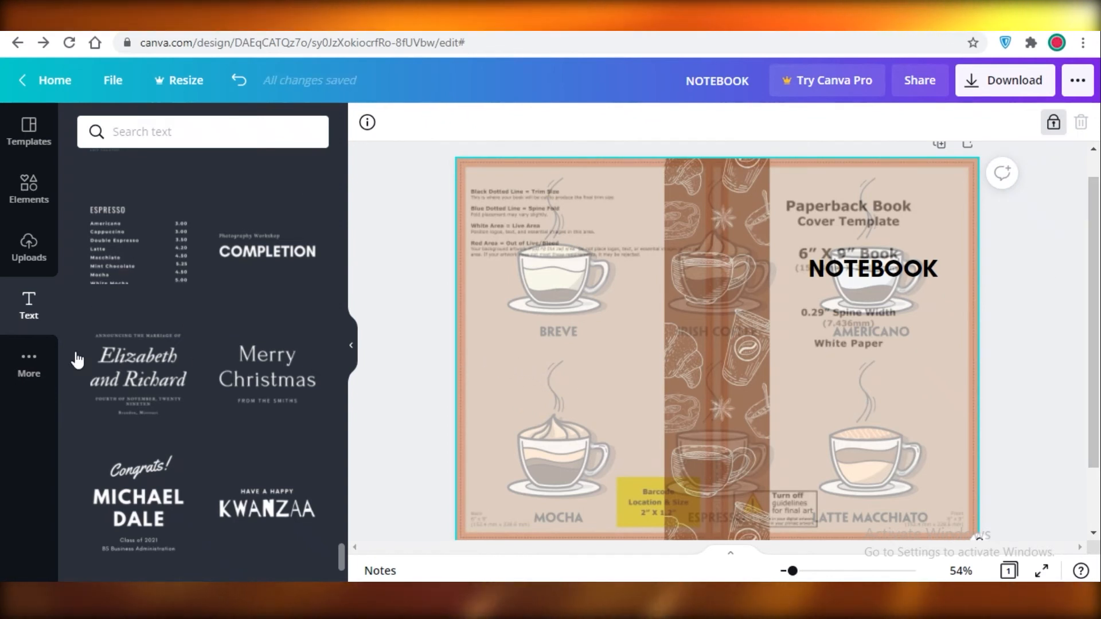
# - Add a straight black line and stand it vertically along the middle of the spine, spanning the full page height
pyautogui.click(33, 202)
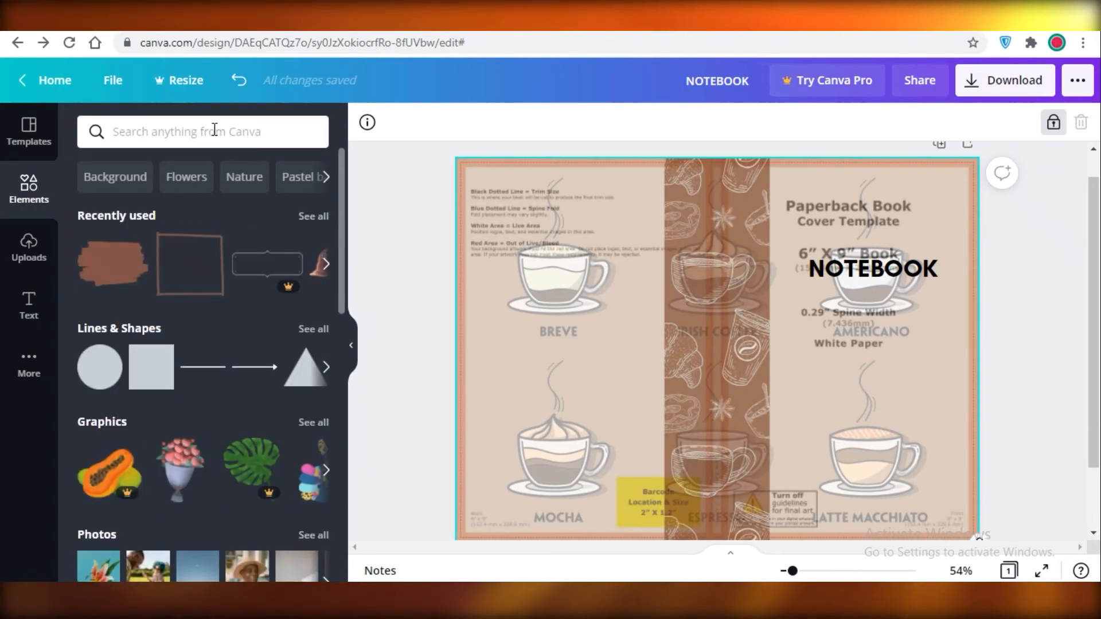
pyautogui.click(208, 369)
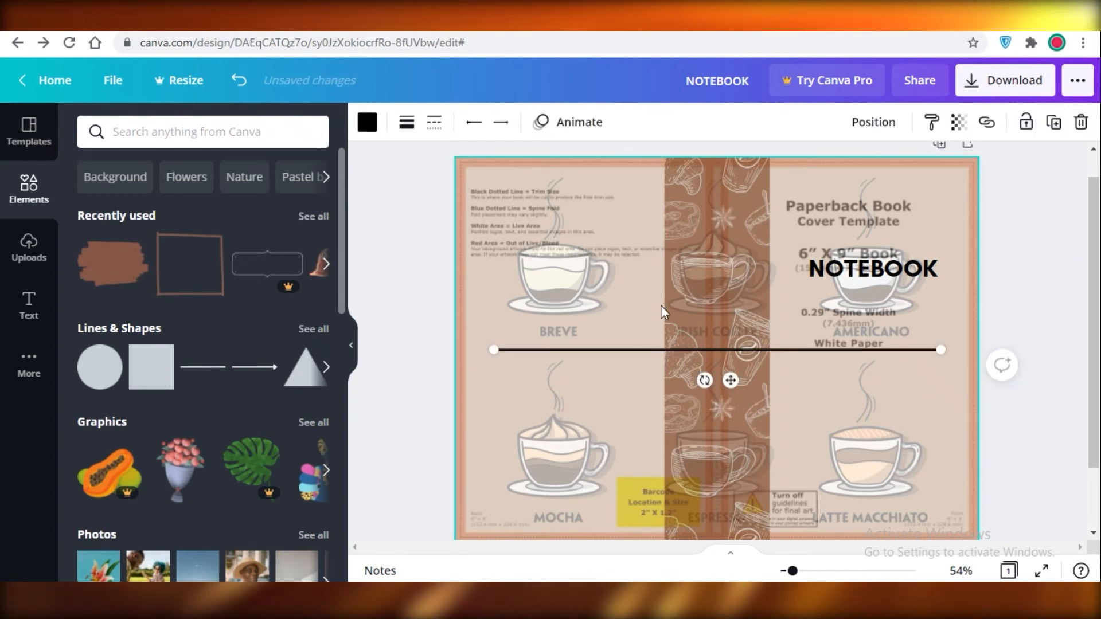
pyautogui.moveTo(940, 349); pyautogui.dragTo(722, 154)
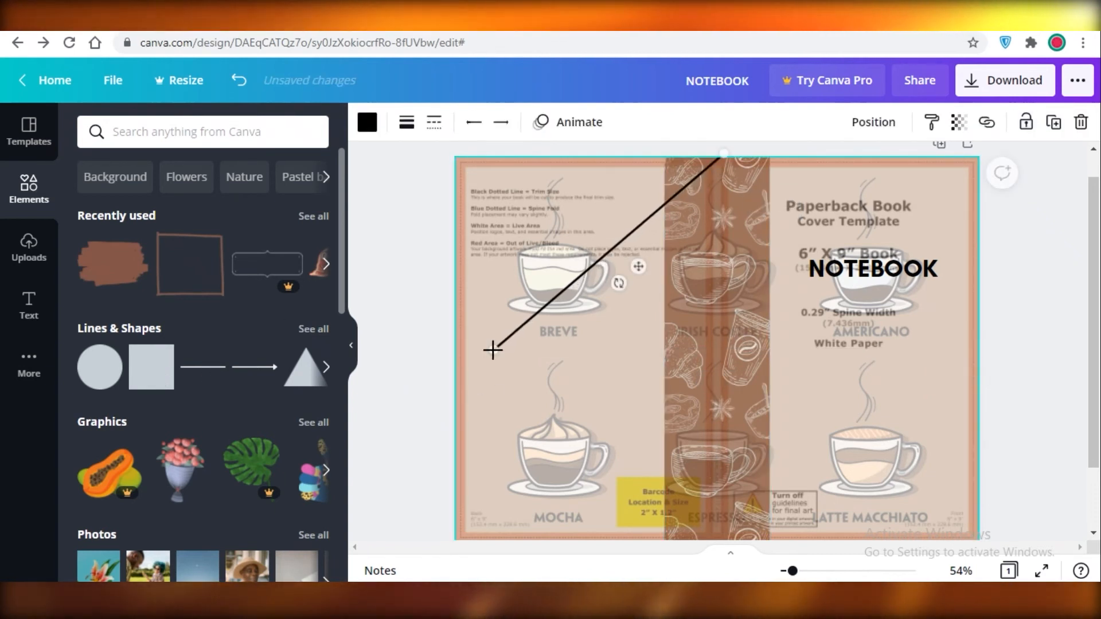
pyautogui.moveTo(492, 350); pyautogui.dragTo(718, 539)
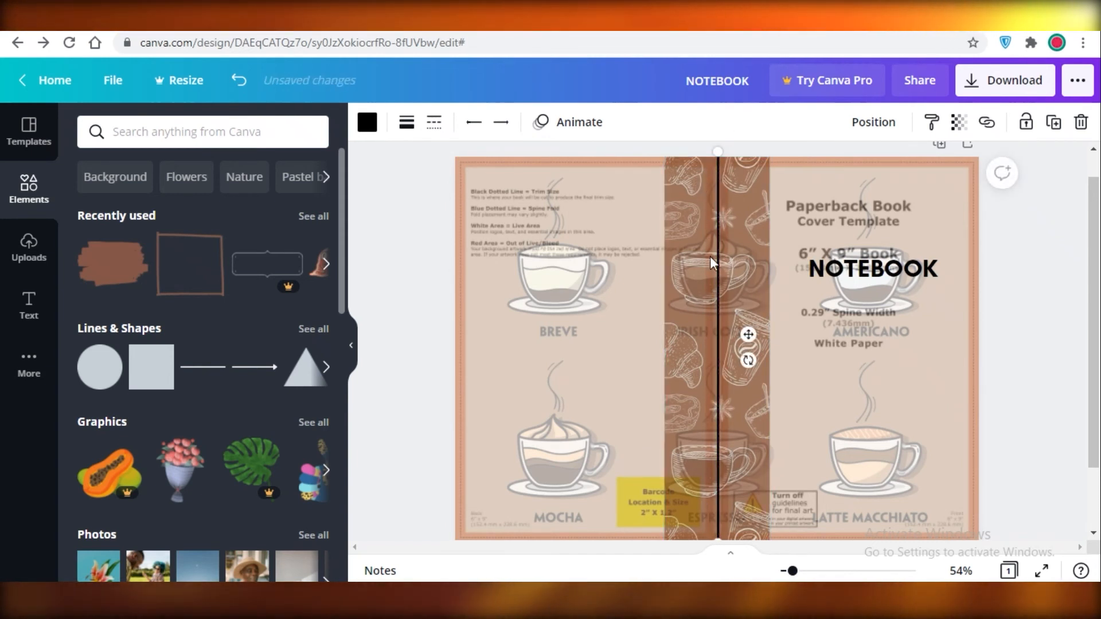
# - Set the vertical spine line's weight to 21
pyautogui.click(409, 123)
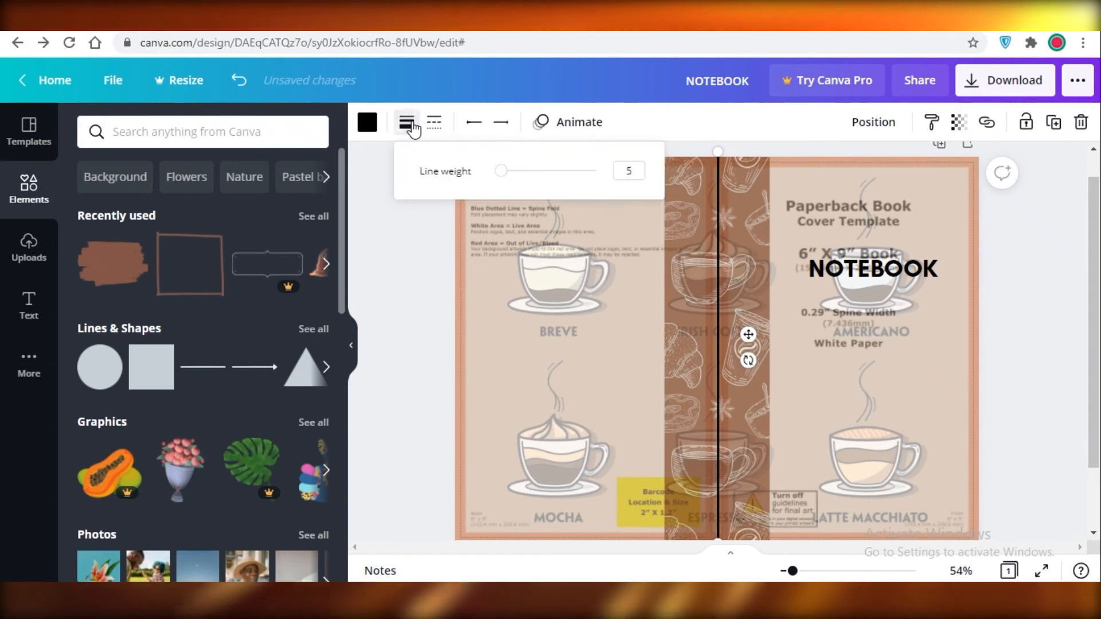
pyautogui.moveTo(506, 173); pyautogui.dragTo(519, 172)
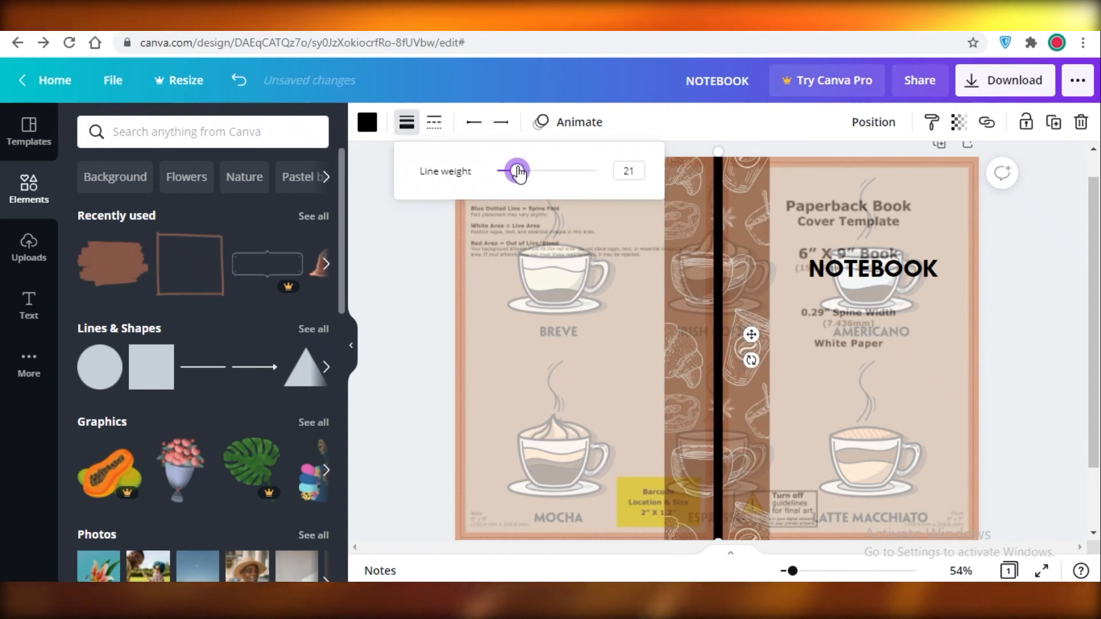
pyautogui.click(749, 330)
pyautogui.click(1020, 282)
# - Extend the spine line's lower end just past the bottom page edge to a length of about 9.6, and check both ends
pyautogui.scroll(-2, 728, 462)
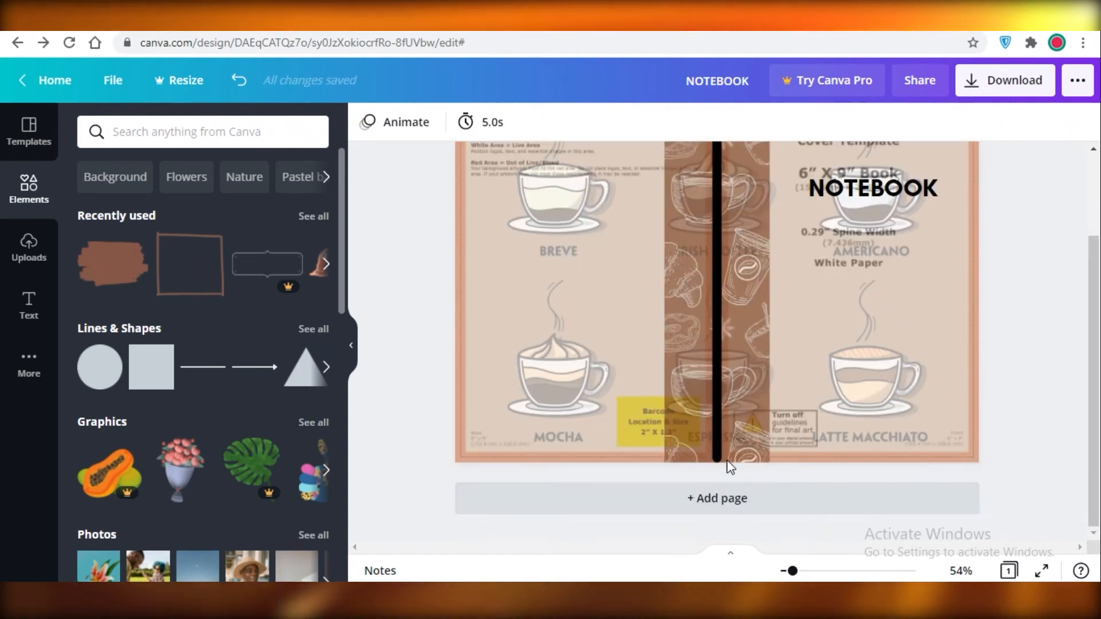
pyautogui.click(717, 456)
pyautogui.moveTo(714, 469); pyautogui.dragTo(715, 471)
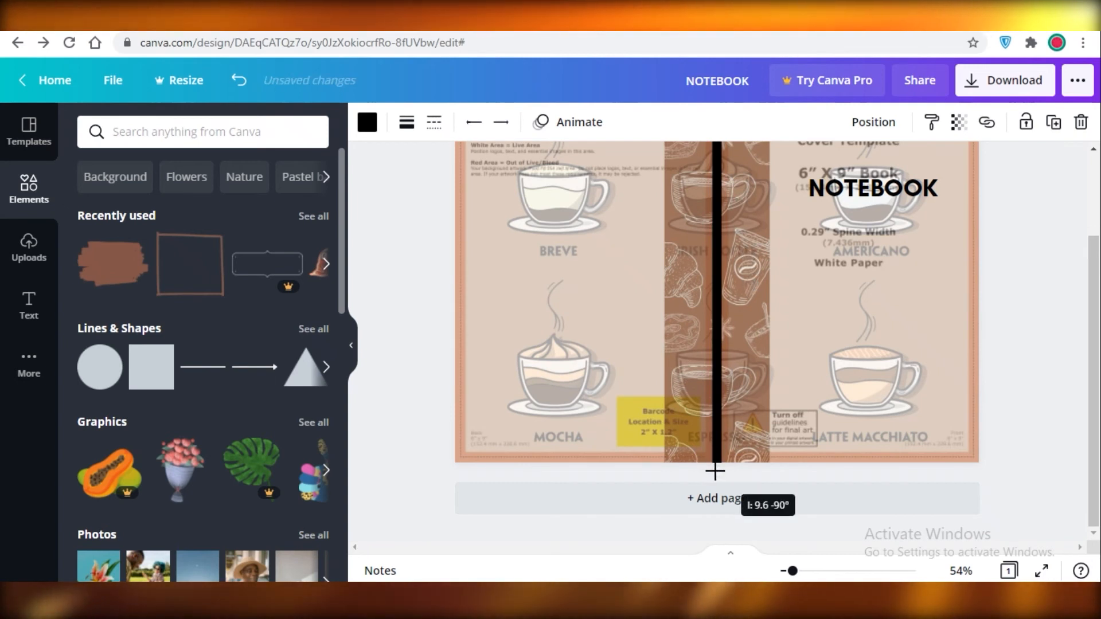
pyautogui.click(1042, 346)
pyautogui.scroll(3, 683, 393)
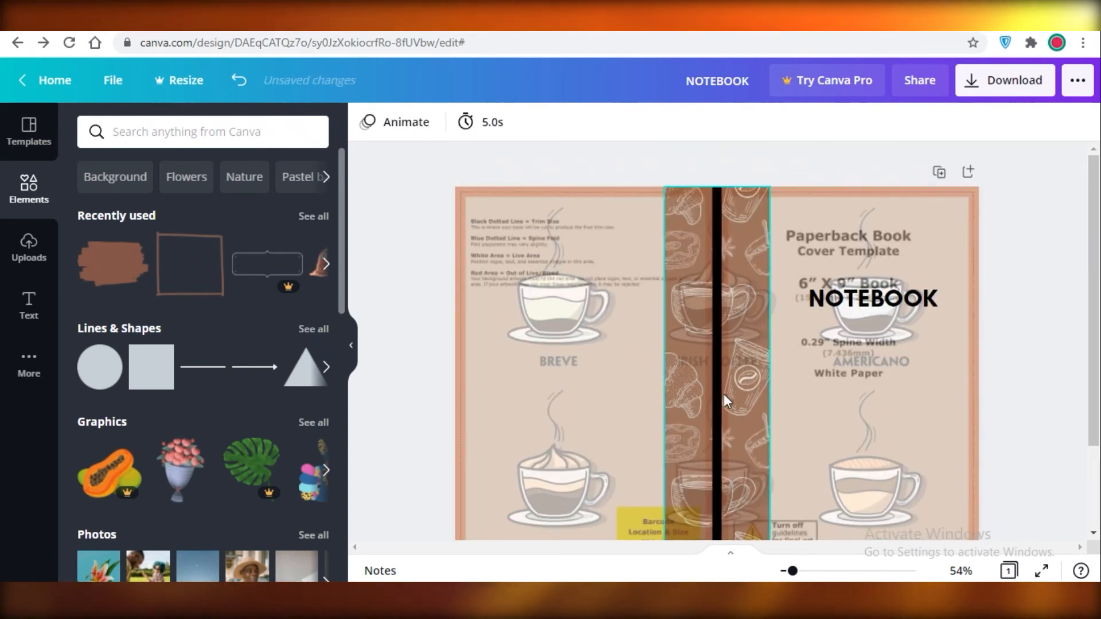
pyautogui.scroll(-3, 725, 399)
pyautogui.scroll(3, 794, 326)
pyautogui.scroll(-3, 746, 271)
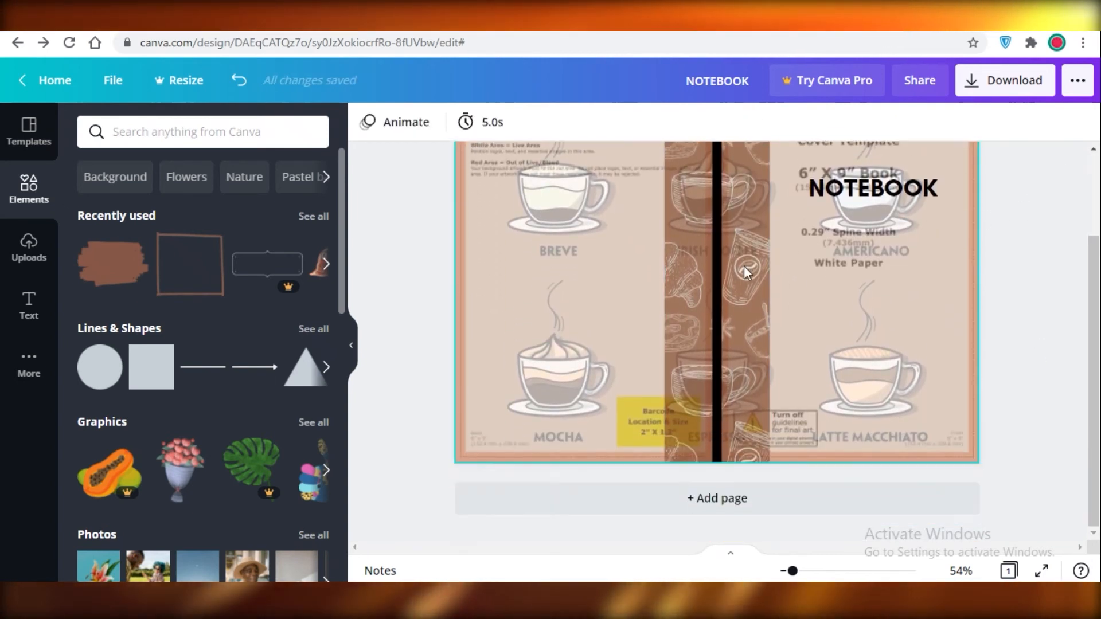
pyautogui.scroll(2, 872, 319)
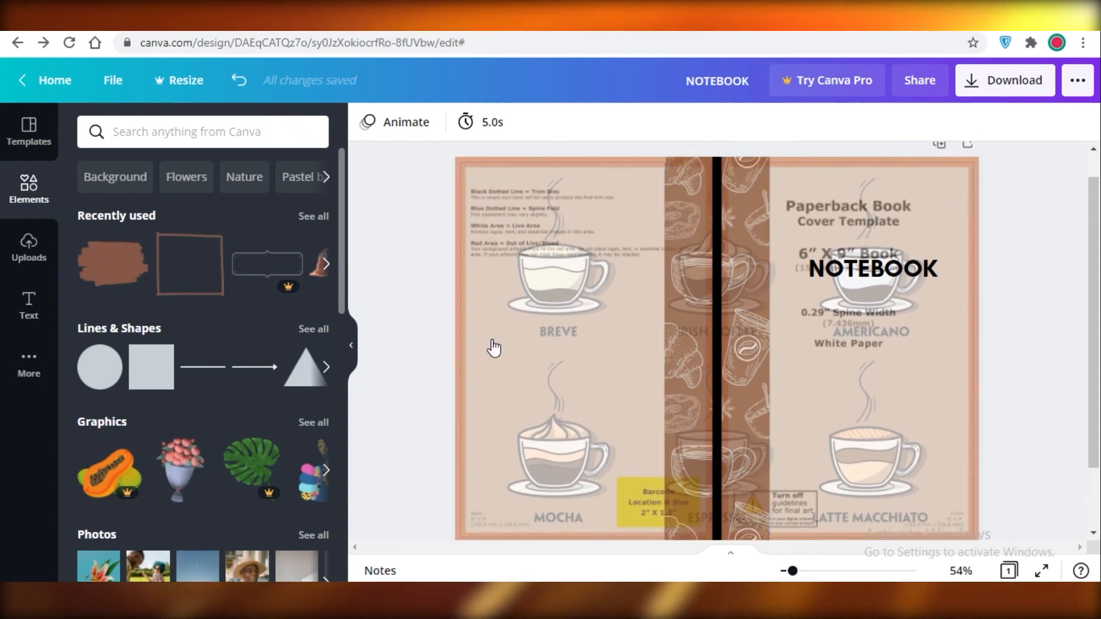
# - Unlock the semi-transparent KDP cover template overlay and delete it from the page
pyautogui.click(761, 353)
pyautogui.click(886, 369)
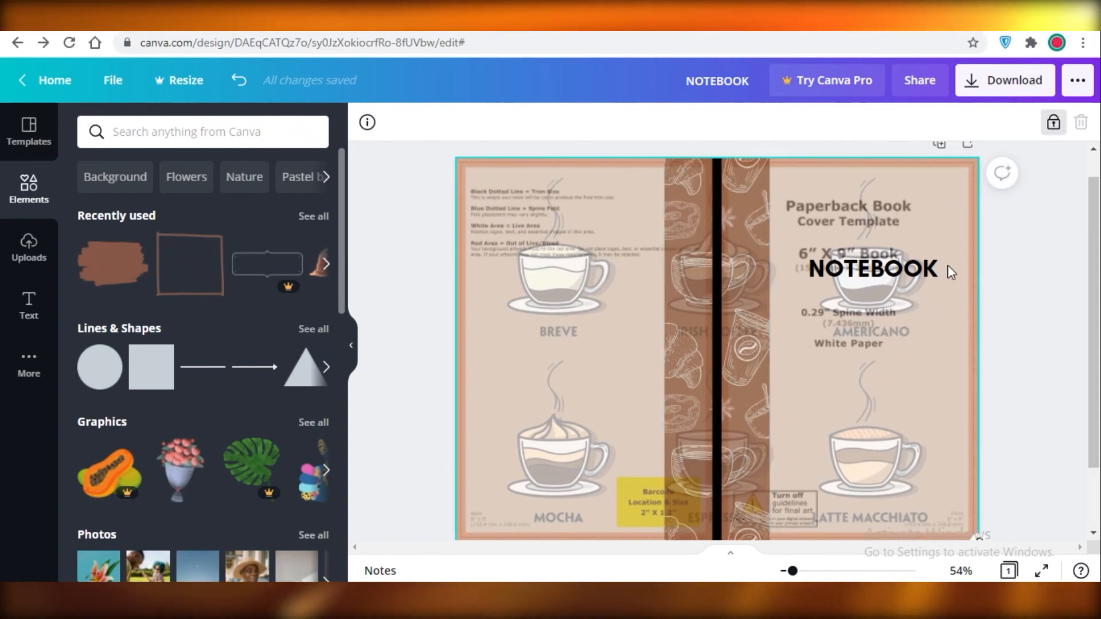
pyautogui.click(1054, 124)
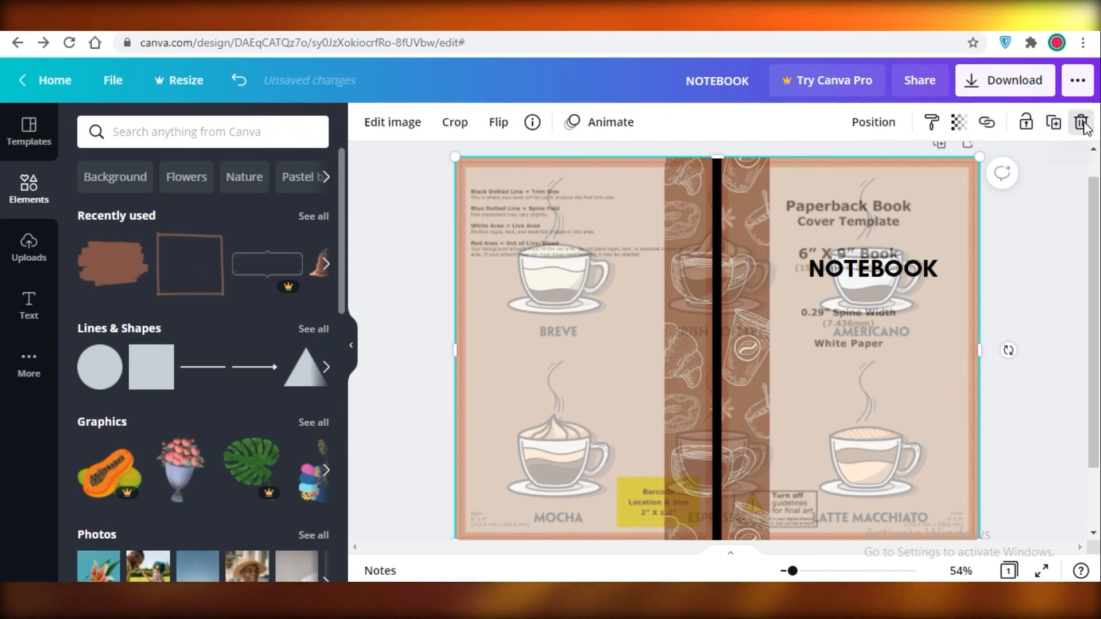
pyautogui.click(1081, 124)
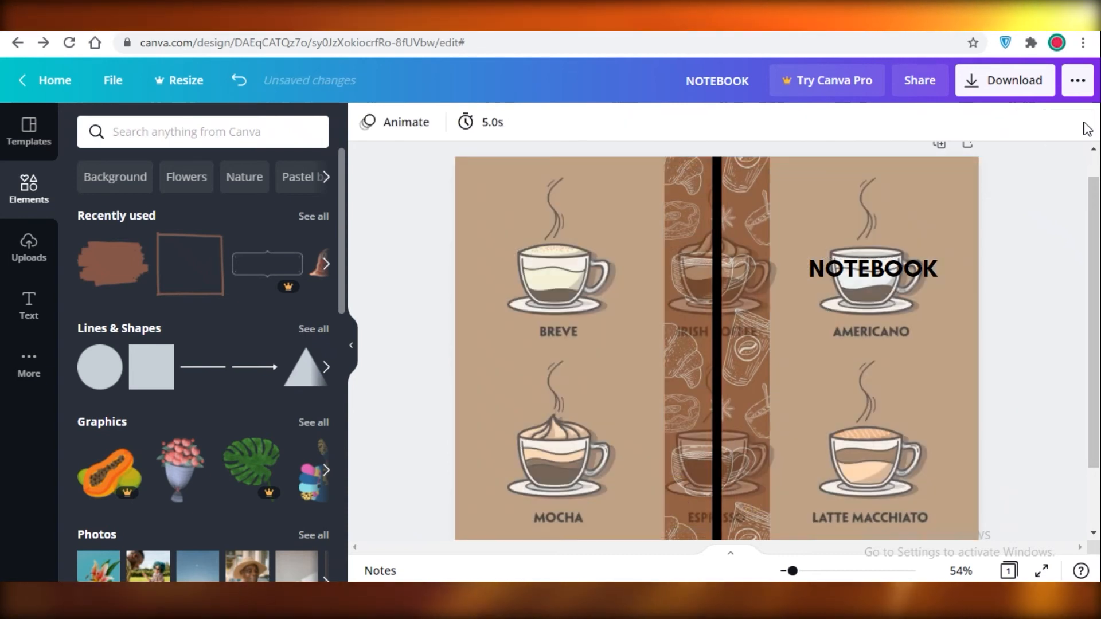
pyautogui.click(781, 221)
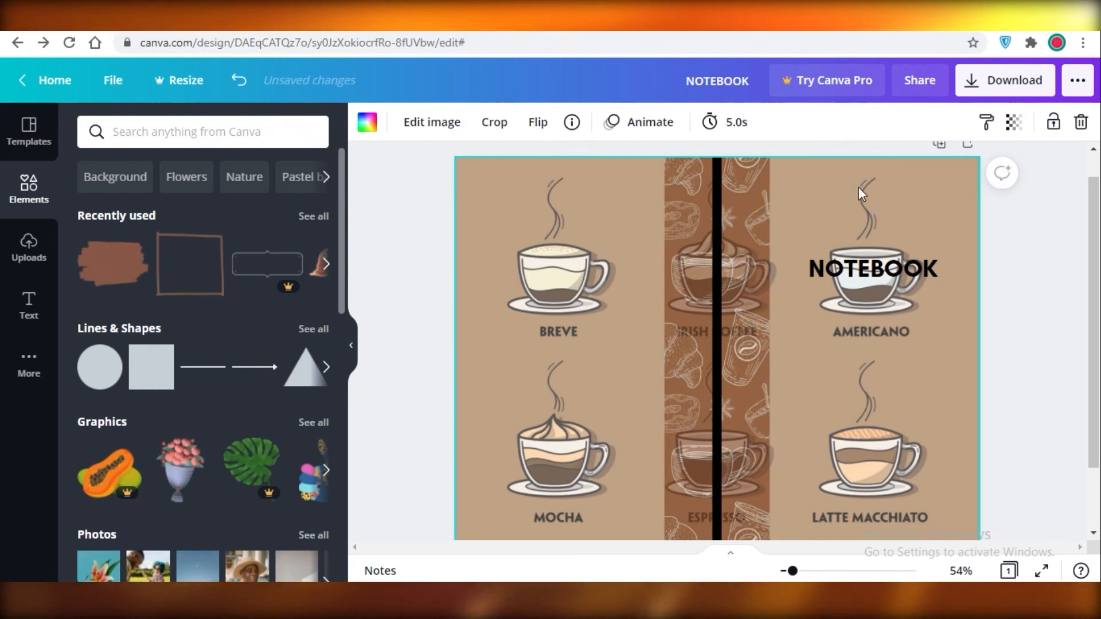
# - Make the coffee-cup background fully opaque and set the spine pattern image's transparency to 100
pyautogui.click(1013, 122)
pyautogui.moveTo(941, 170); pyautogui.dragTo(963, 171)
pyautogui.click(690, 233)
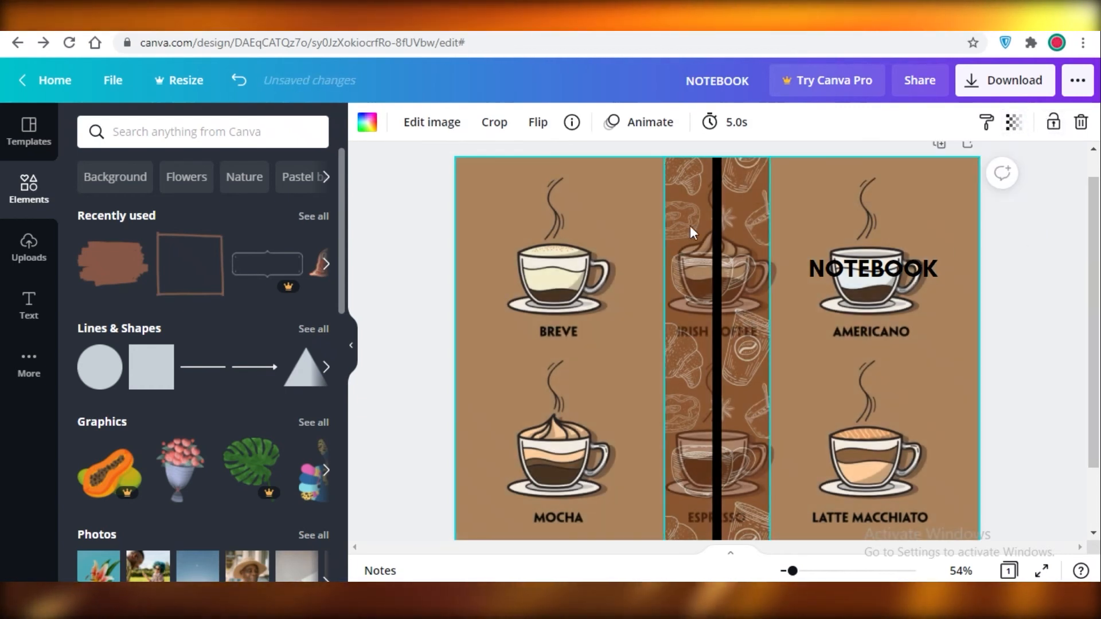
pyautogui.click(986, 122)
pyautogui.click(958, 123)
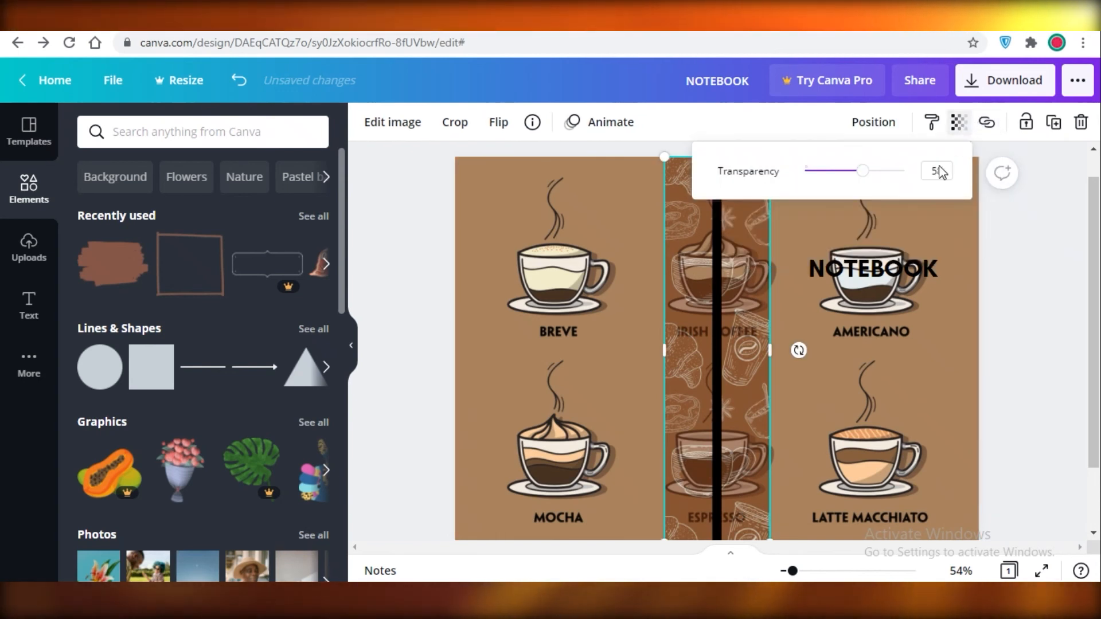
pyautogui.moveTo(856, 176); pyautogui.dragTo(1005, 235)
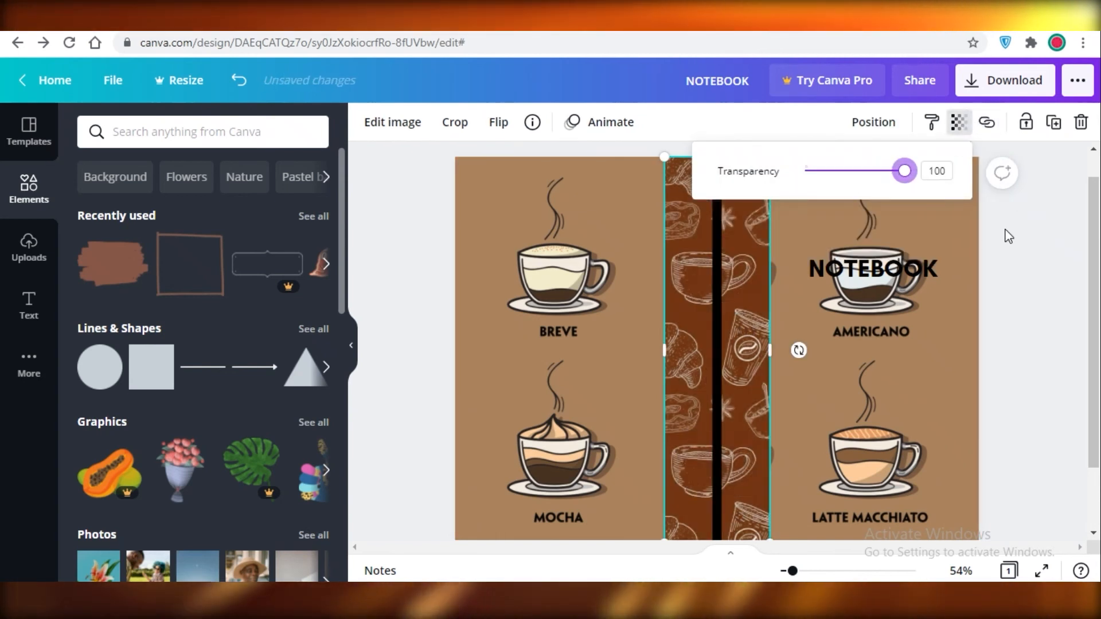
# - Move the NOTEBOOK title up to the upper part of the front cover, above the Americano cup, and check the whole page
pyautogui.click(851, 273)
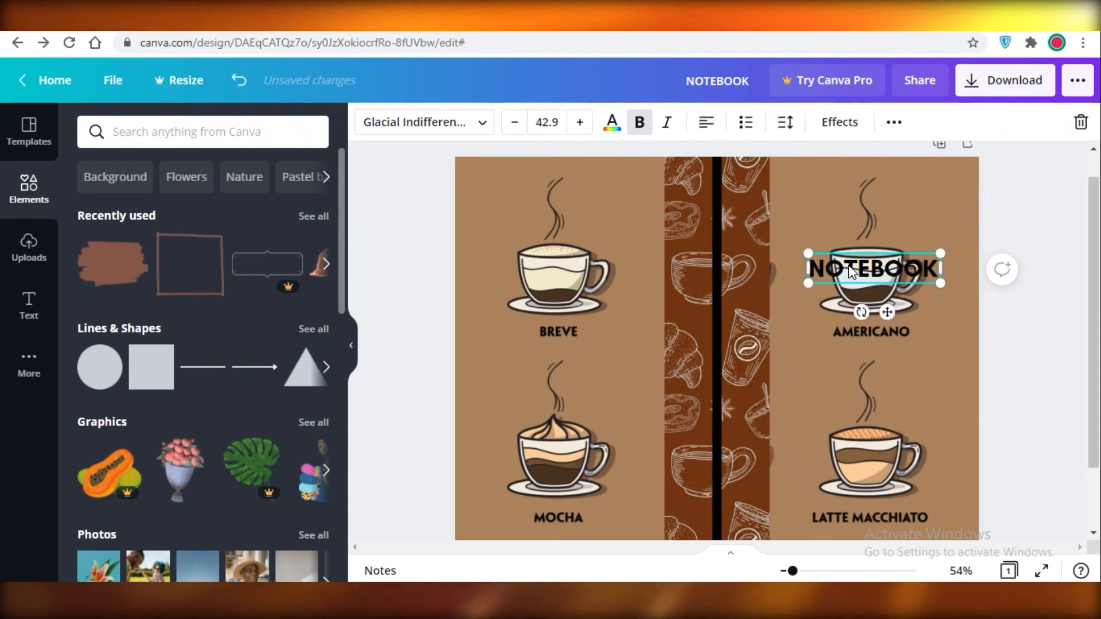
pyautogui.click(933, 315)
pyautogui.click(877, 275)
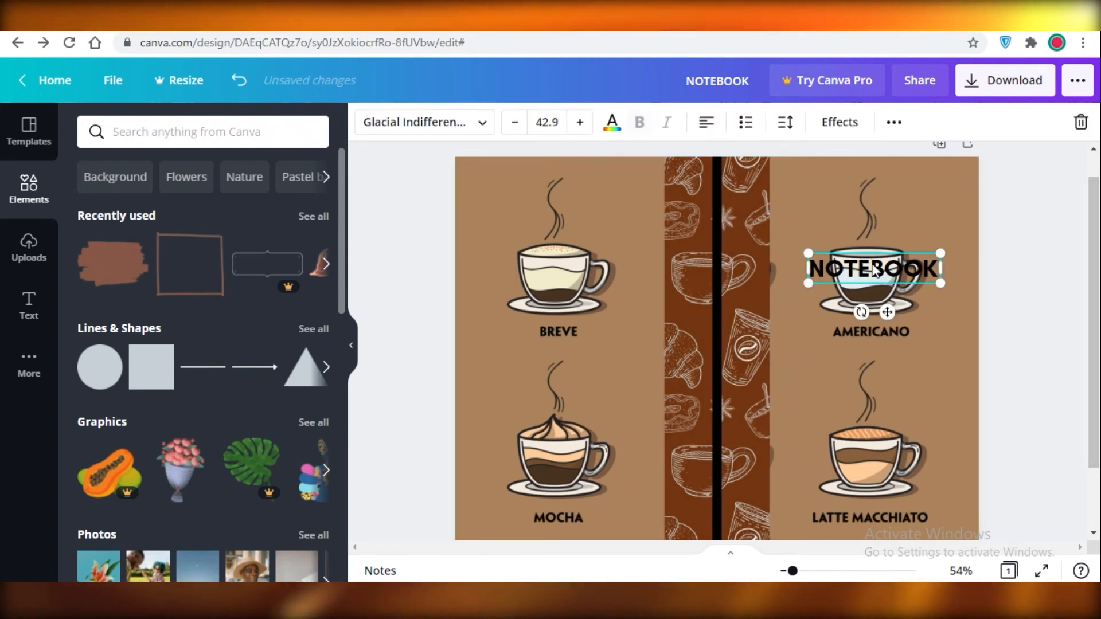
pyautogui.moveTo(889, 311); pyautogui.dragTo(884, 234)
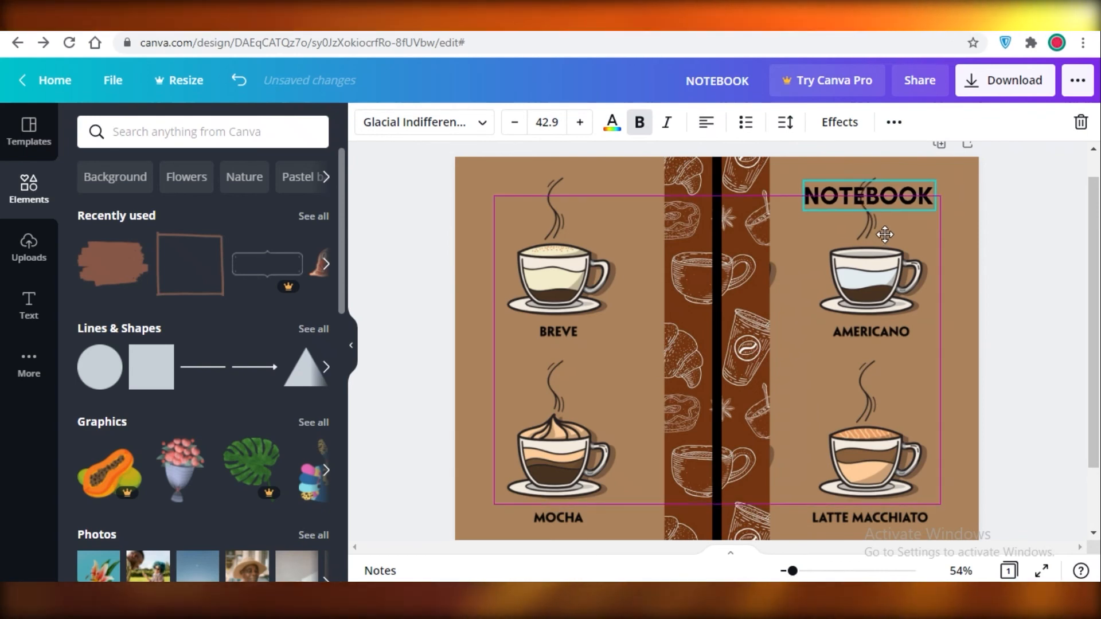
pyautogui.click(1017, 253)
pyautogui.scroll(-2, 1040, 275)
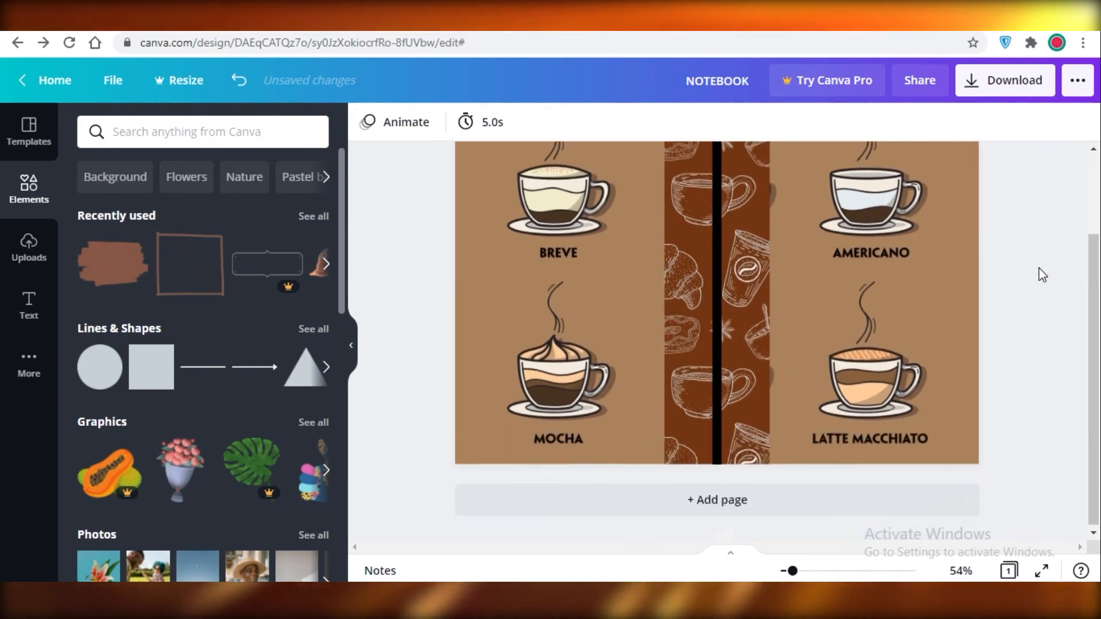
pyautogui.scroll(3, 1039, 275)
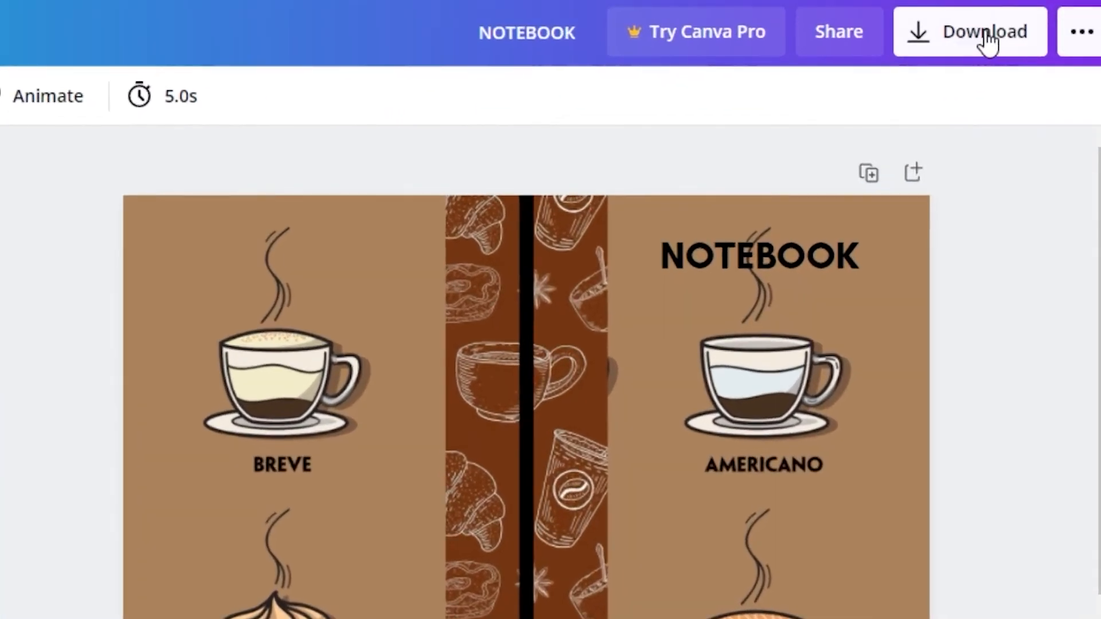
# - Download the finished cover as a PDF Print file, dismiss the referral message and look over the cover
pyautogui.click(964, 34)
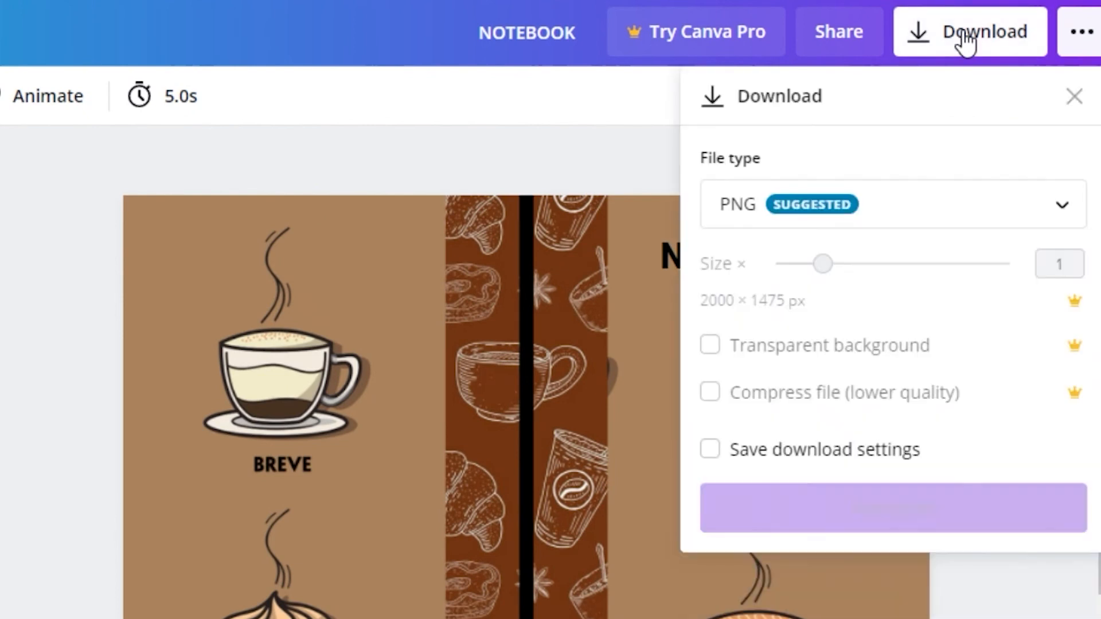
pyautogui.click(925, 201)
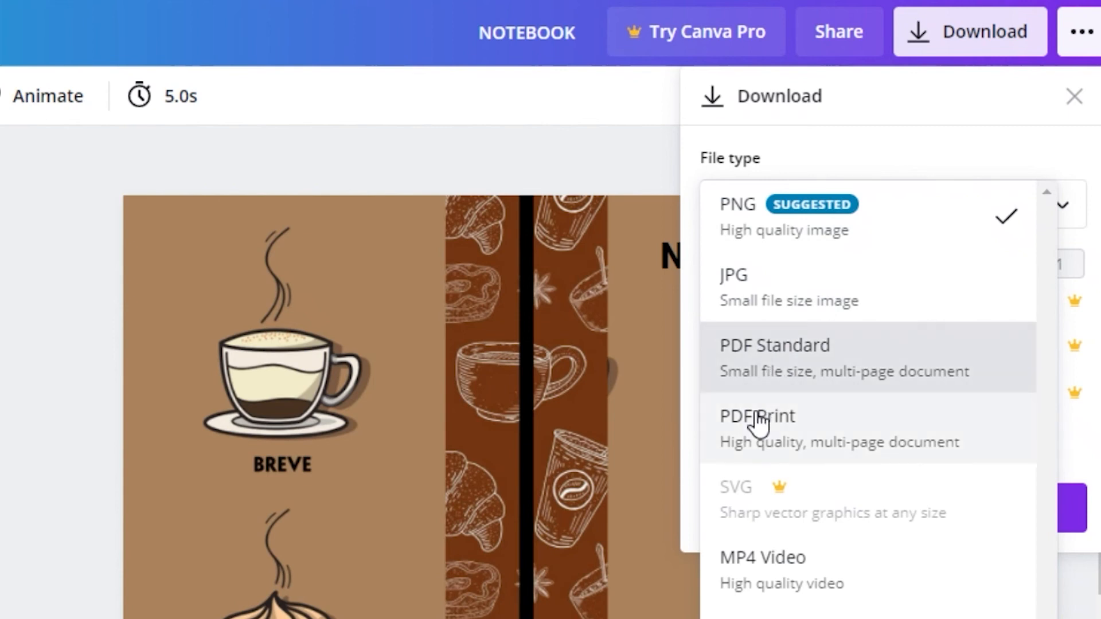
pyautogui.click(739, 443)
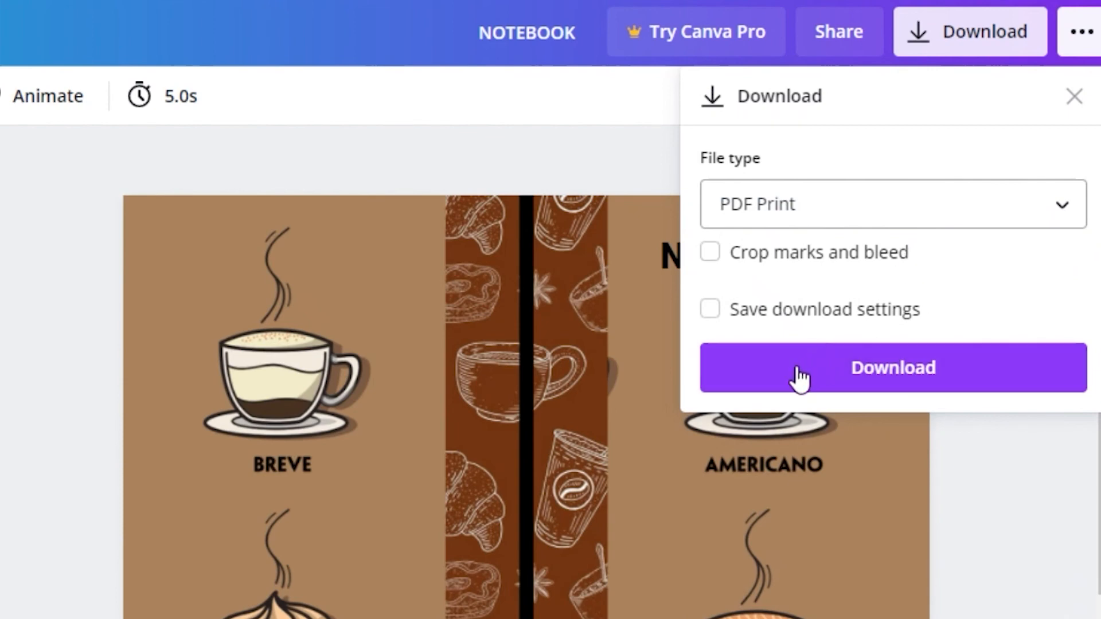
pyautogui.click(798, 373)
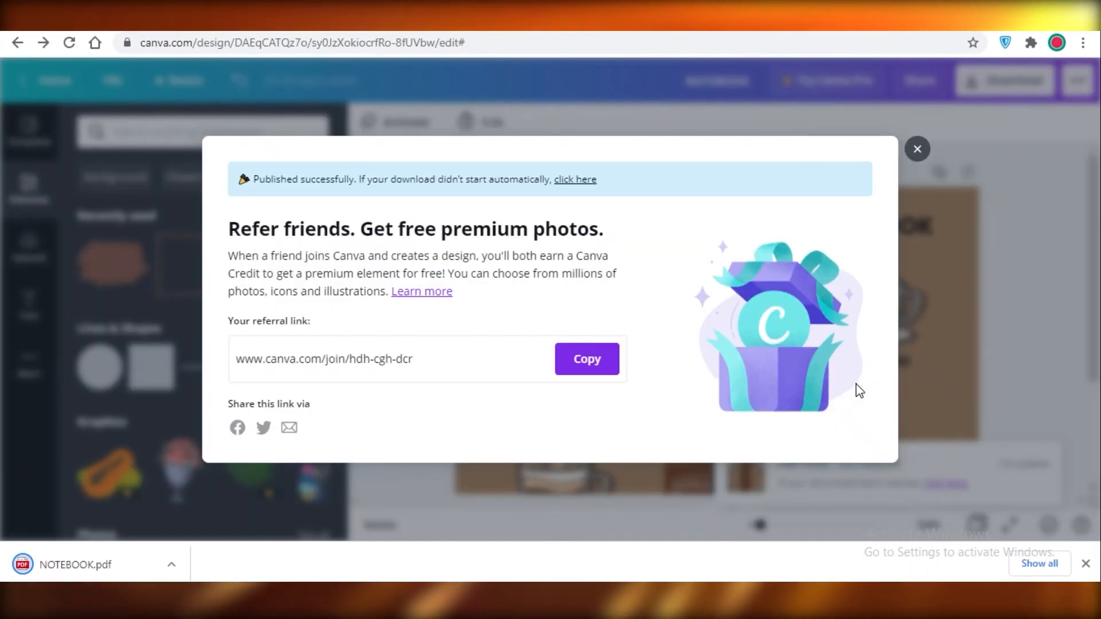
pyautogui.click(917, 149)
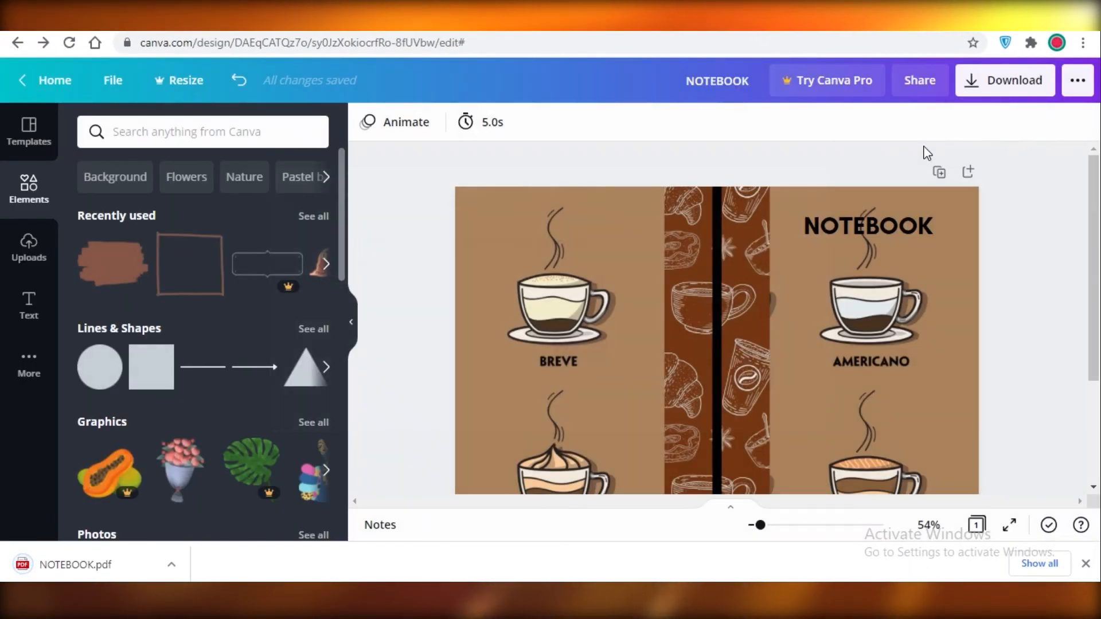
pyautogui.scroll(-2, 940, 174)
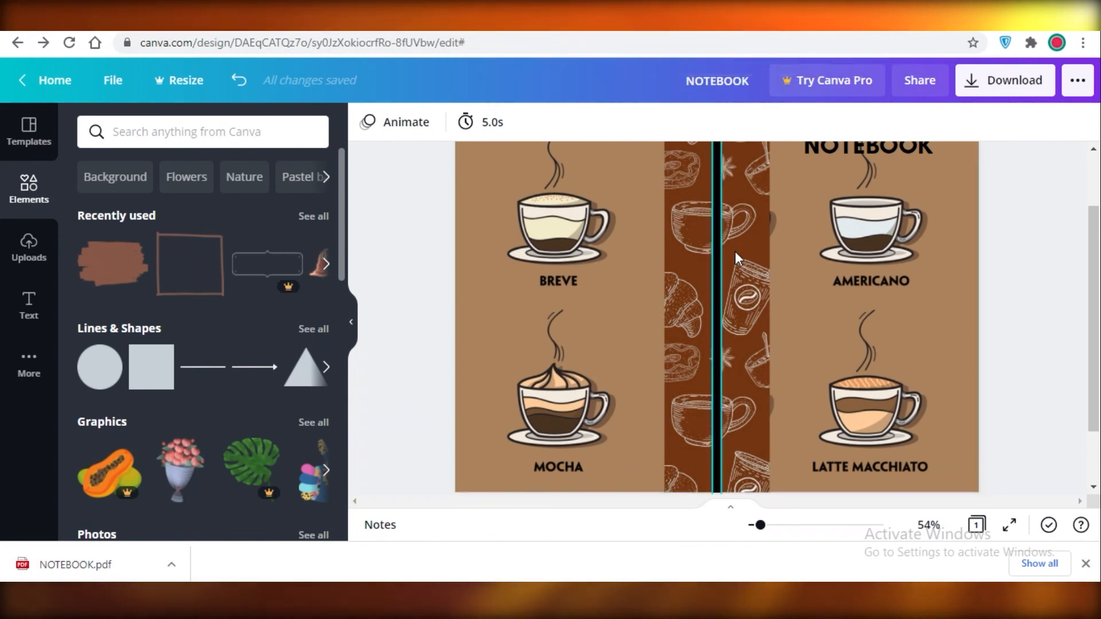
pyautogui.scroll(-1, 938, 275)
pyautogui.scroll(1, 799, 266)
# - Switch to Book Bolt's Interior Generator and browse its interior page templates
pyautogui.hotkey('ctrl', 'Tab')
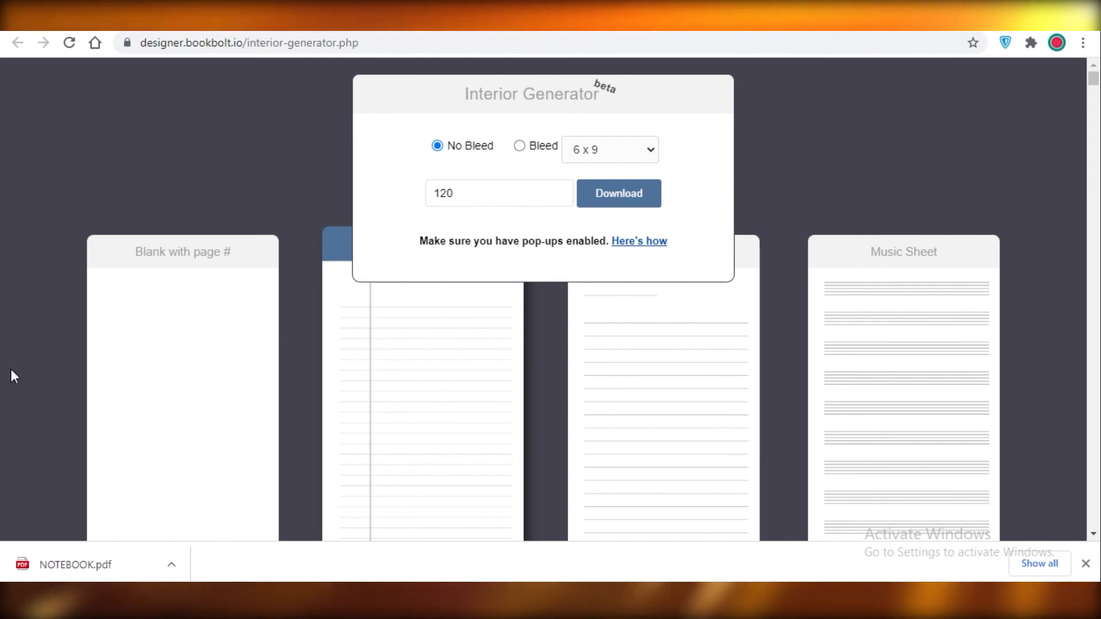
pyautogui.scroll(-1, 425, 344)
pyautogui.scroll(1, 392, 391)
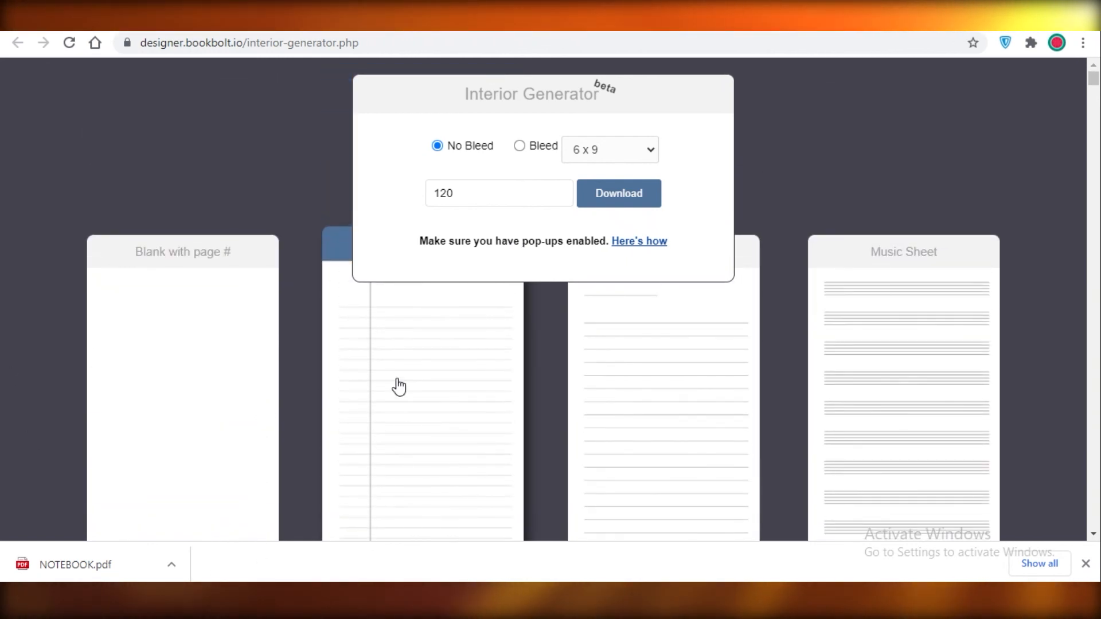
pyautogui.scroll(-3, 108, 332)
pyautogui.scroll(3, 108, 332)
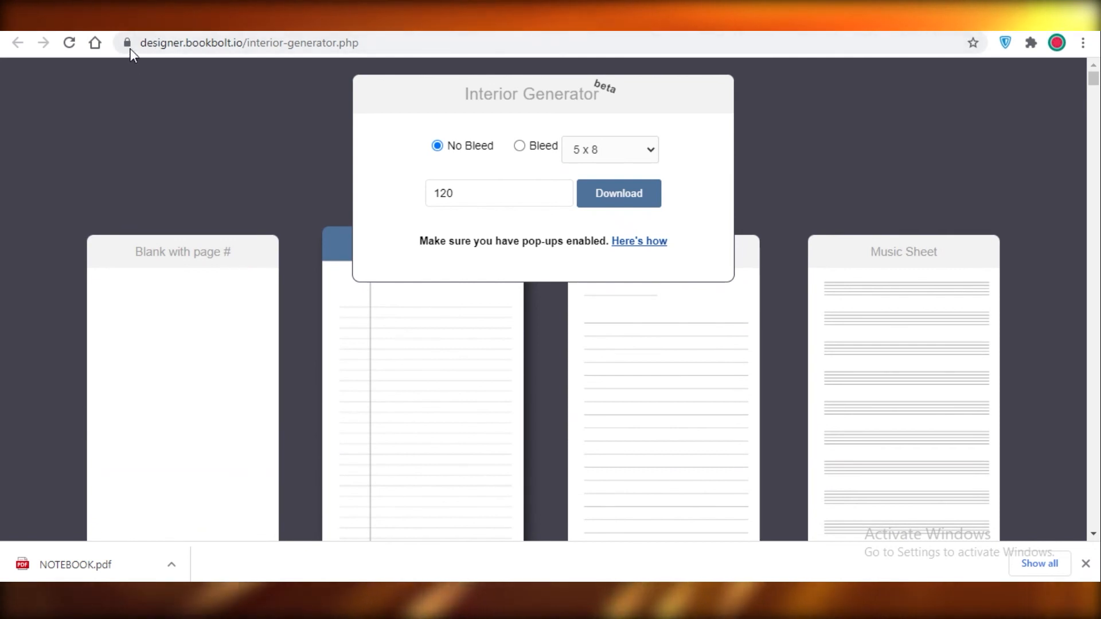
pyautogui.scroll(-2, 379, 420)
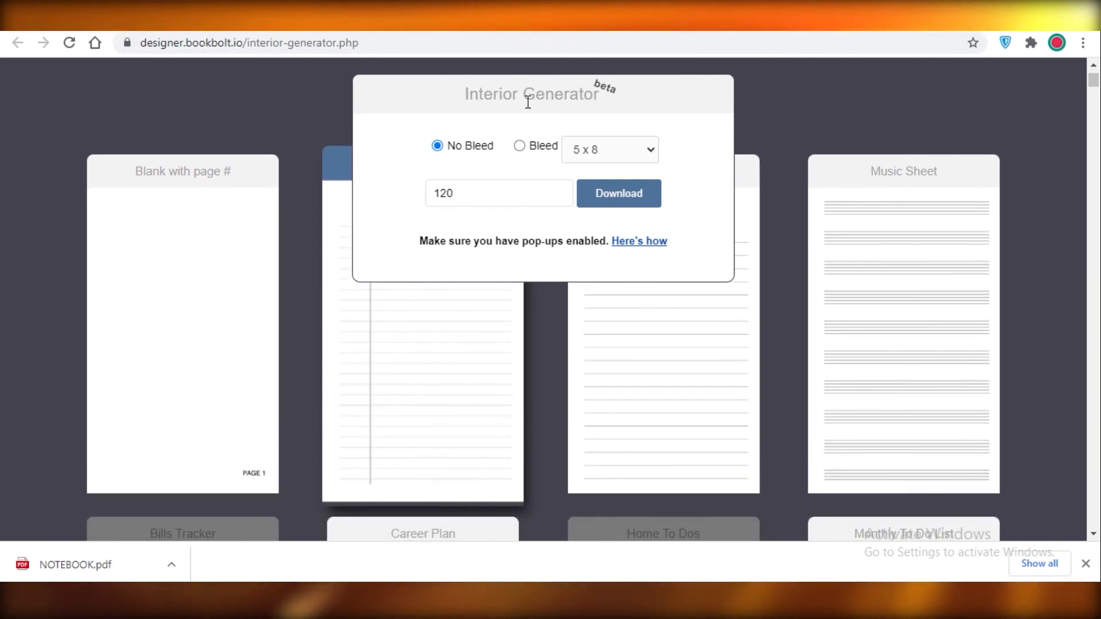
# - Generate the 120-page college-ruled interior PDF with bleed at 6 x 9 and look through its first pages
pyautogui.click(520, 147)
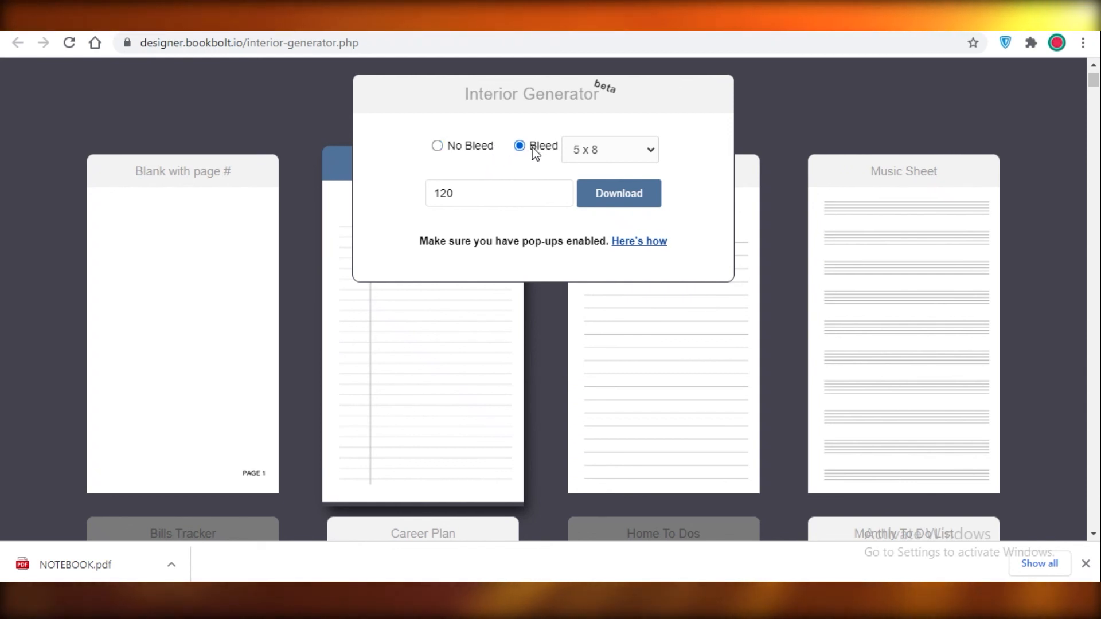
pyautogui.click(598, 153)
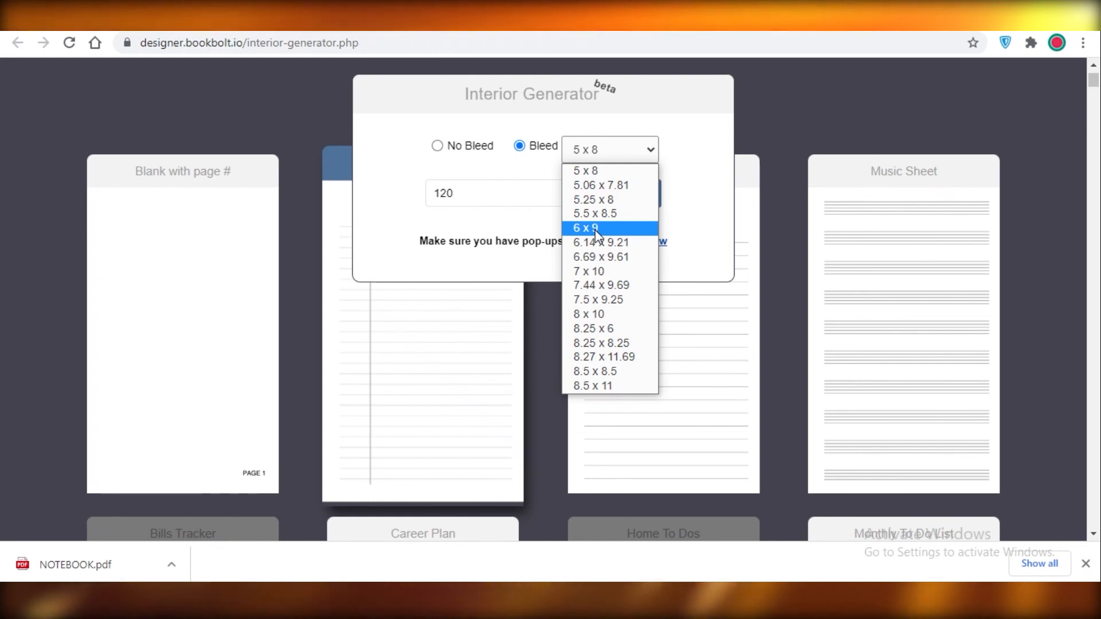
pyautogui.click(594, 229)
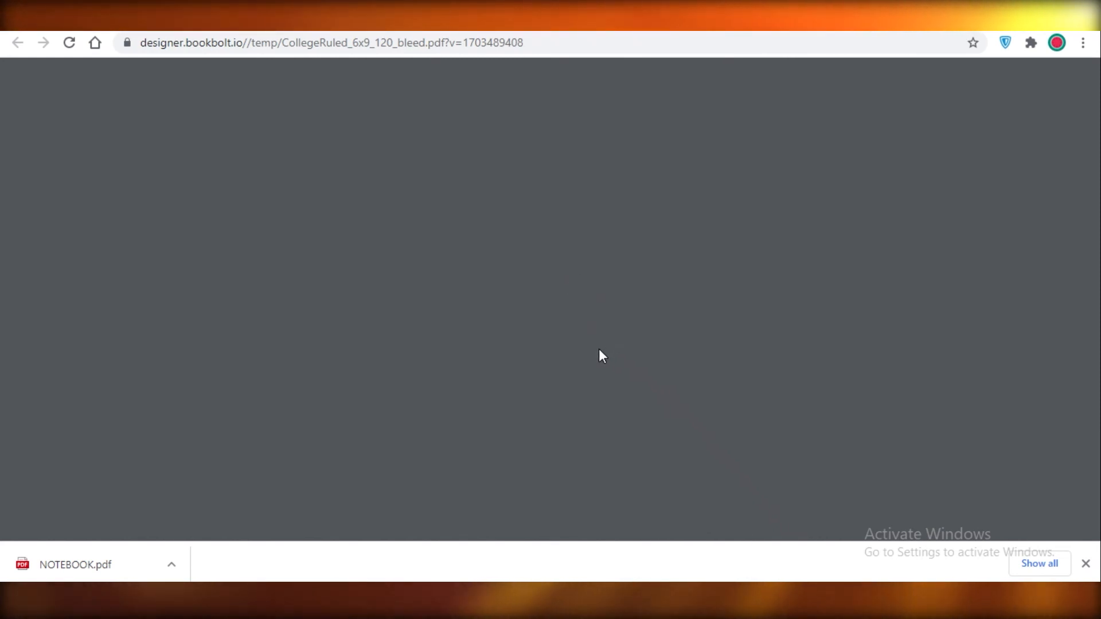
pyautogui.scroll(-6, 560, 265)
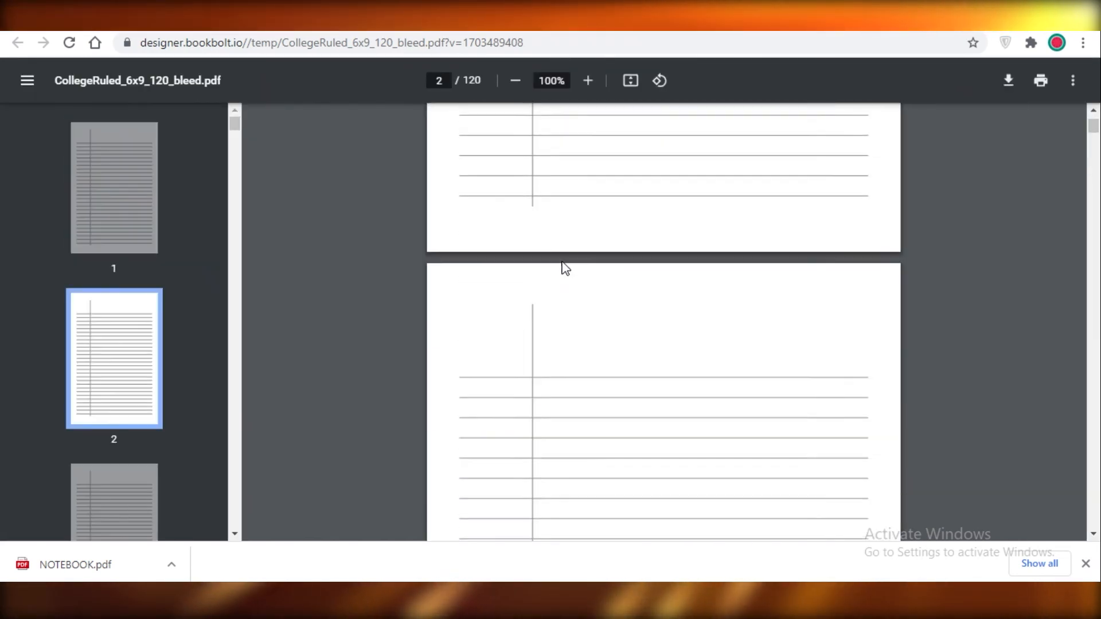
pyautogui.scroll(6, 545, 143)
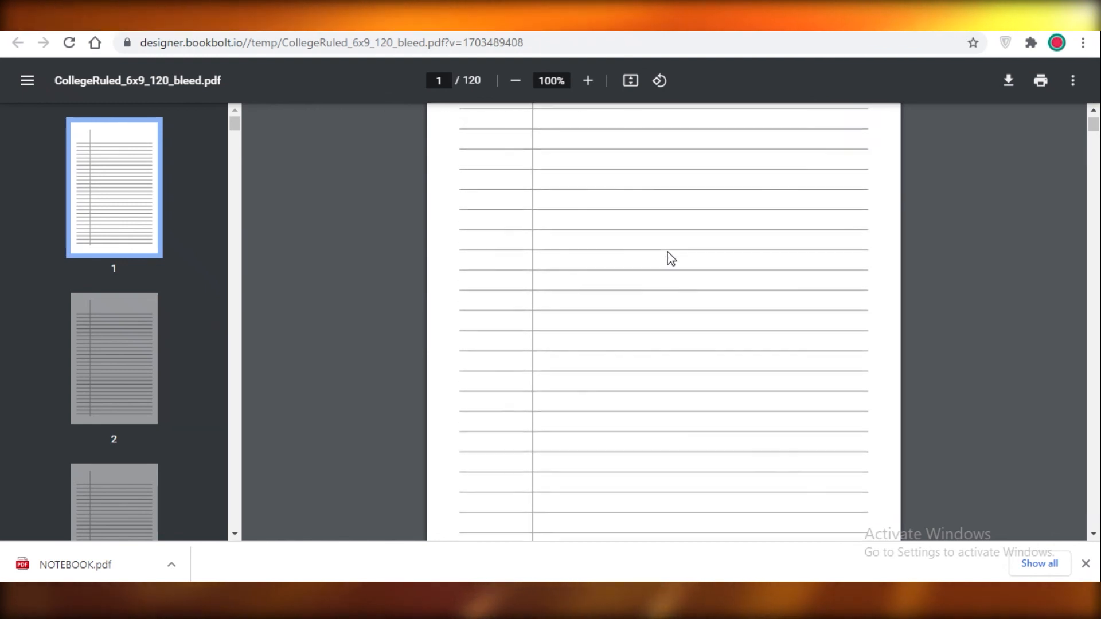
pyautogui.scroll(2, 673, 259)
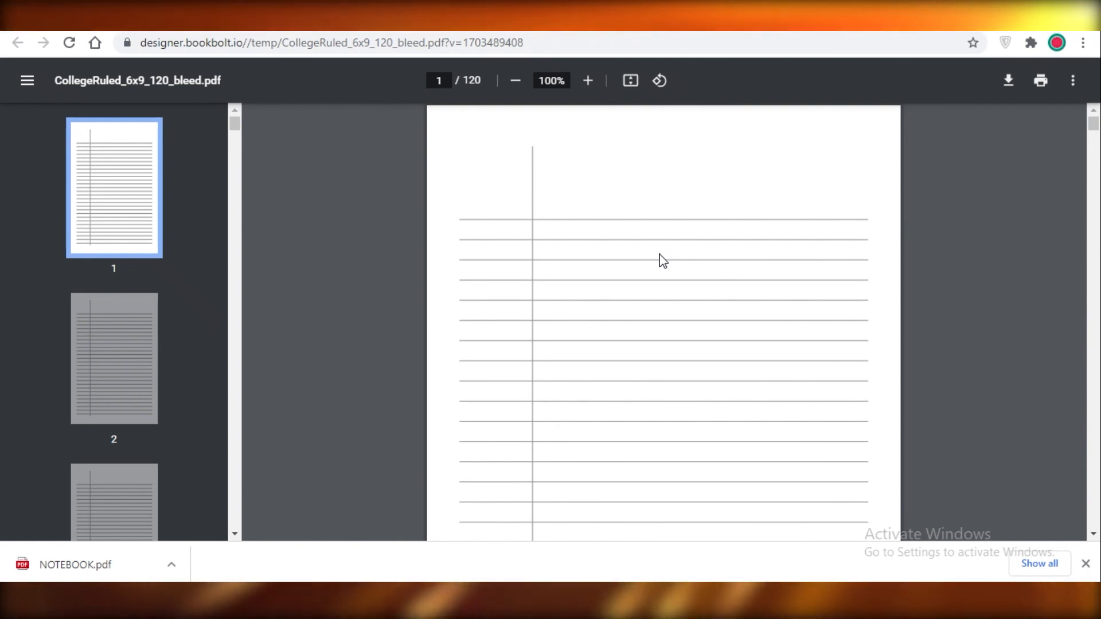
pyautogui.scroll(-2, 662, 261)
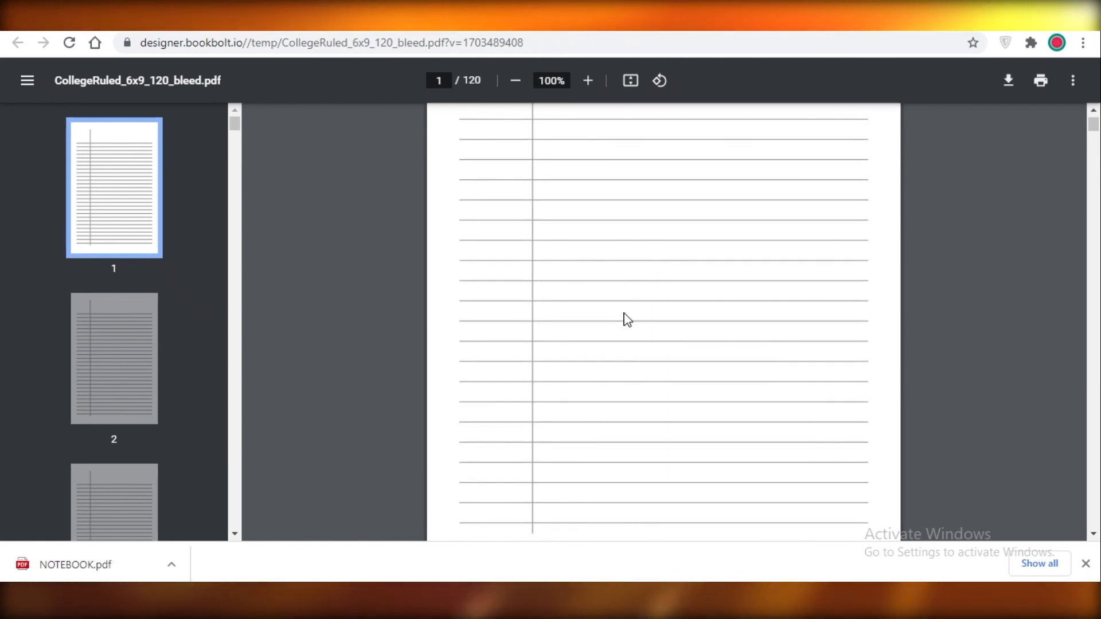